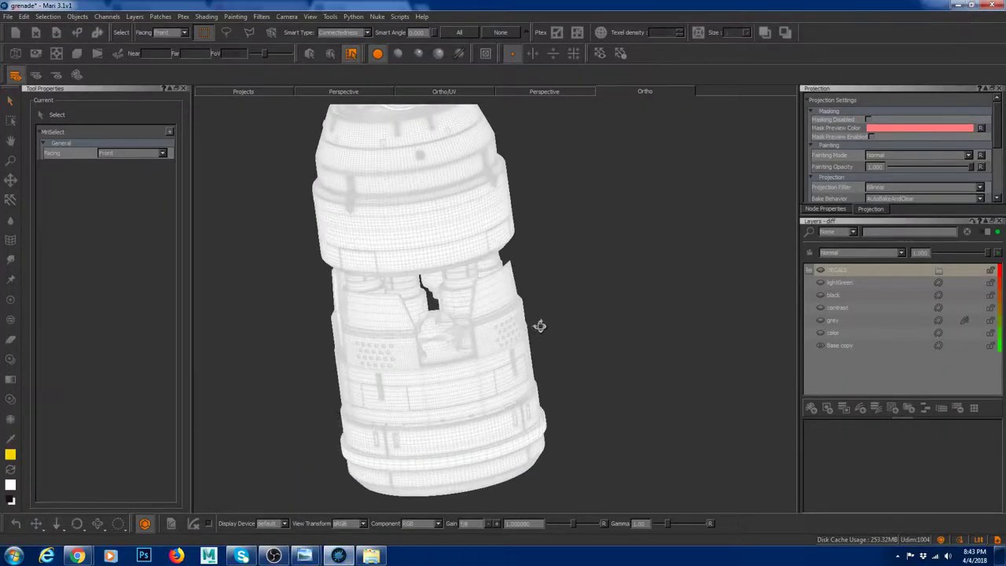
Inspect the grenade model's bands, vents and open middle section from several angles
{"action": "right_click_drag", "start_coordinate": [546, 342], "coordinate": [589, 337], "text": "alt"}
{"action": "left_click_drag", "start_coordinate": [523, 335], "coordinate": [466, 271], "text": "alt"}
{"action": "right_click_drag", "start_coordinate": [466, 271], "coordinate": [477, 294], "text": "alt"}
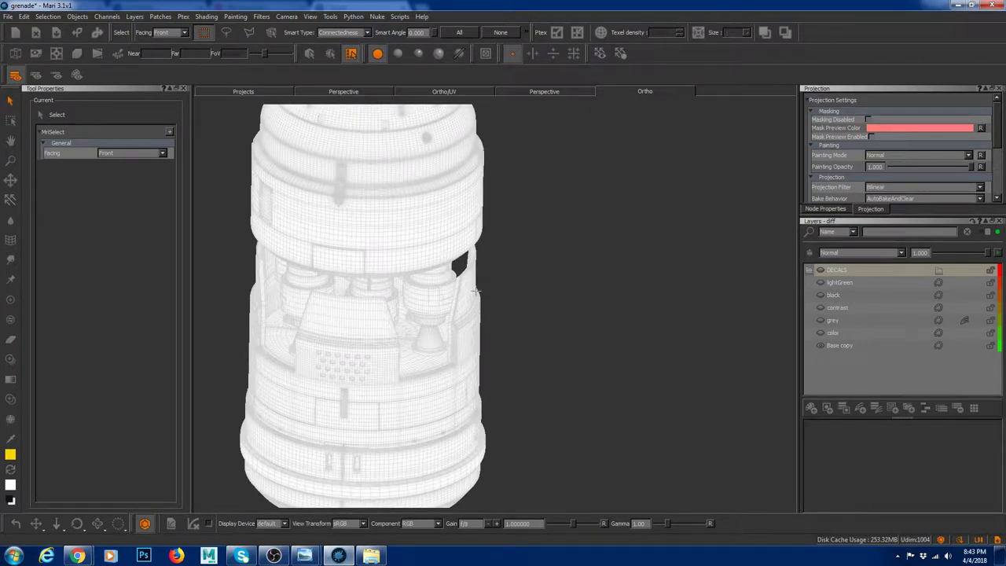
{"action": "right_click_drag", "start_coordinate": [640, 357], "coordinate": [481, 311], "text": "alt"}
{"action": "left_click_drag", "start_coordinate": [481, 312], "coordinate": [519, 343], "text": "alt"}
Examine the grenade's UV layout across its UDIM tiles in the Ortho/UV view
{"action": "left_click", "coordinate": [450, 93]}
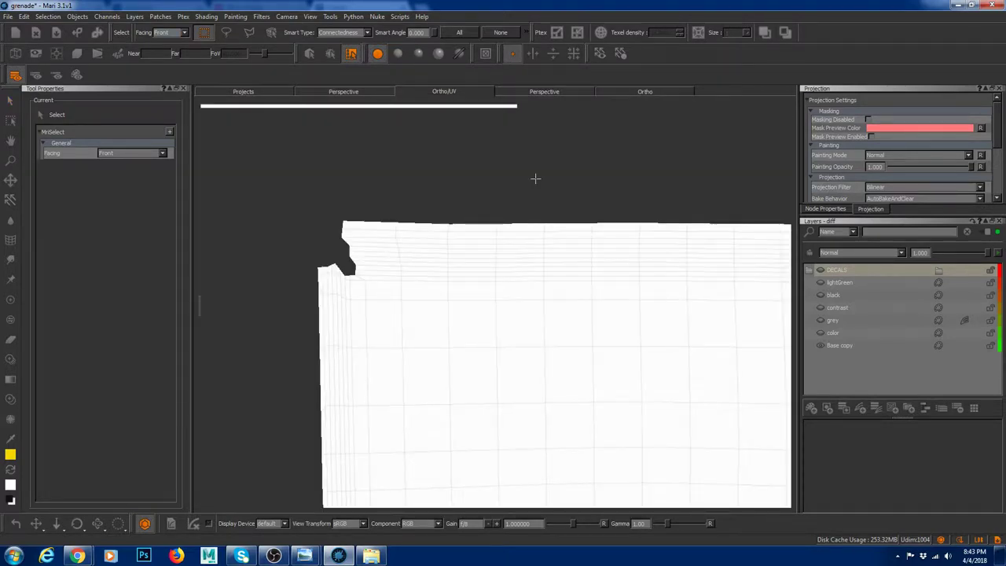
{"action": "right_click_drag", "start_coordinate": [536, 179], "coordinate": [272, 350], "text": "alt"}
{"action": "middle_click_drag", "start_coordinate": [591, 382], "coordinate": [387, 317], "text": "alt"}
{"action": "right_click_drag", "start_coordinate": [543, 309], "coordinate": [695, 336], "text": "alt"}
{"action": "right_click_drag", "start_coordinate": [579, 287], "coordinate": [500, 244], "text": "alt"}
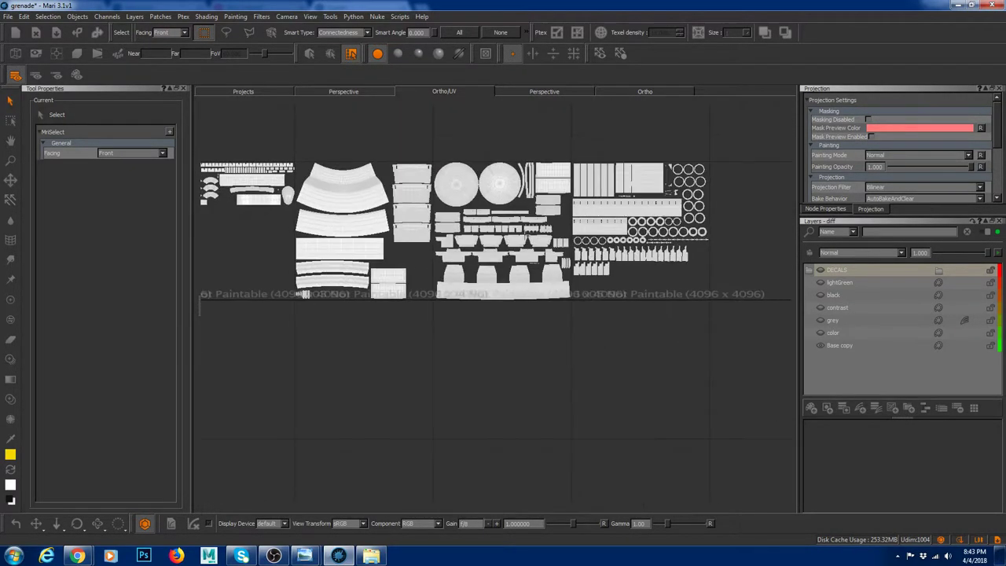
{"action": "middle_click_drag", "start_coordinate": [377, 209], "coordinate": [535, 211], "text": "alt"}
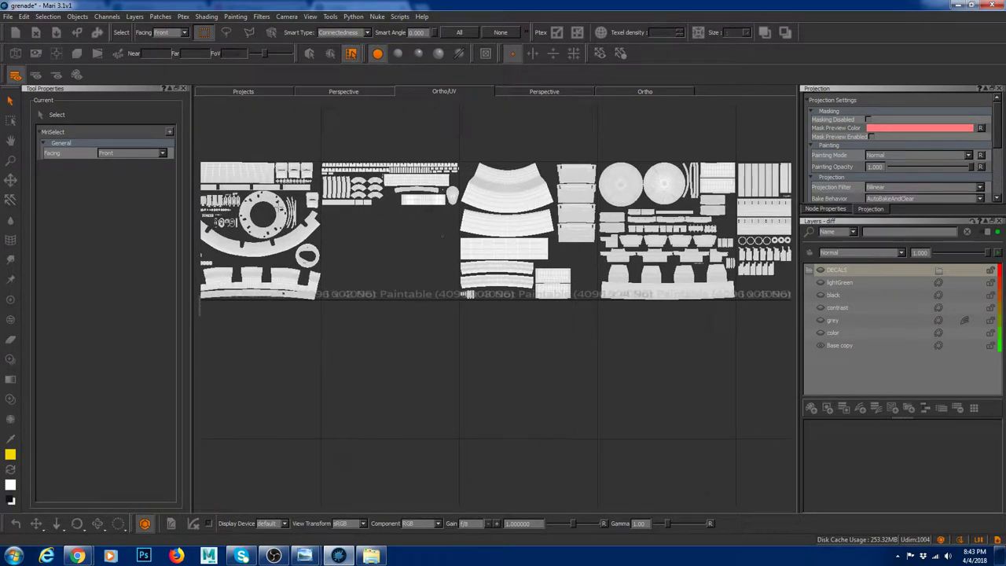
{"action": "middle_click_drag", "start_coordinate": [360, 219], "coordinate": [469, 221], "text": "alt"}
{"action": "right_click_drag", "start_coordinate": [470, 221], "coordinate": [506, 158], "text": "alt"}
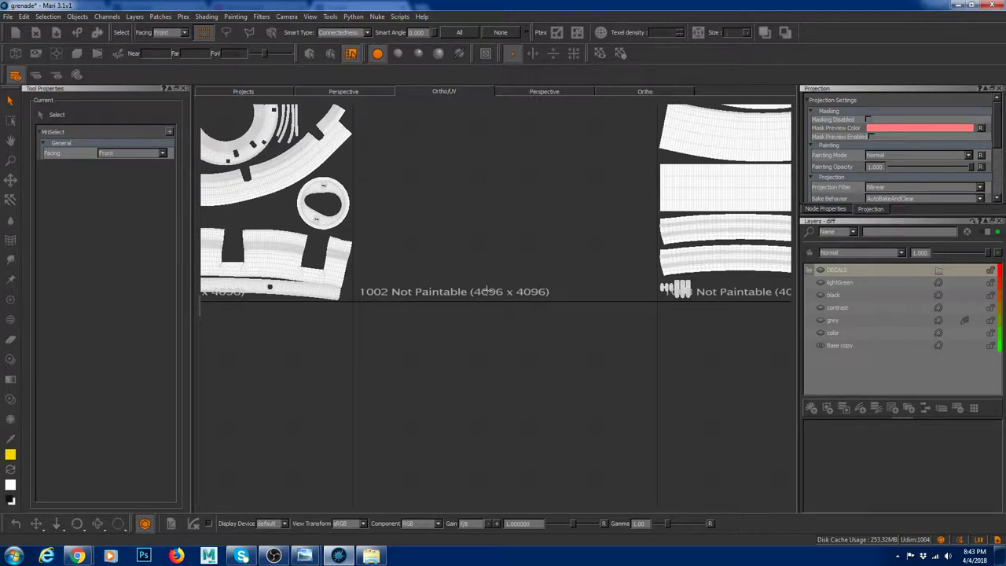
Return to the Ortho view and inspect the whole grenade model up close
{"action": "left_click", "coordinate": [670, 90]}
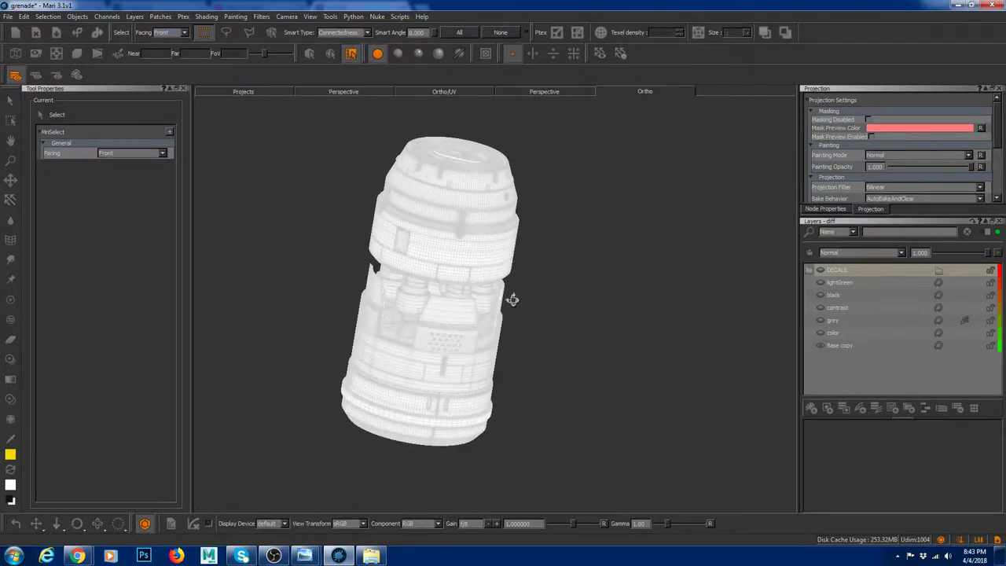
{"action": "right_click_drag", "start_coordinate": [457, 245], "coordinate": [509, 271], "text": "alt"}
{"action": "left_click_drag", "start_coordinate": [513, 275], "coordinate": [495, 303], "text": "alt"}
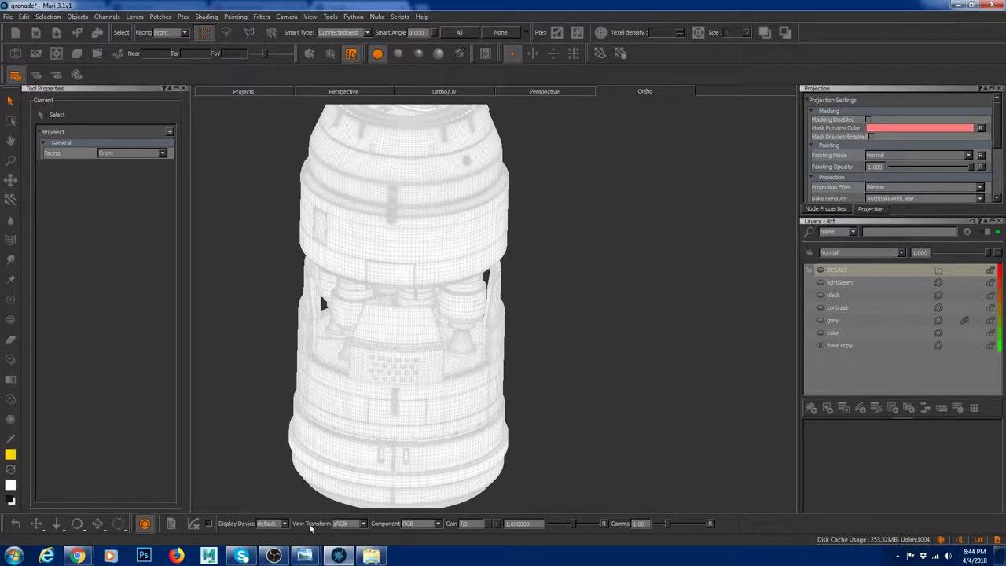
{"action": "left_click", "coordinate": [371, 556]}
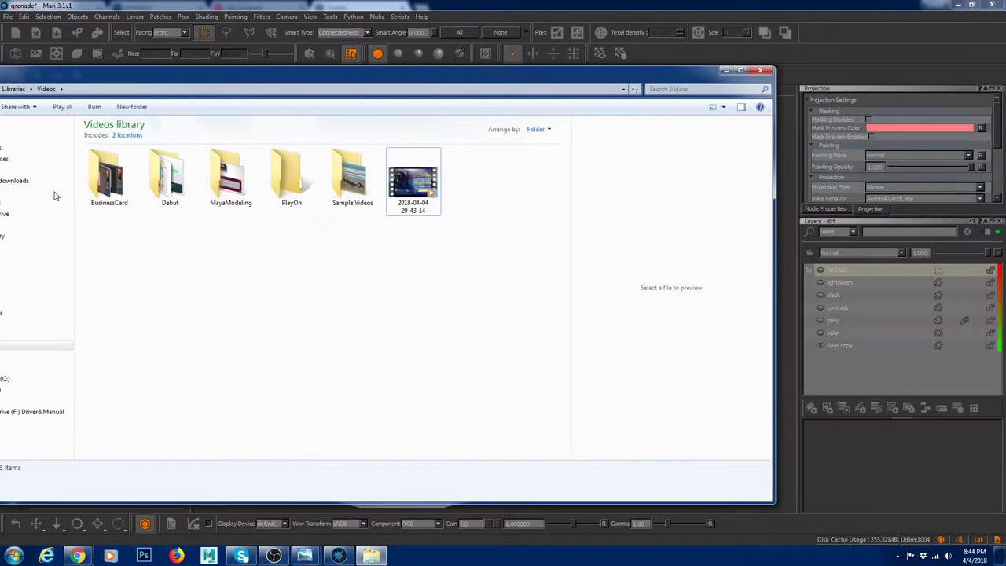
{"action": "left_click_drag", "start_coordinate": [171, 70], "coordinate": [0, 75]}
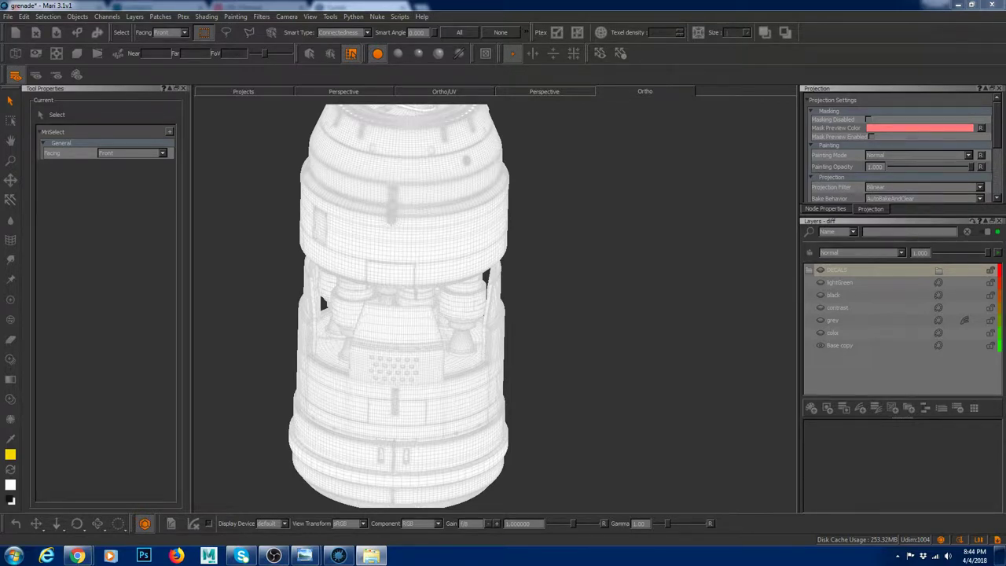
Switch to the Chrome window showing the Tumblr dashboard and close its YouTube tab
{"action": "mouse_move", "coordinate": [75, 556]}
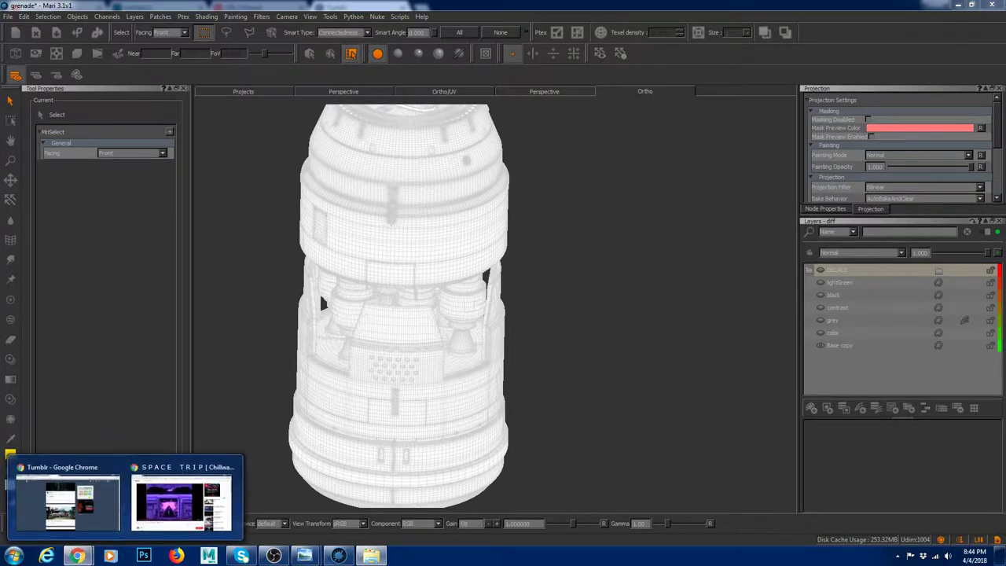
{"action": "left_click", "coordinate": [87, 504]}
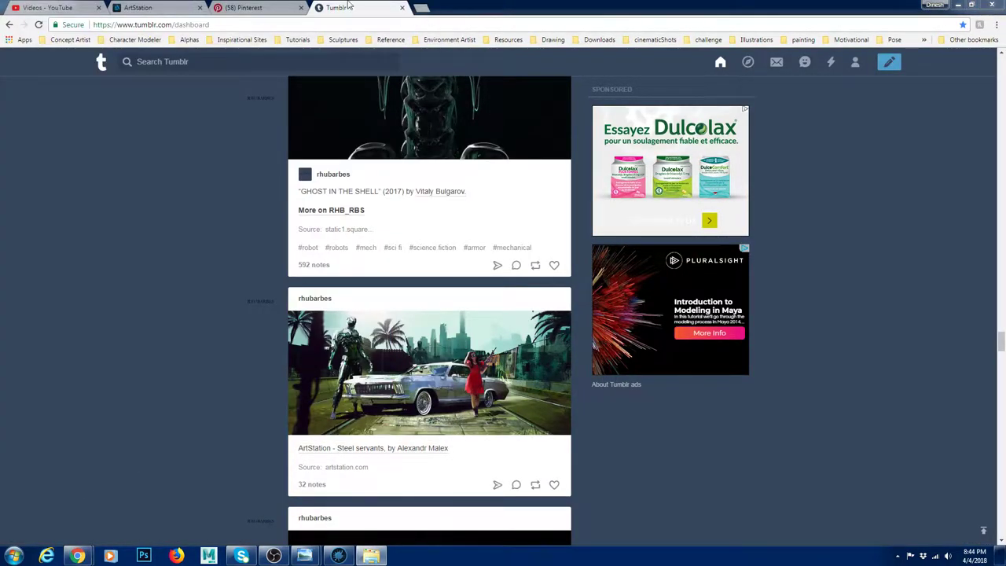
{"action": "left_click", "coordinate": [98, 7]}
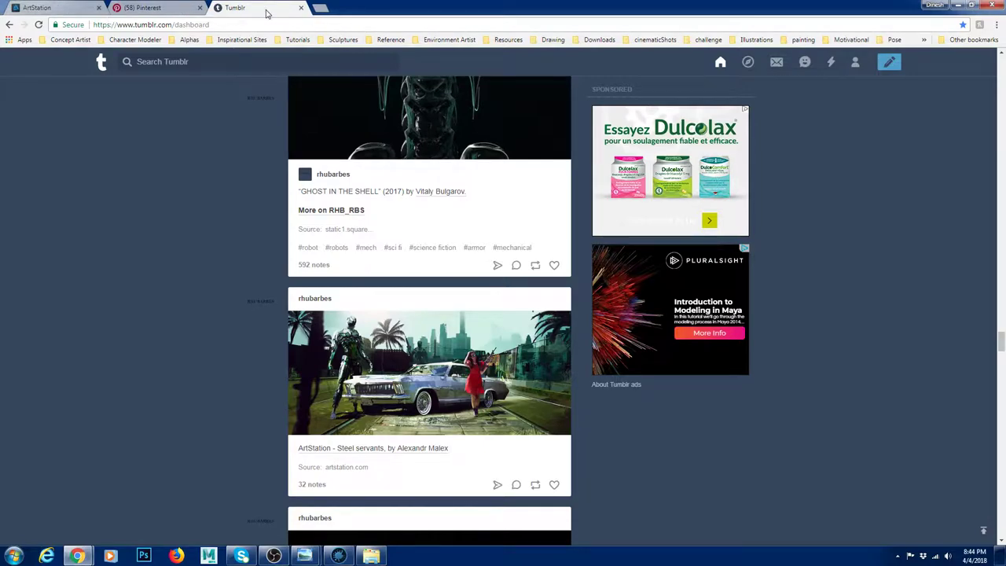
Browse the Tumblr dashboard feed for reference images
{"action": "scroll", "coordinate": [305, 181], "scroll_direction": "down", "scroll_amount": 20}
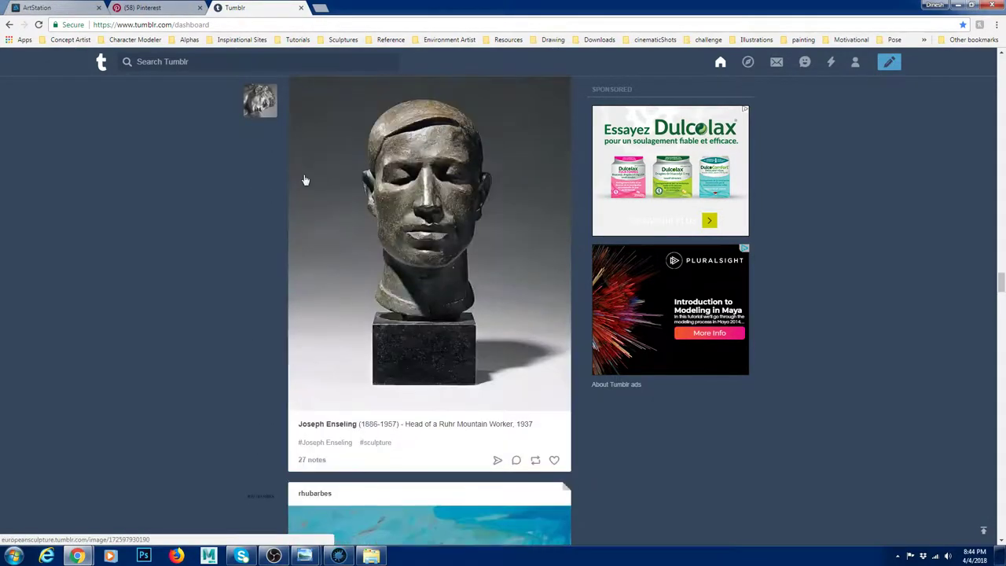
{"action": "scroll", "coordinate": [305, 180], "scroll_direction": "down", "scroll_amount": 15}
{"action": "scroll", "coordinate": [415, 287], "scroll_direction": "down", "scroll_amount": 20}
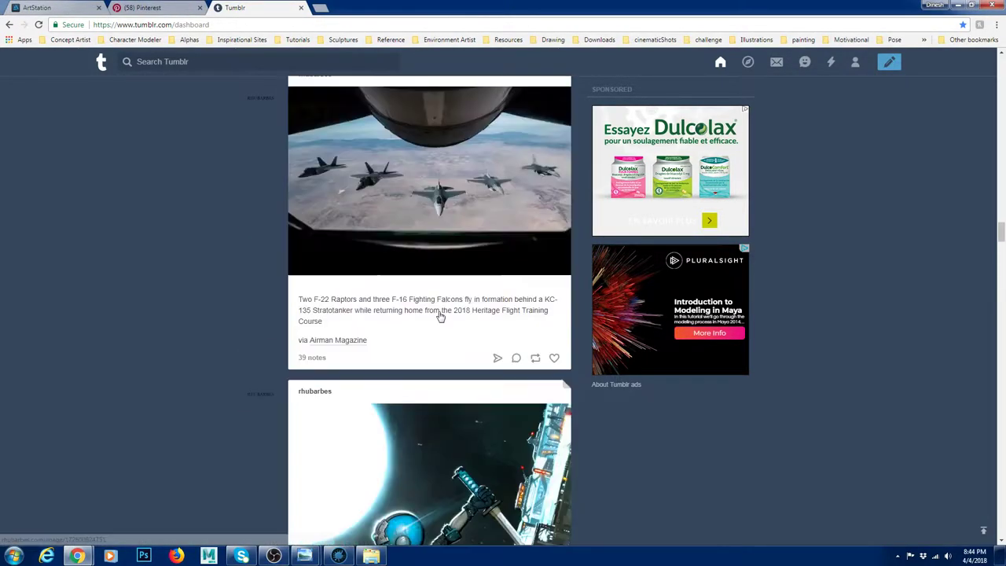
{"action": "scroll", "coordinate": [366, 240], "scroll_direction": "up", "scroll_amount": 15}
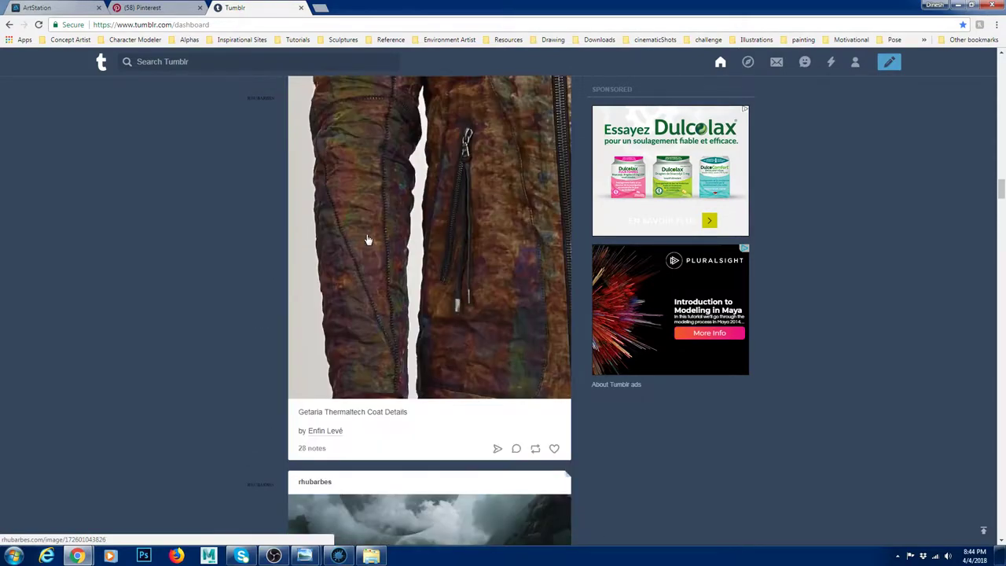
{"action": "scroll", "coordinate": [352, 201], "scroll_direction": "up", "scroll_amount": 20}
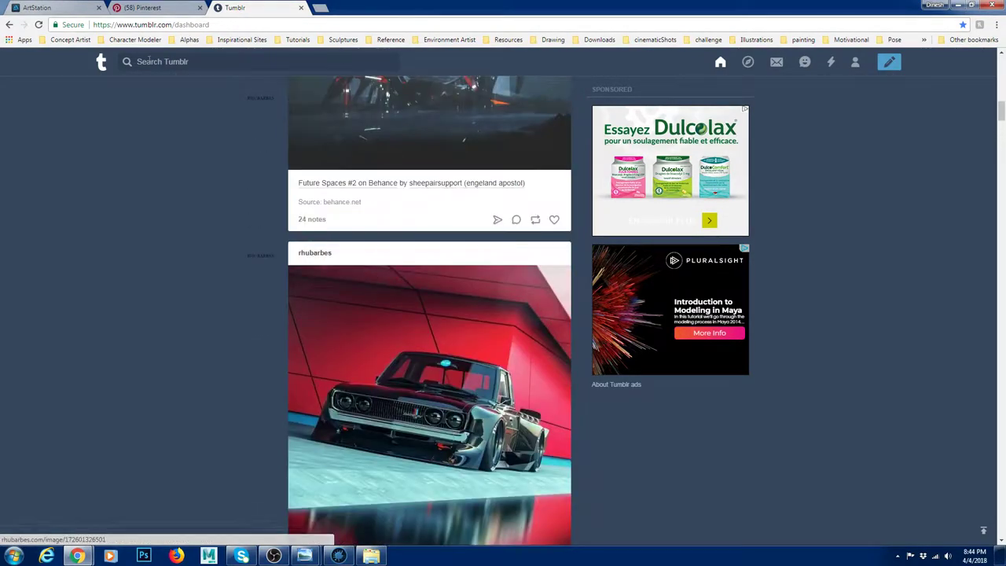
Search Tumblr for "sci fi" and look through the posts for design references
{"action": "left_click", "coordinate": [195, 62]}
{"action": "type", "text": "sci fi"}
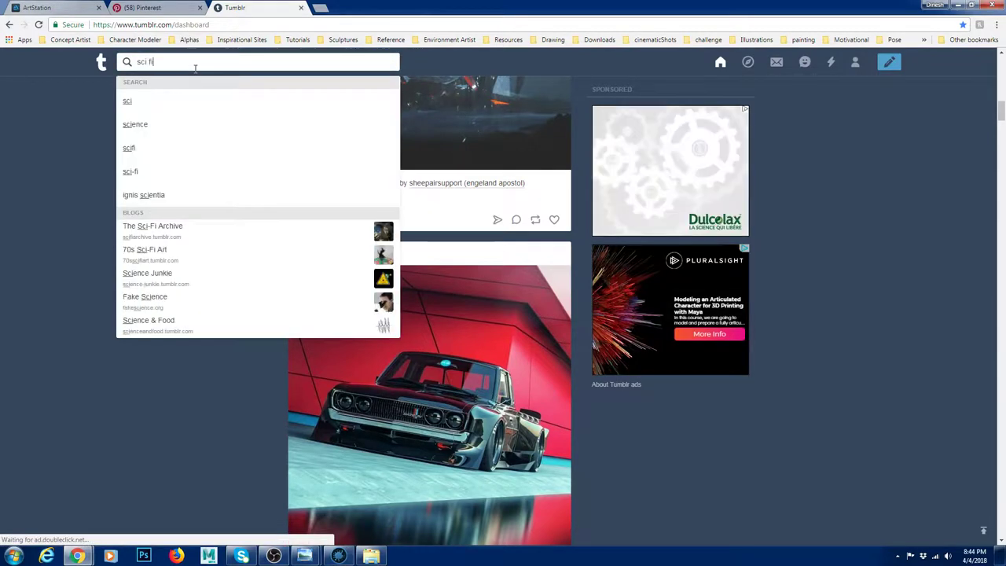
{"action": "key", "text": "Return"}
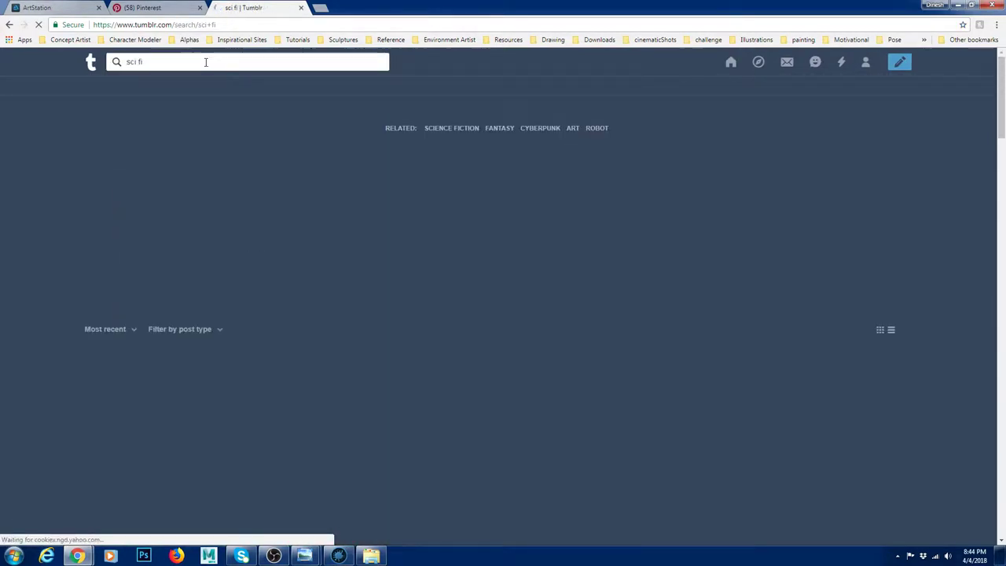
{"action": "scroll", "coordinate": [575, 221], "scroll_direction": "down", "scroll_amount": 5}
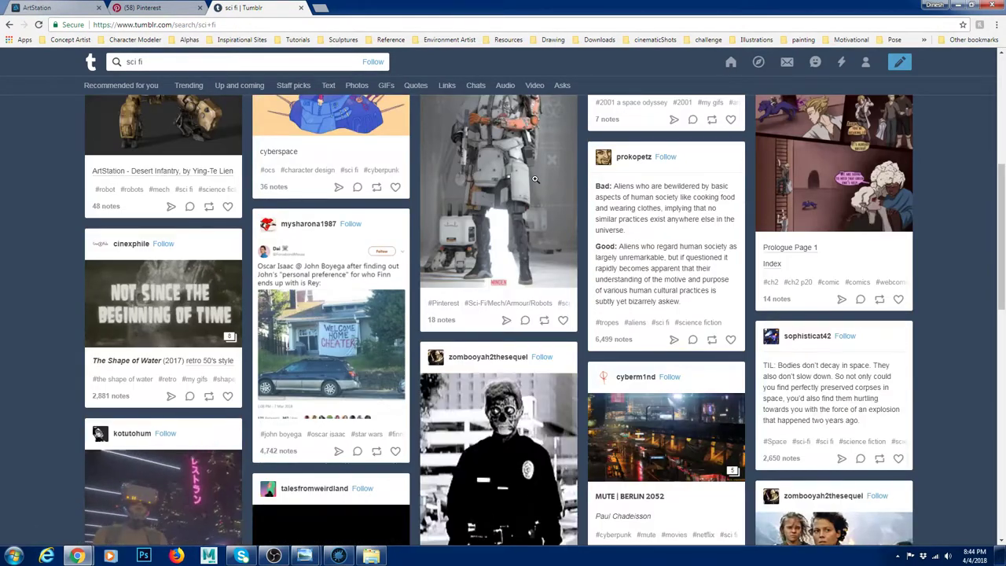
{"action": "scroll", "coordinate": [522, 276], "scroll_direction": "up", "scroll_amount": 1}
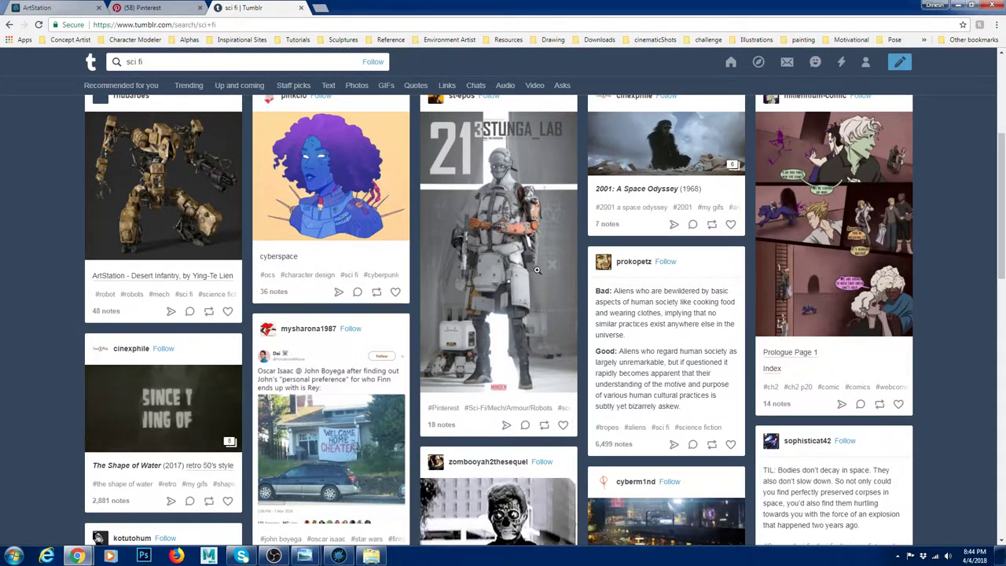
Search Pinterest for "motorcycle" and browse the pins for surface and material references
{"action": "key", "text": "ctrl+shift+Tab"}
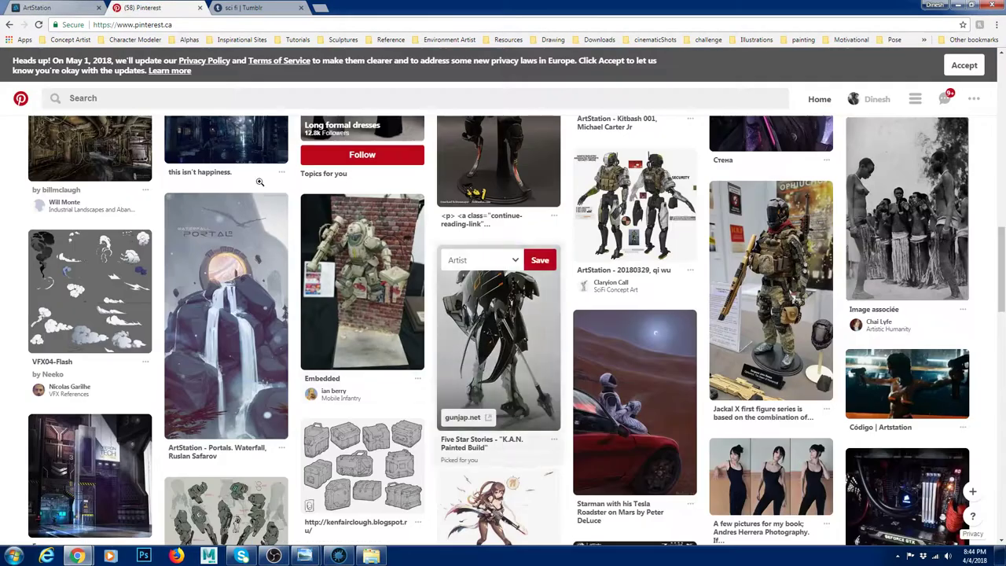
{"action": "scroll", "coordinate": [471, 236], "scroll_direction": "up", "scroll_amount": 2}
{"action": "left_click", "coordinate": [118, 98]}
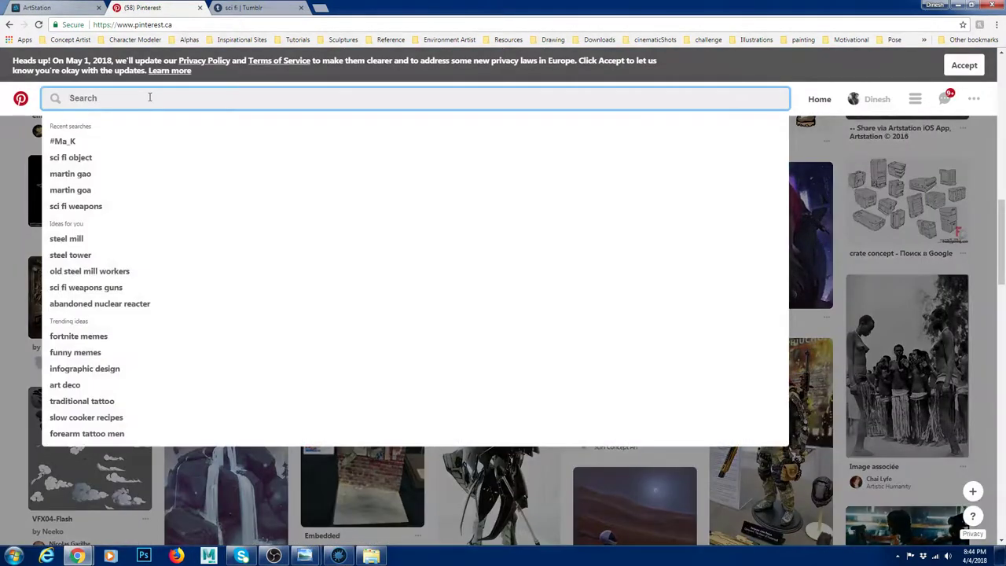
{"action": "type", "text": "motorc"}
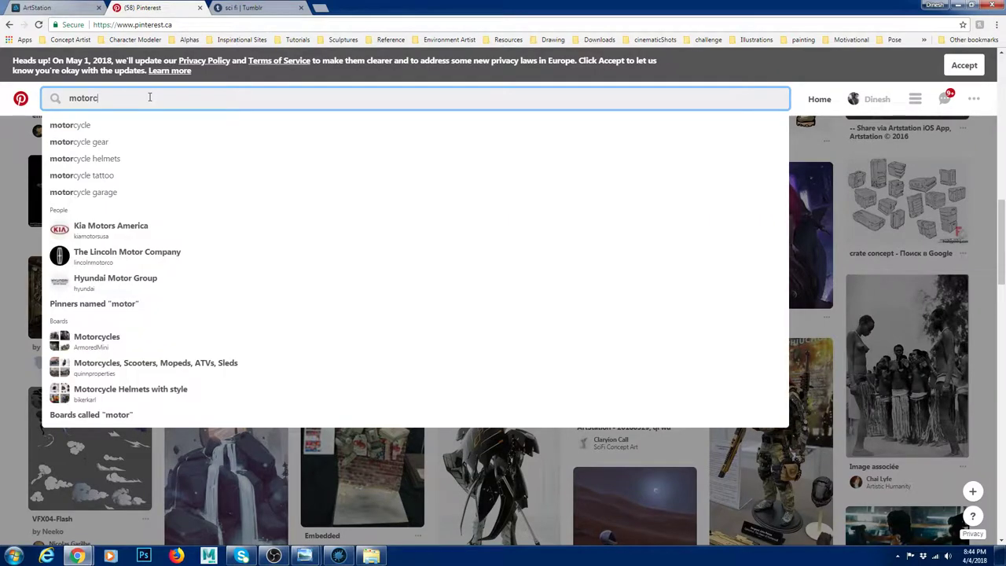
{"action": "type", "text": "ycle"}
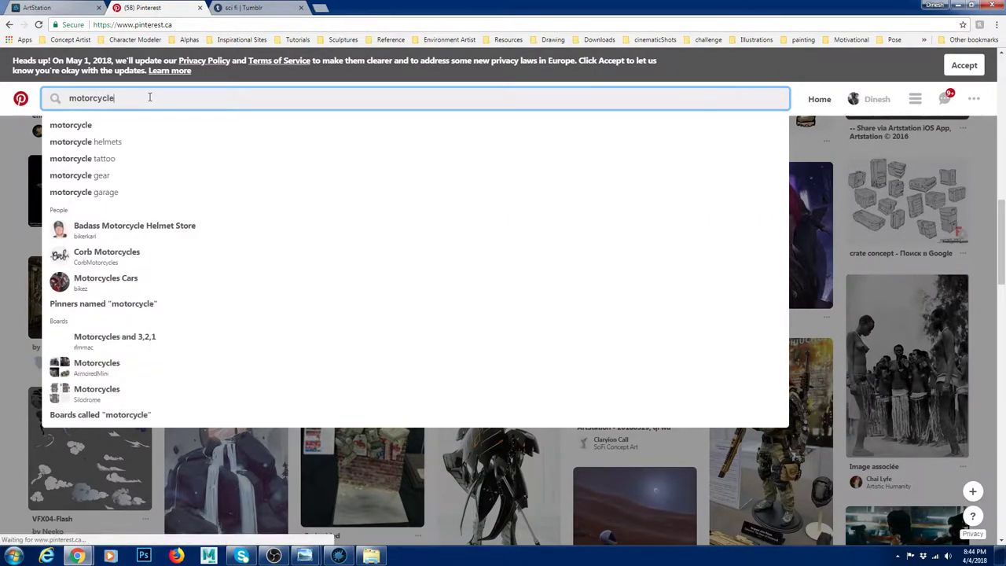
{"action": "key", "text": "Return"}
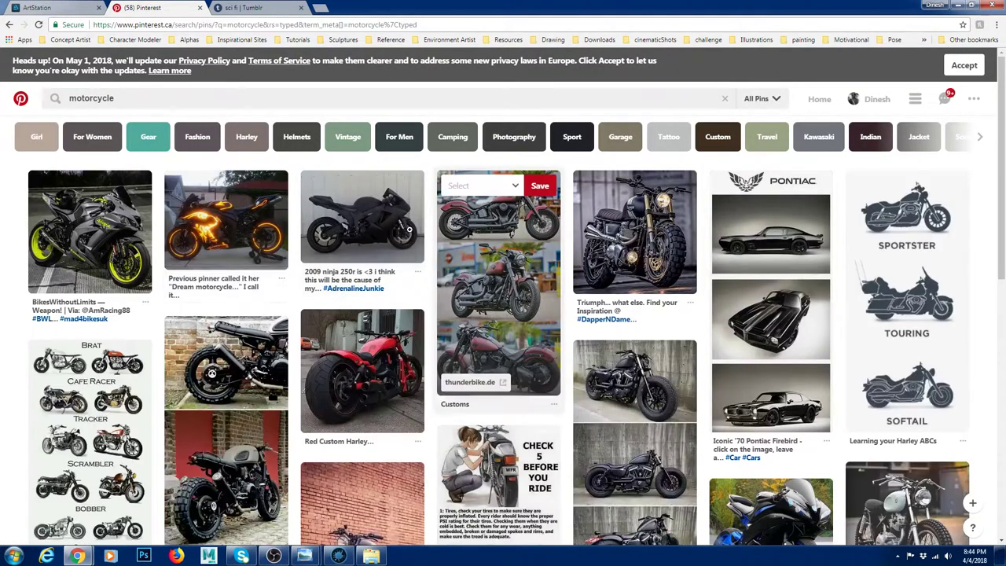
{"action": "scroll", "coordinate": [492, 246], "scroll_direction": "down", "scroll_amount": 1}
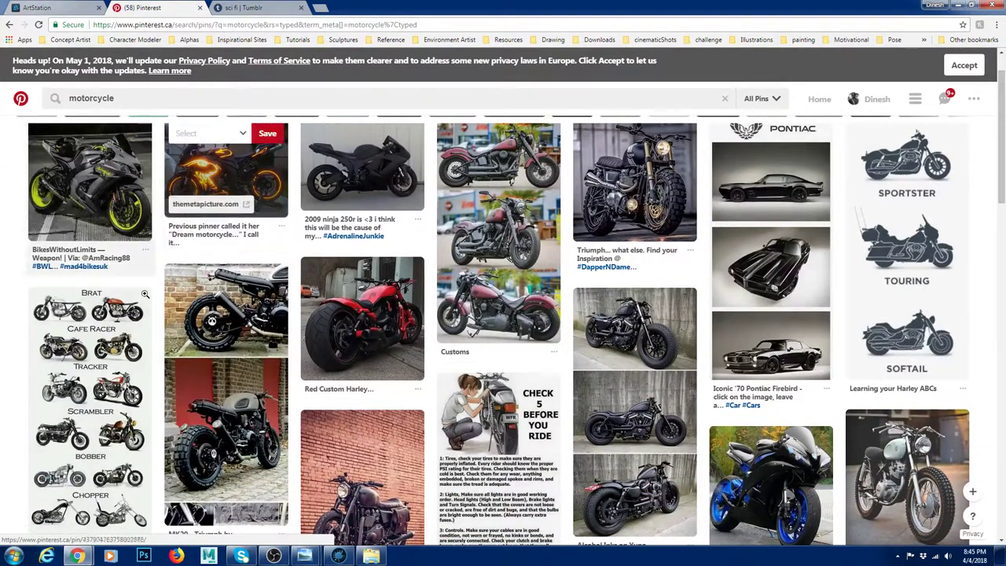
{"action": "scroll", "coordinate": [665, 224], "scroll_direction": "down", "scroll_amount": 5}
{"action": "scroll", "coordinate": [224, 325], "scroll_direction": "down", "scroll_amount": 1}
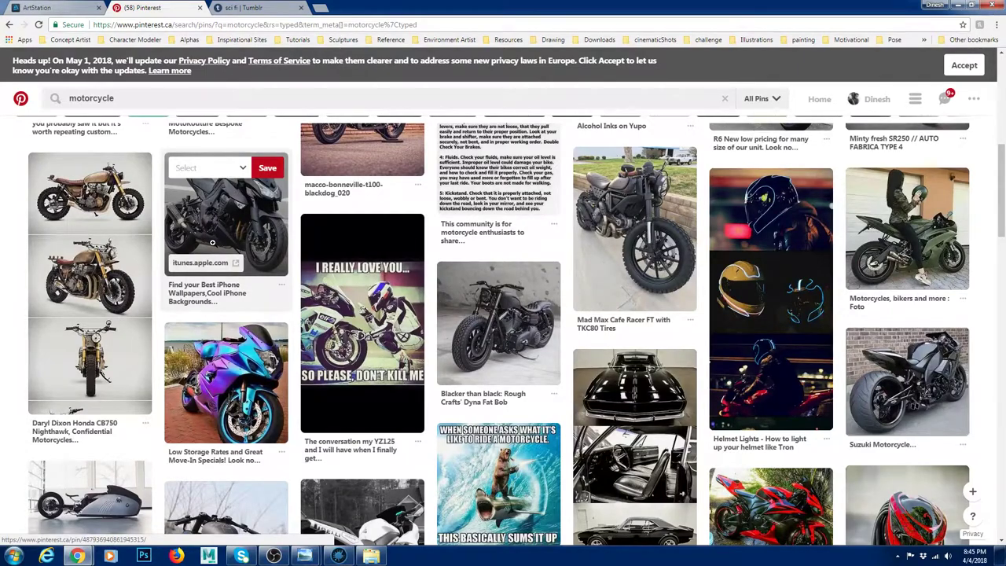
Browse ArtStation's community artwork and view the white and yellow Farhome main cannon concept, then return to the gallery
{"action": "key", "text": "ctrl+shift+Tab"}
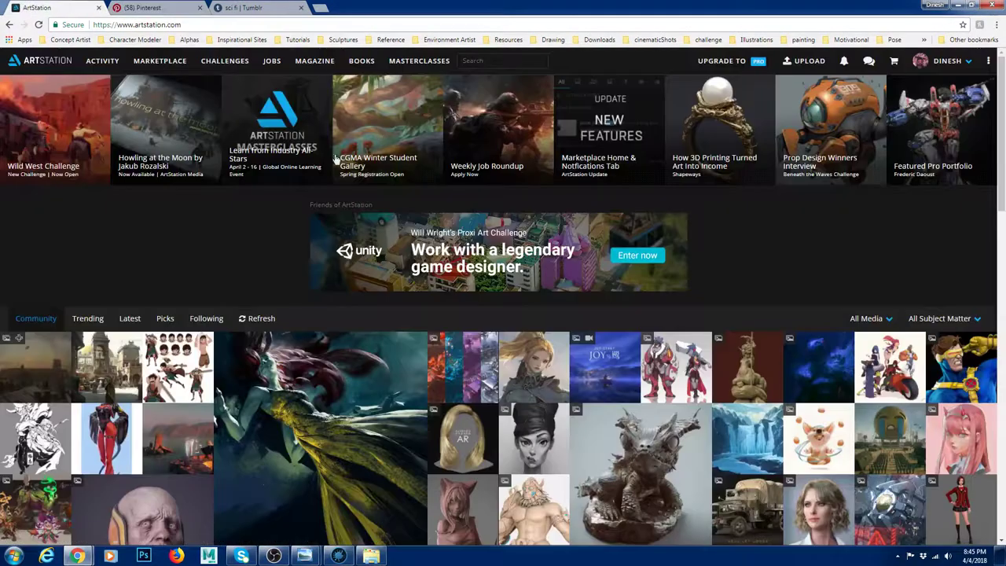
{"action": "scroll", "coordinate": [390, 318], "scroll_direction": "down", "scroll_amount": 5}
{"action": "scroll", "coordinate": [389, 318], "scroll_direction": "down", "scroll_amount": 2}
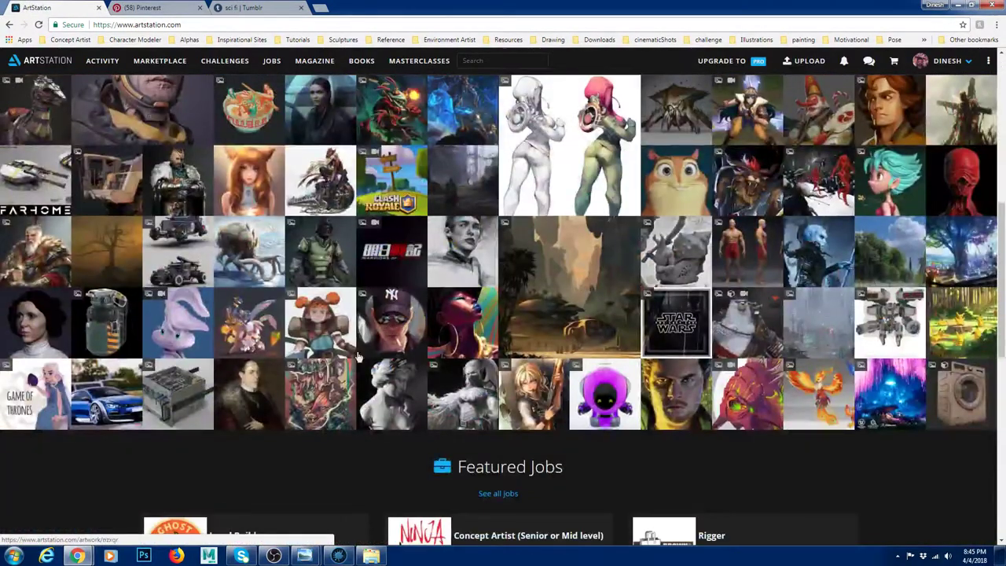
{"action": "left_click", "coordinate": [39, 181]}
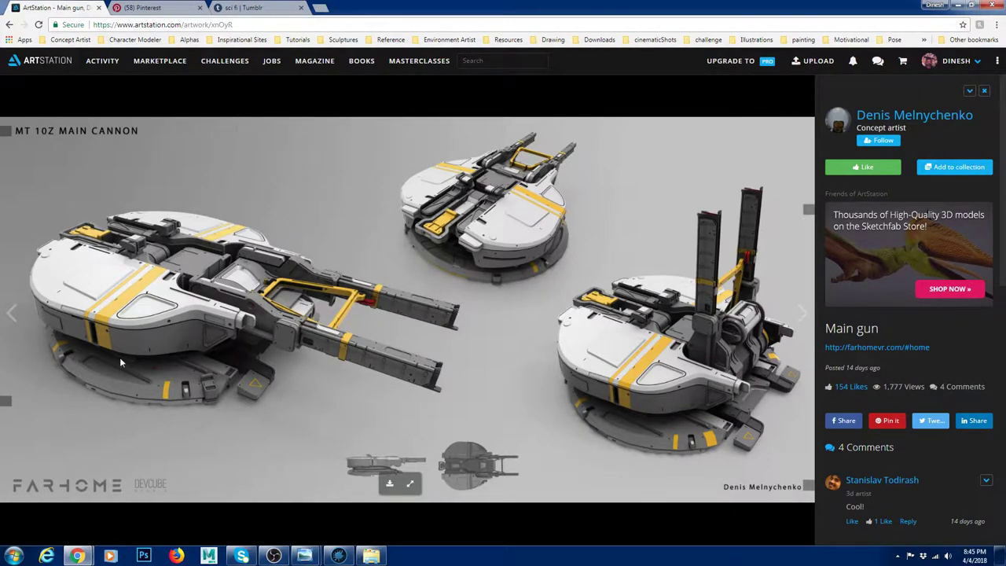
{"action": "left_click", "coordinate": [984, 91]}
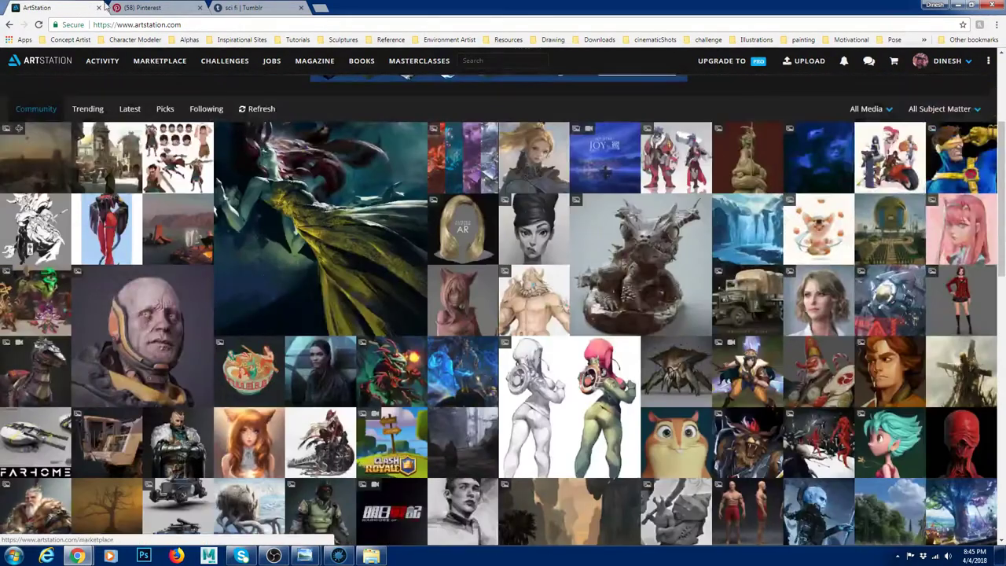
Open Google in a new tab, search images for "cars" and view the yellow Lamborghini Urus picture
{"action": "left_click", "coordinate": [173, 8]}
{"action": "left_click", "coordinate": [269, 7]}
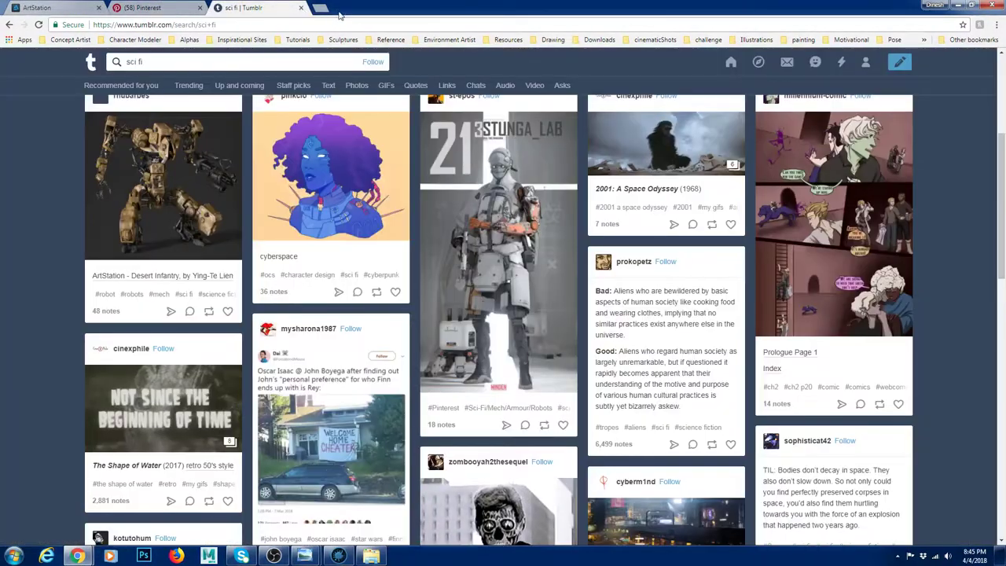
{"action": "left_click", "coordinate": [320, 8]}
{"action": "type", "text": "g"}
{"action": "left_click", "coordinate": [95, 45]}
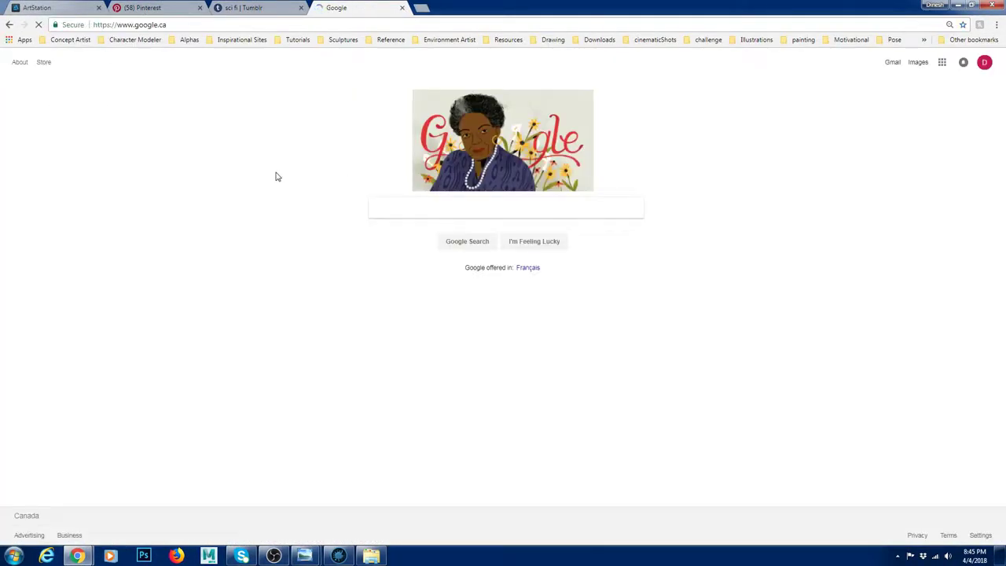
{"action": "type", "text": "cars"}
{"action": "key", "text": "Return"}
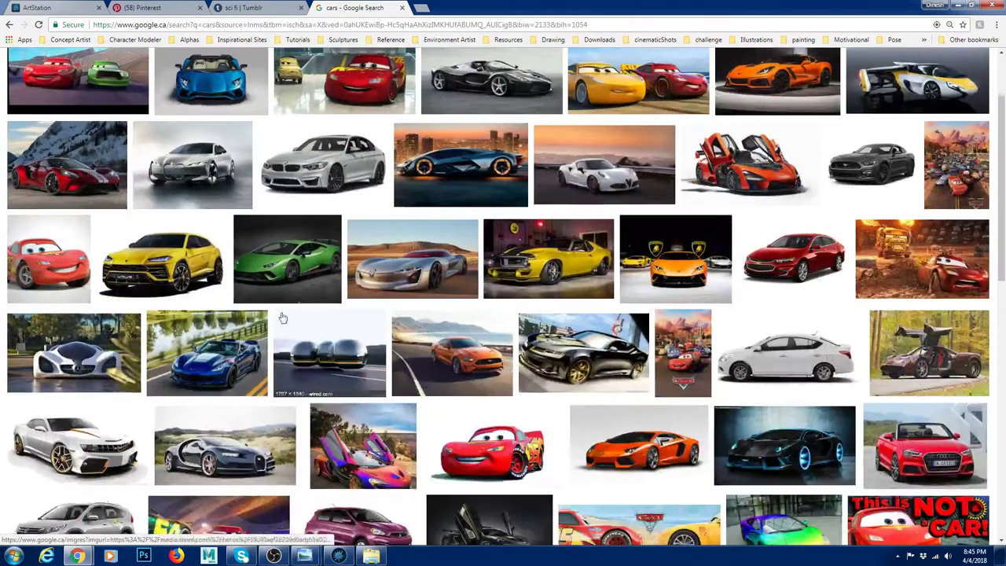
{"action": "left_click", "coordinate": [161, 259]}
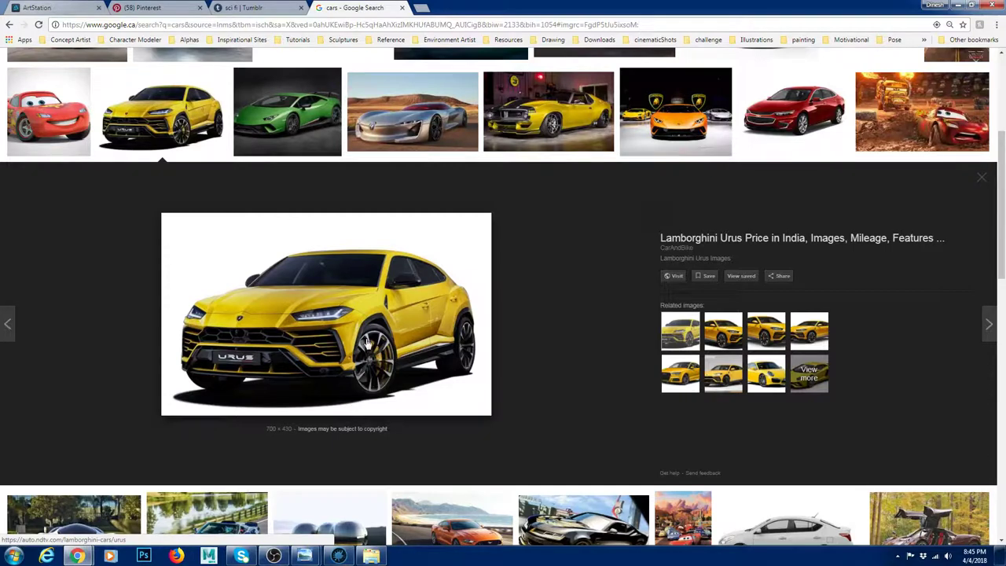
Browse the car image results, viewing the orange Corvette and the blue Lamborghini pictures for colour references
{"action": "scroll", "coordinate": [269, 381], "scroll_direction": "up", "scroll_amount": 1}
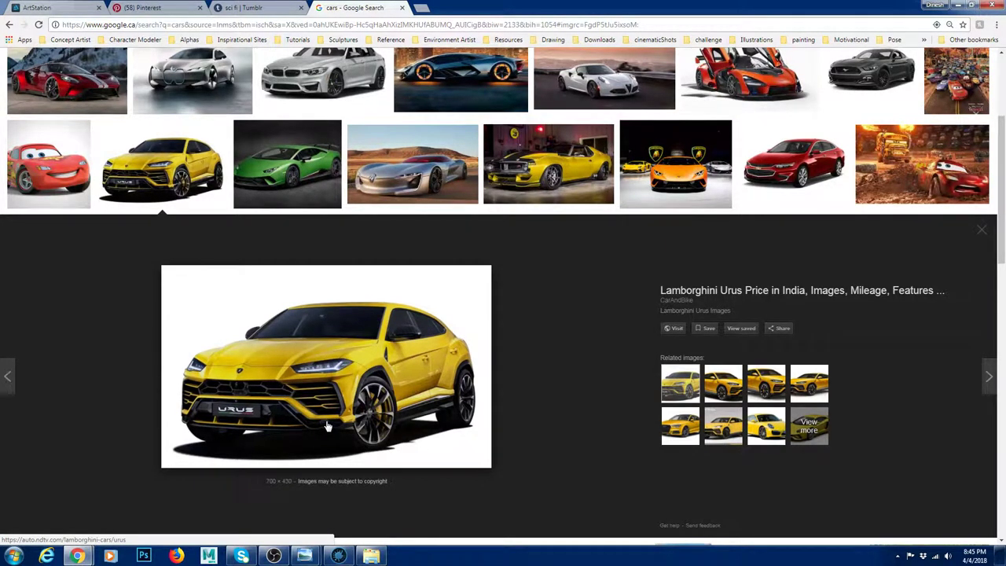
{"action": "scroll", "coordinate": [267, 212], "scroll_direction": "up", "scroll_amount": 1}
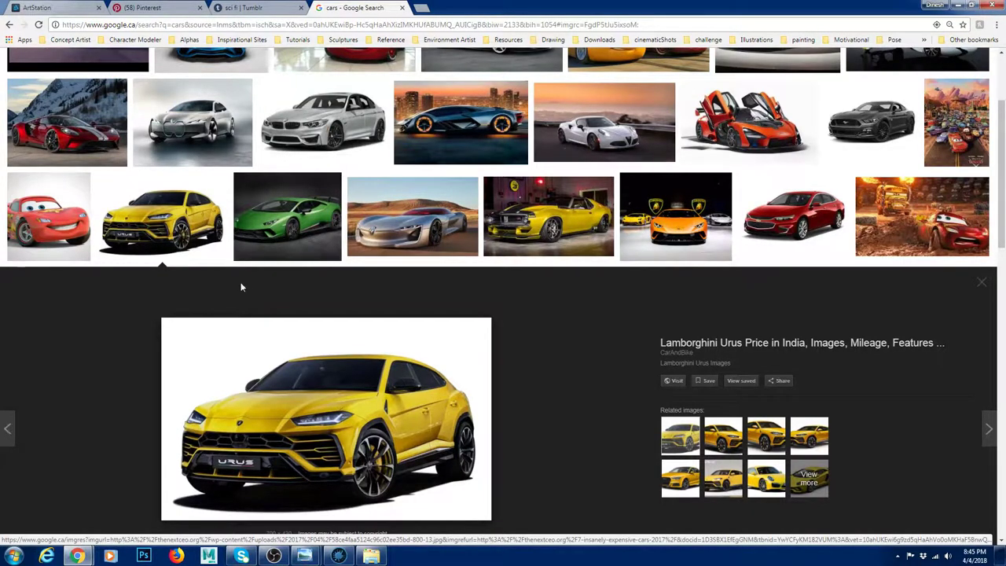
{"action": "scroll", "coordinate": [233, 315], "scroll_direction": "up", "scroll_amount": 2}
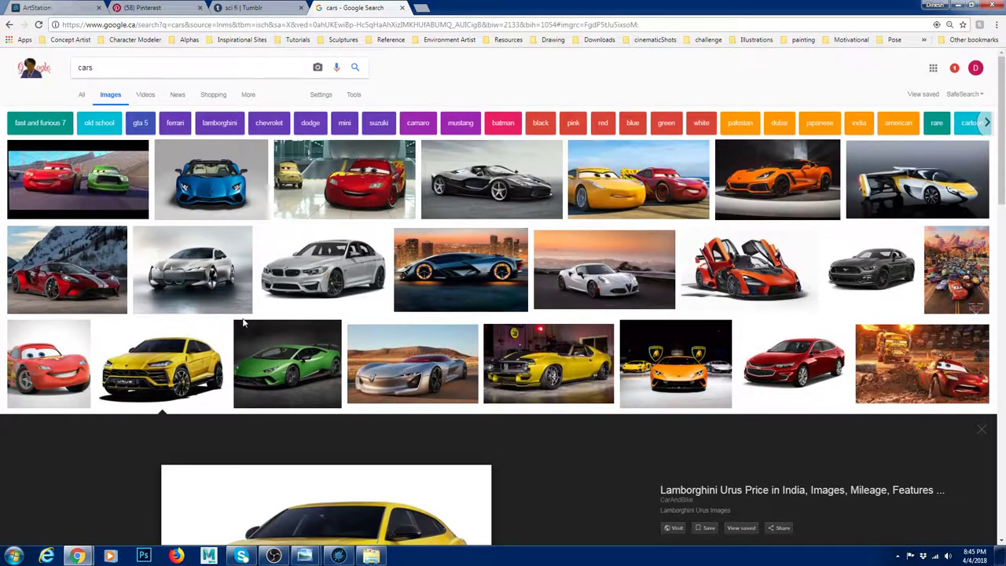
{"action": "left_click", "coordinate": [781, 212]}
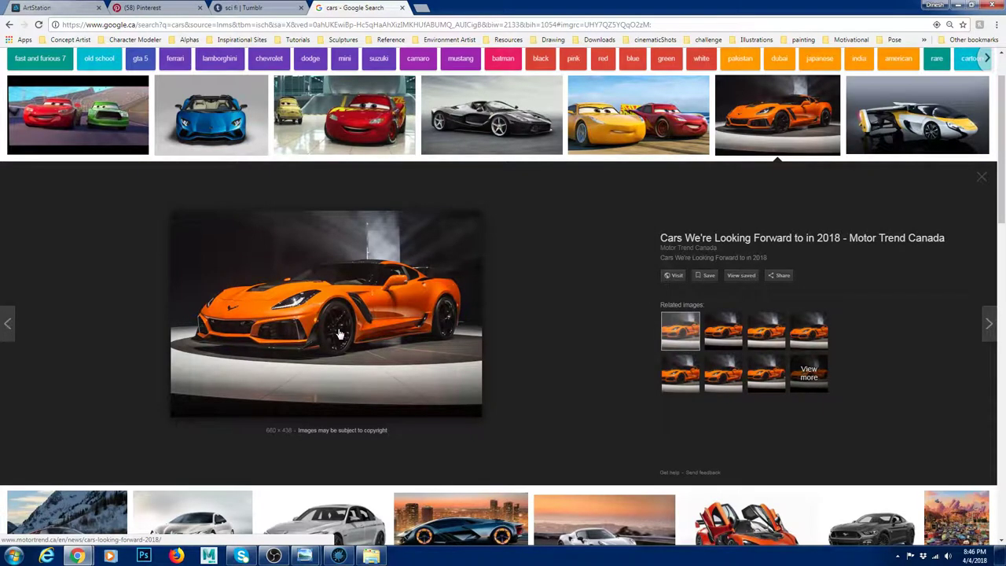
{"action": "left_click", "coordinate": [208, 122]}
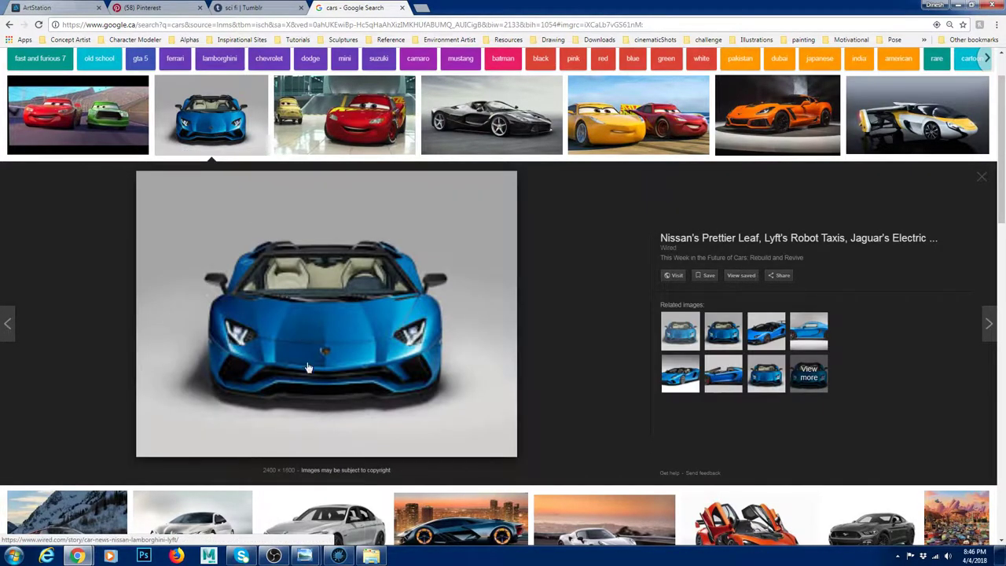
{"action": "scroll", "coordinate": [431, 428], "scroll_direction": "down", "scroll_amount": 4}
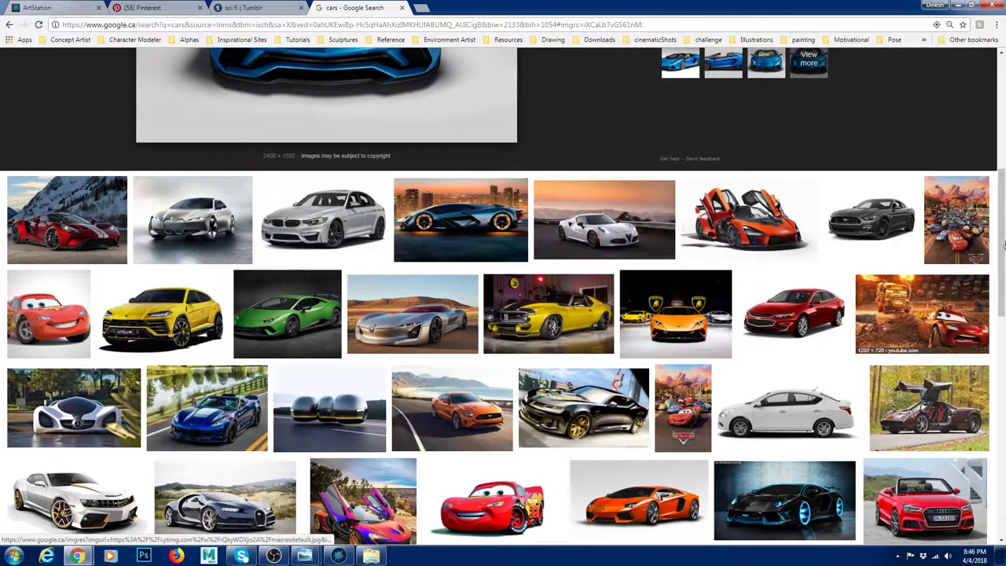
Switch to Mari and load the olive-green grenade photo as a Paint Through image beside the model
{"action": "left_click", "coordinate": [957, 5]}
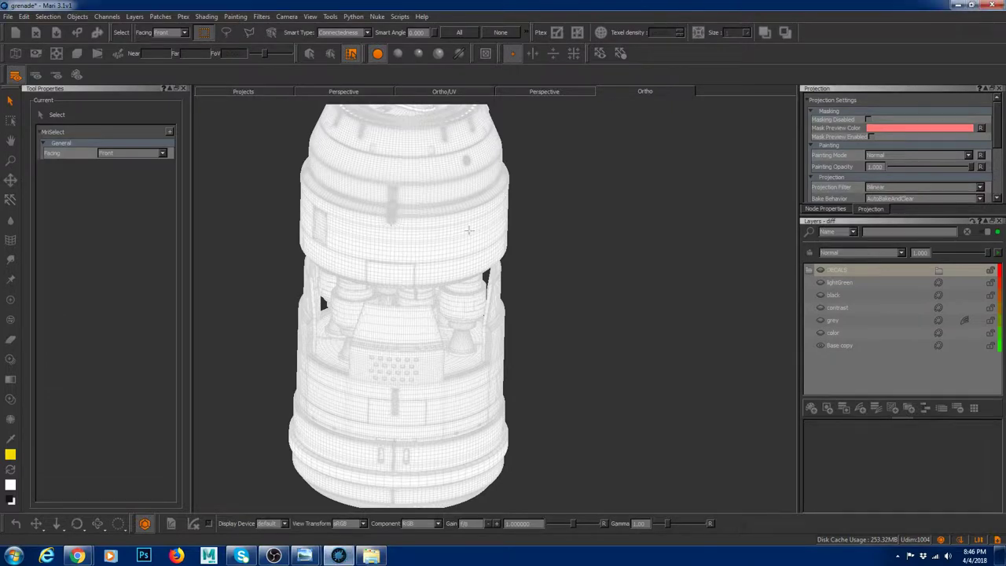
{"action": "mouse_move", "coordinate": [0, 378]}
{"action": "left_mouse_down"}
{"action": "mouse_move", "coordinate": [629, 256]}
{"action": "mouse_move", "coordinate": [595, 269]}
{"action": "mouse_move", "coordinate": [567, 263]}
{"action": "mouse_move", "coordinate": [688, 271]}
{"action": "left_mouse_up"}
{"action": "mouse_move", "coordinate": [681, 217]}
{"action": "left_mouse_down", "text": "ctrl"}
{"action": "mouse_move", "coordinate": [689, 230]}
{"action": "mouse_move", "coordinate": [674, 246]}
{"action": "left_mouse_up", "text": "ctrl"}
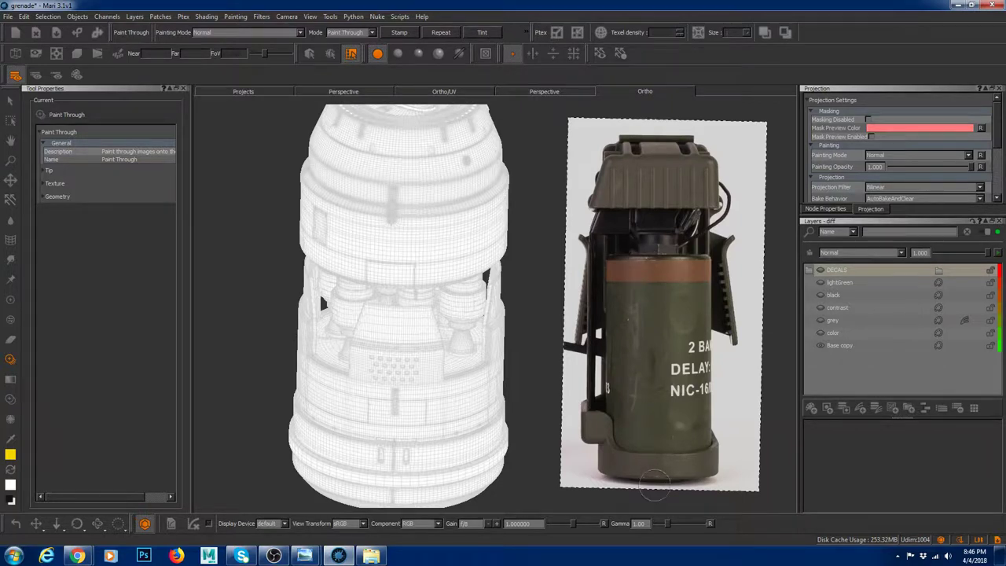
{"action": "left_click", "coordinate": [643, 321]}
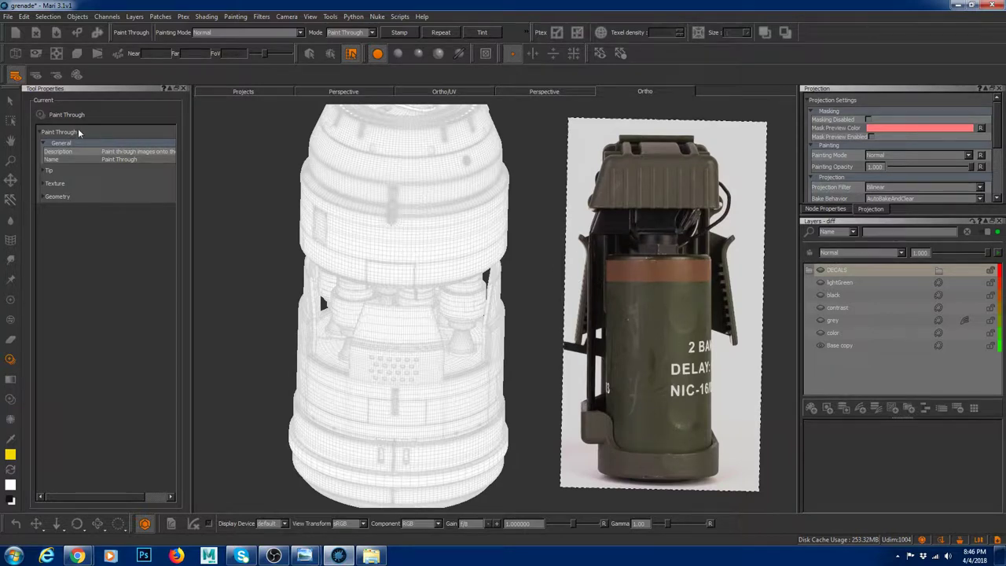
Toggle the color layer's visibility and add a basic Color procedural layer directly above it
{"action": "key", "text": "s"}
{"action": "left_click", "coordinate": [820, 334]}
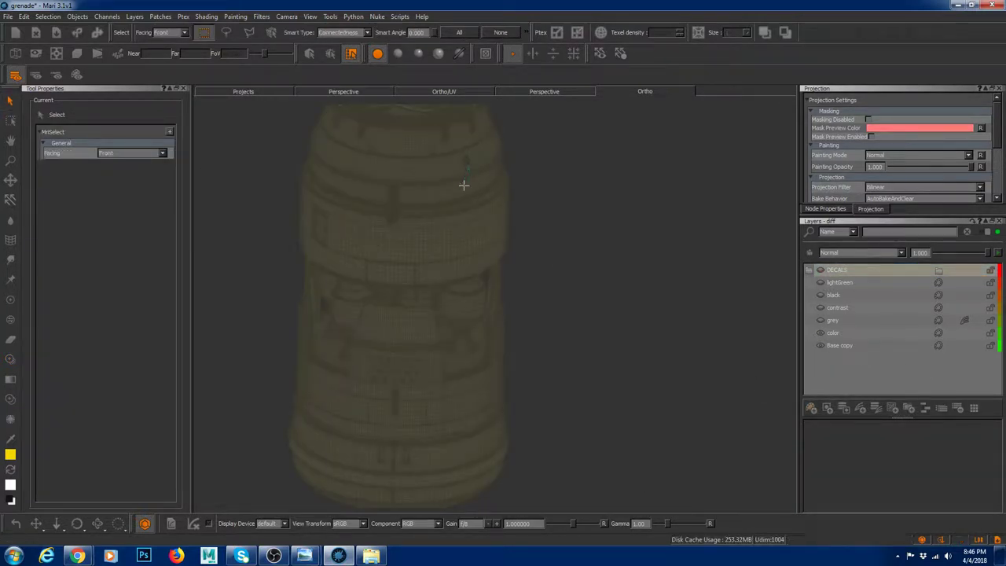
{"action": "right_click_drag", "start_coordinate": [597, 326], "coordinate": [538, 309], "text": "alt"}
{"action": "left_click", "coordinate": [841, 337]}
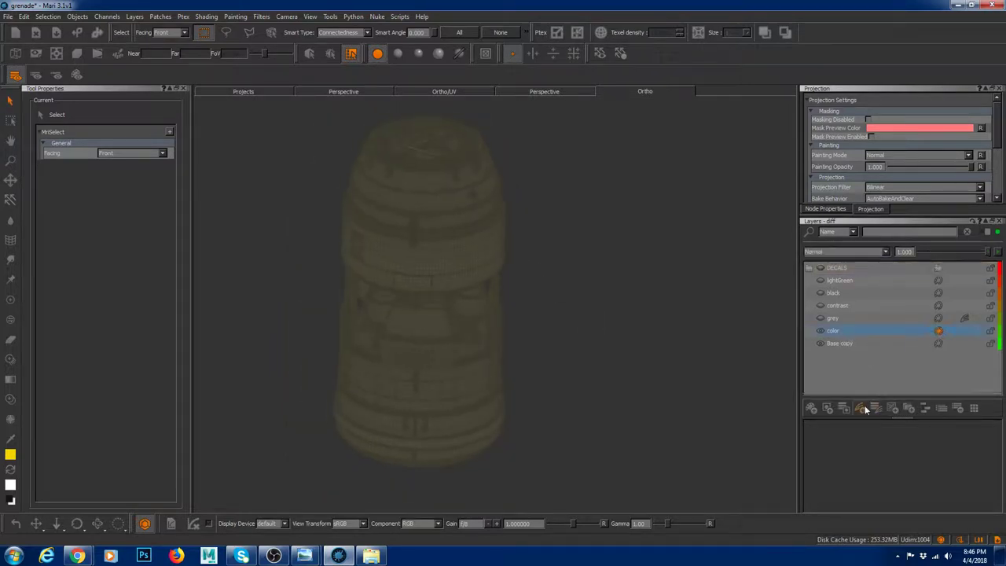
{"action": "left_click", "coordinate": [890, 410]}
{"action": "mouse_move", "coordinate": [913, 418]}
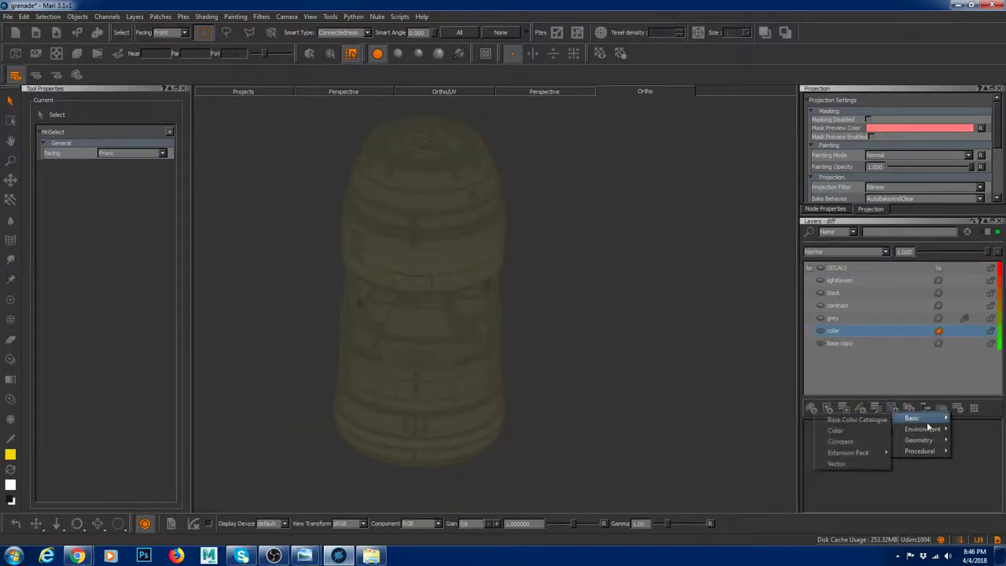
{"action": "left_click", "coordinate": [857, 431]}
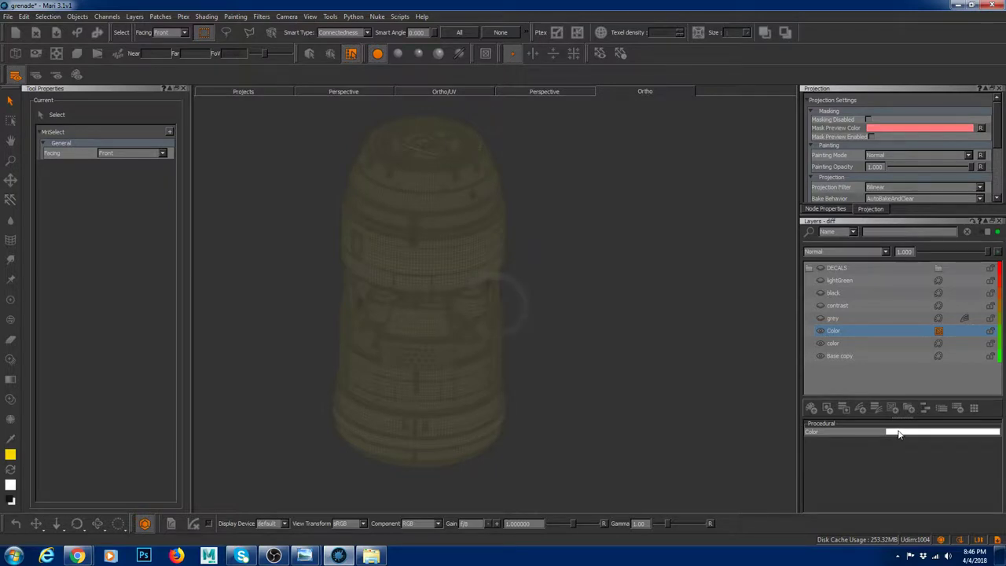
{"action": "left_click", "coordinate": [935, 431]}
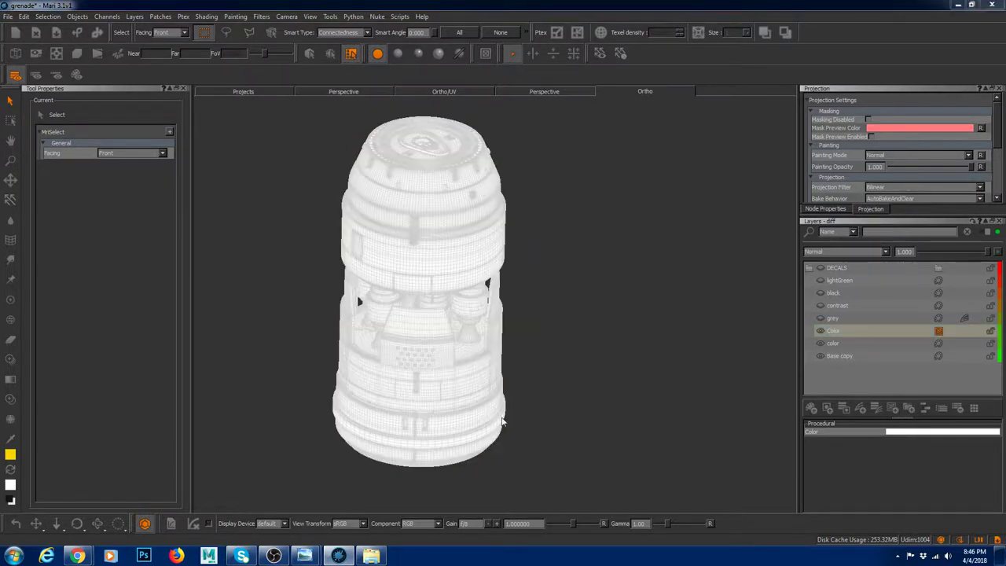
{"action": "left_click", "coordinate": [598, 147]}
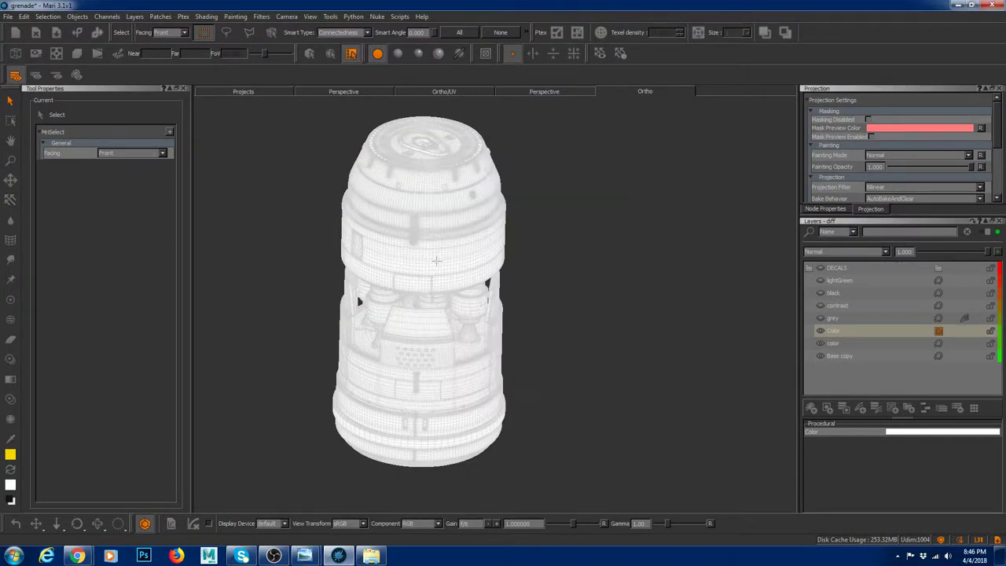
Add a new paint layer above the Color procedural and paint the photo's olive body through onto the model's upper band
{"action": "key", "text": "t"}
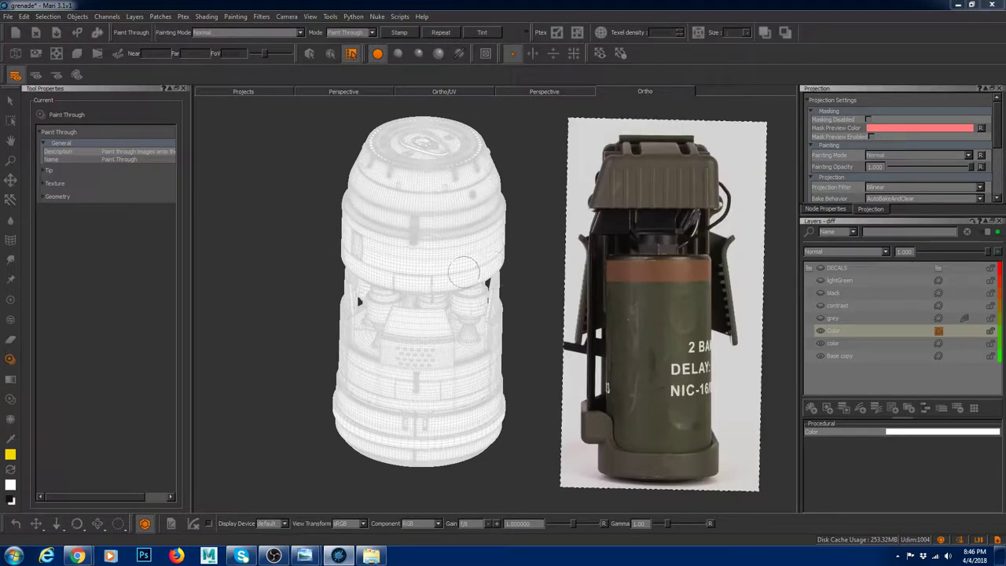
{"action": "left_click", "coordinate": [811, 408]}
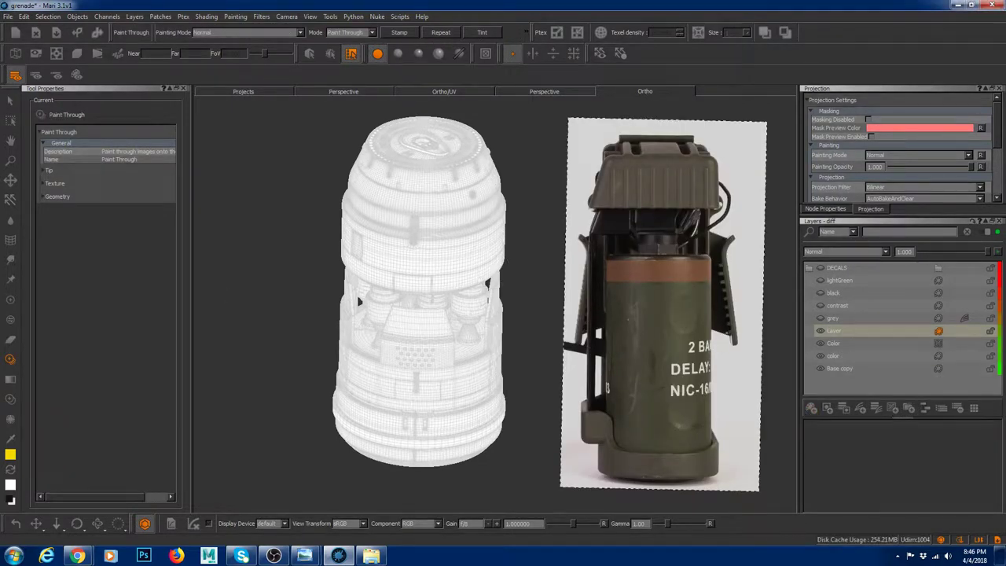
{"action": "left_click_drag", "start_coordinate": [677, 348], "coordinate": [488, 244], "text": "shift"}
{"action": "mouse_move", "coordinate": [419, 243]}
{"action": "left_mouse_down"}
{"action": "mouse_move", "coordinate": [427, 258]}
{"action": "mouse_move", "coordinate": [449, 247]}
{"action": "mouse_move", "coordinate": [476, 253]}
{"action": "mouse_move", "coordinate": [440, 242]}
{"action": "mouse_move", "coordinate": [397, 248]}
{"action": "left_mouse_up"}
{"action": "key", "text": "s"}
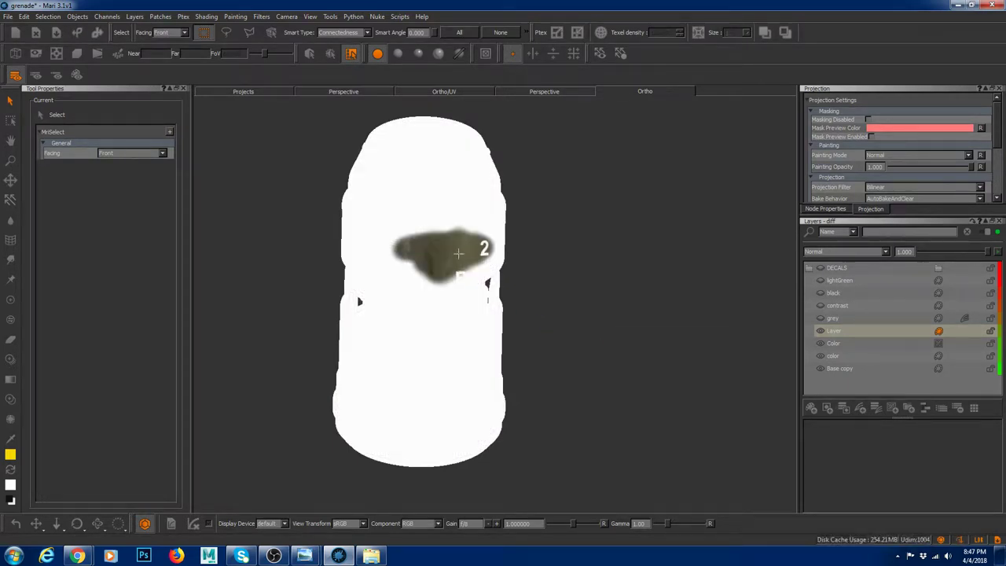
Open the Color procedural's colour for editing and try the saved white and teal swatches
{"action": "right_click_drag", "start_coordinate": [446, 235], "coordinate": [484, 258], "text": "alt"}
{"action": "left_click", "coordinate": [833, 343]}
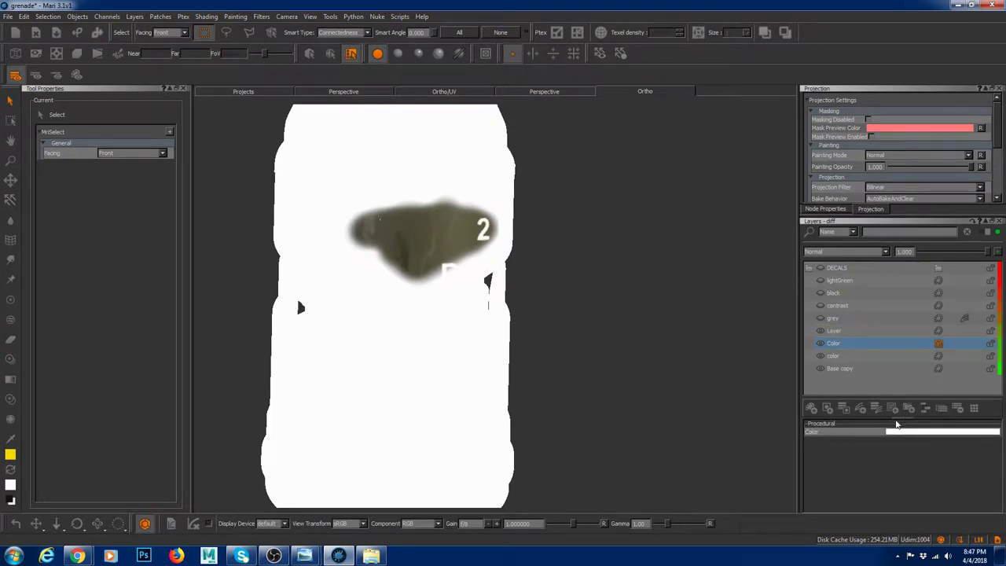
{"action": "left_click", "coordinate": [903, 433]}
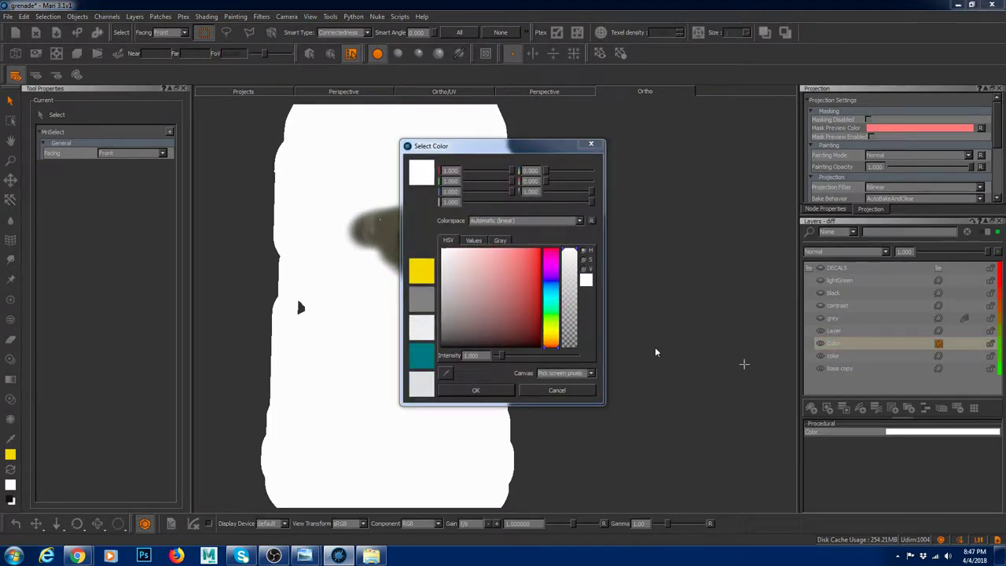
{"action": "left_click", "coordinate": [424, 329]}
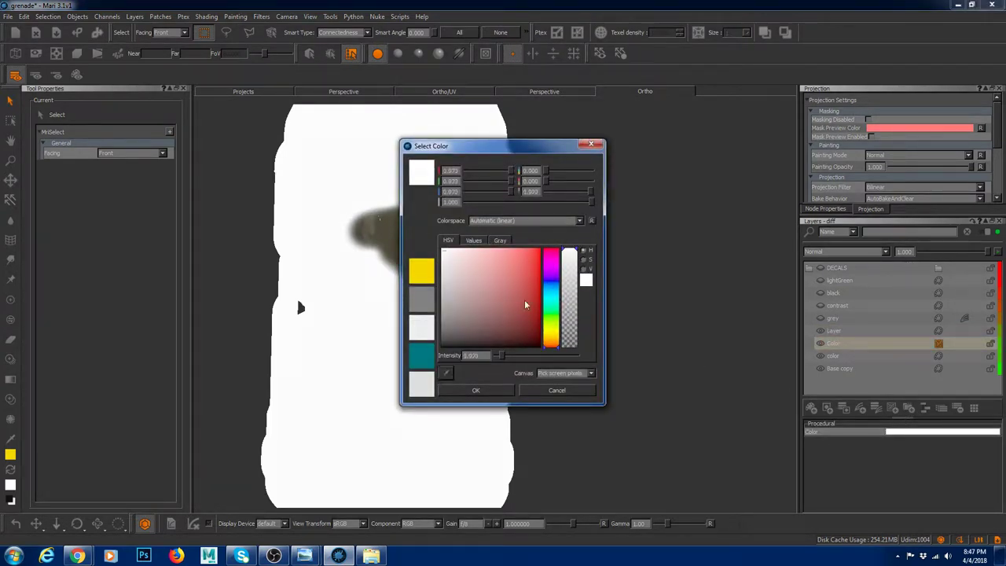
{"action": "left_click_drag", "start_coordinate": [458, 147], "coordinate": [620, 150]}
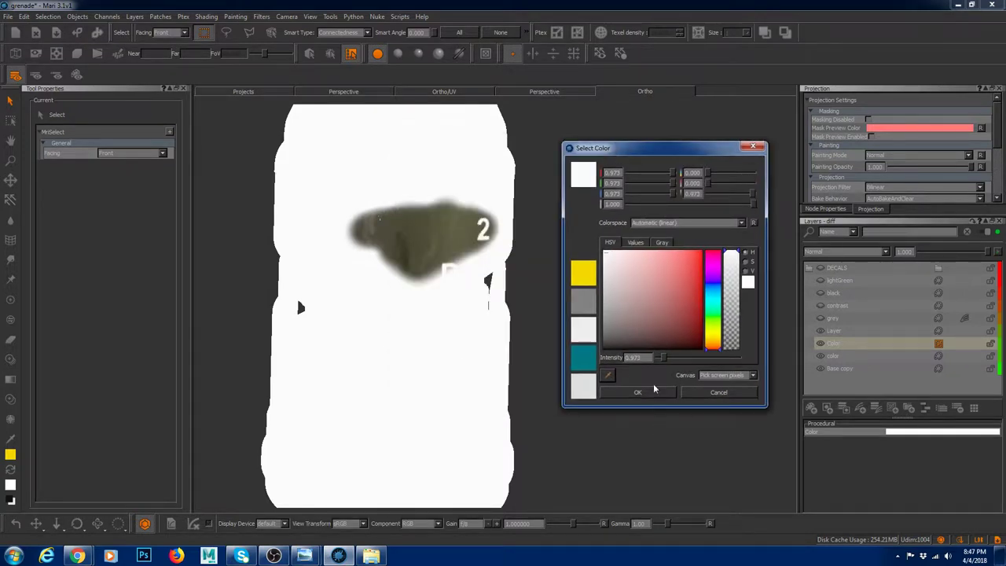
{"action": "left_click", "coordinate": [586, 363]}
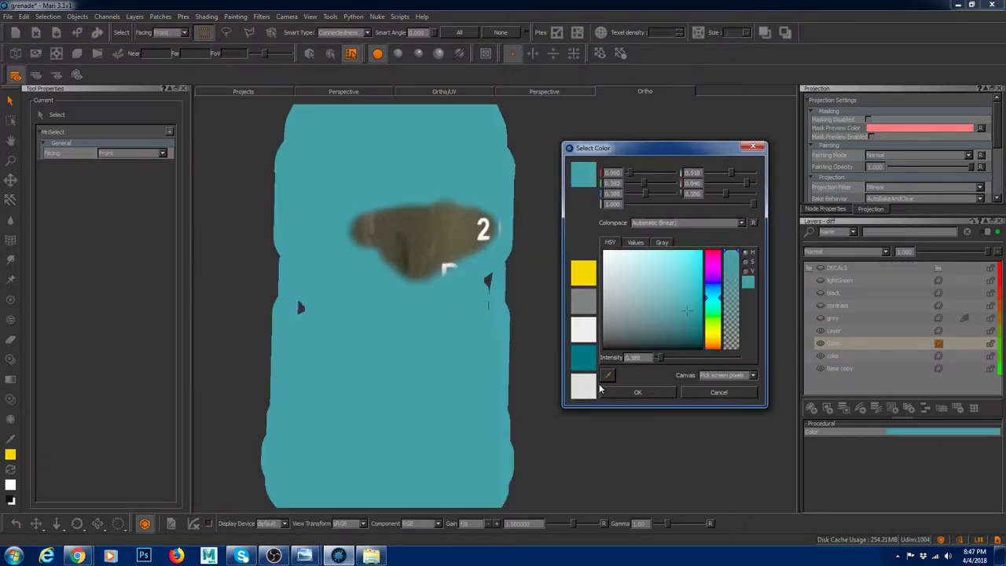
Try to match the Color procedural to the painted olive patch by sampling it with the eyedropper, and accept the colour
{"action": "left_click", "coordinate": [607, 378]}
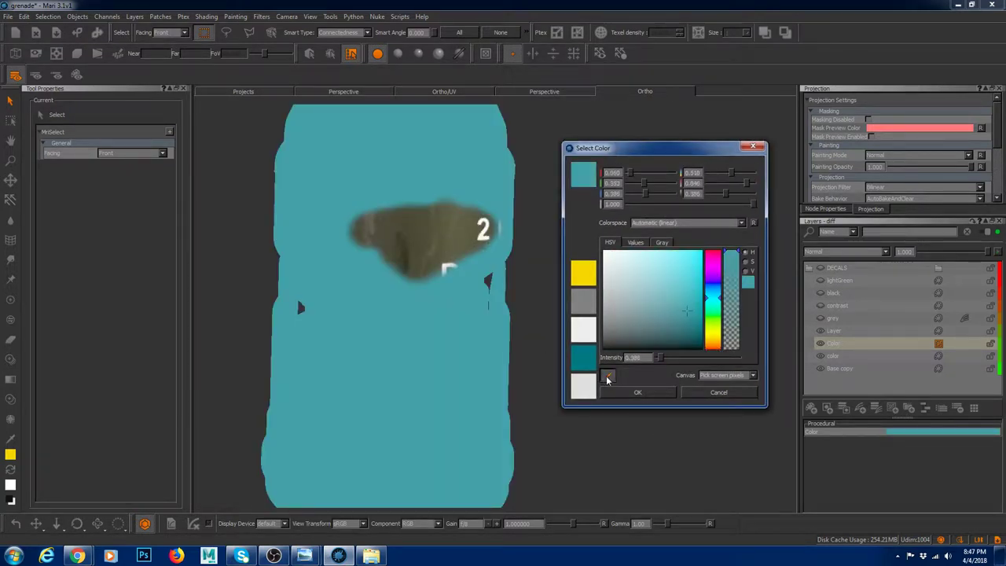
{"action": "left_click", "coordinate": [426, 239]}
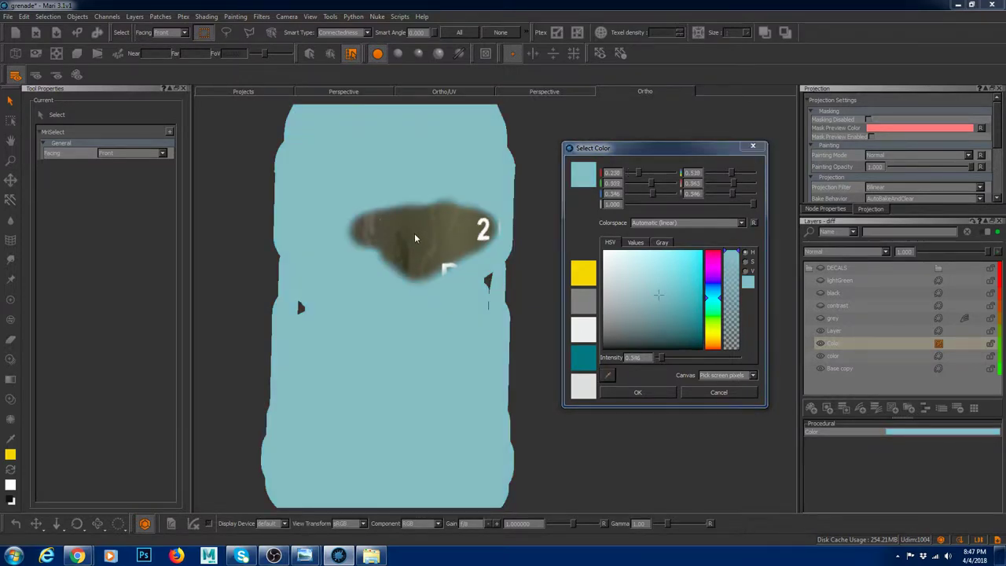
{"action": "left_click", "coordinate": [606, 378]}
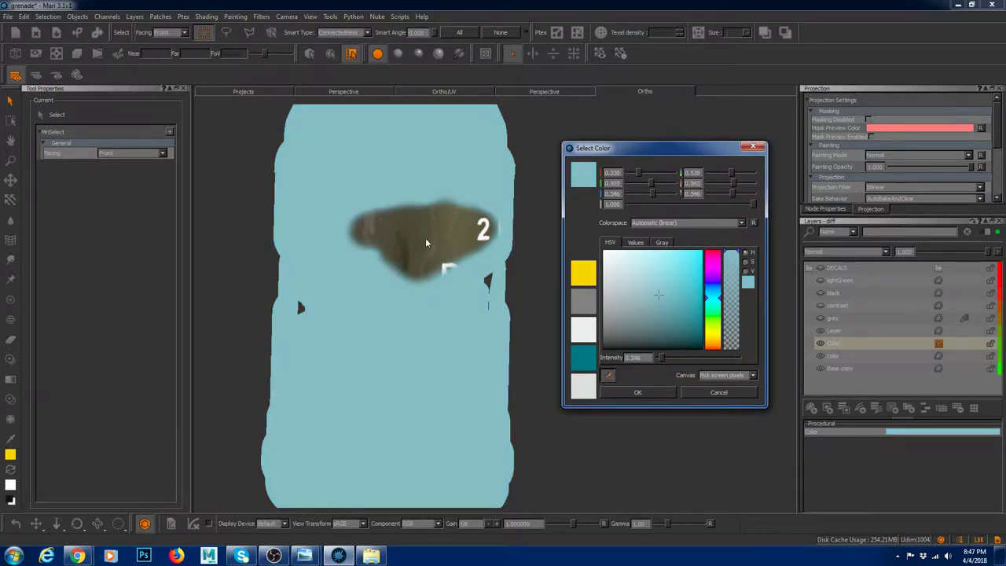
{"action": "left_click", "coordinate": [454, 265]}
{"action": "left_click", "coordinate": [606, 379]}
{"action": "left_click", "coordinate": [417, 232]}
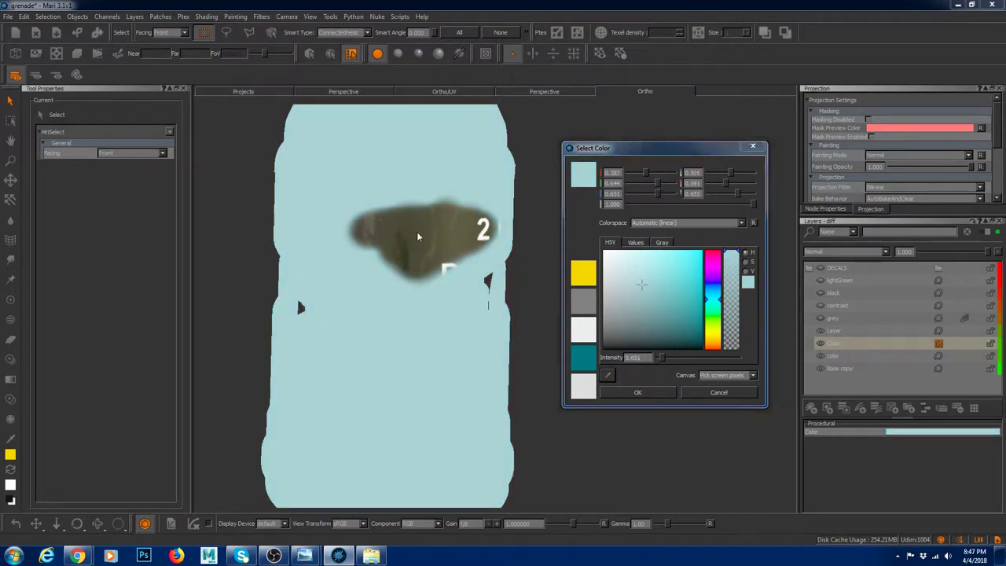
{"action": "left_click", "coordinate": [637, 394]}
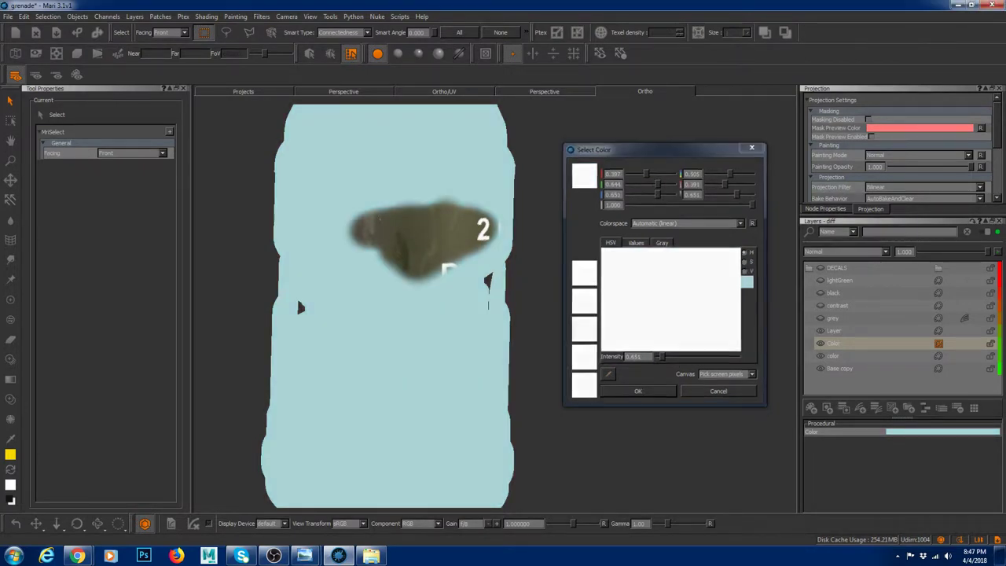
Reopen the Color procedural's colour and sample it again with the eyedropper from the painted patch
{"action": "left_click", "coordinate": [922, 435]}
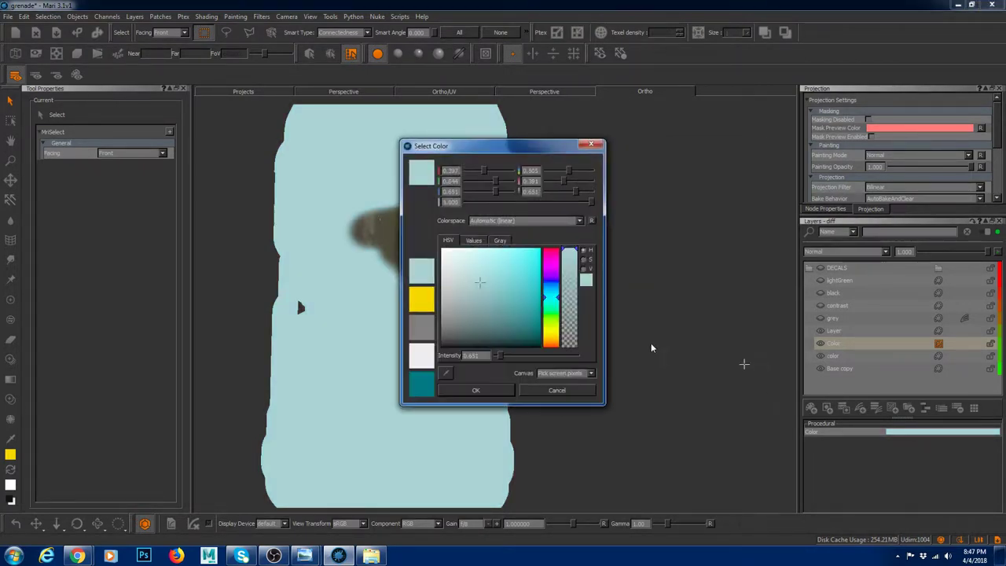
{"action": "left_click", "coordinate": [446, 373]}
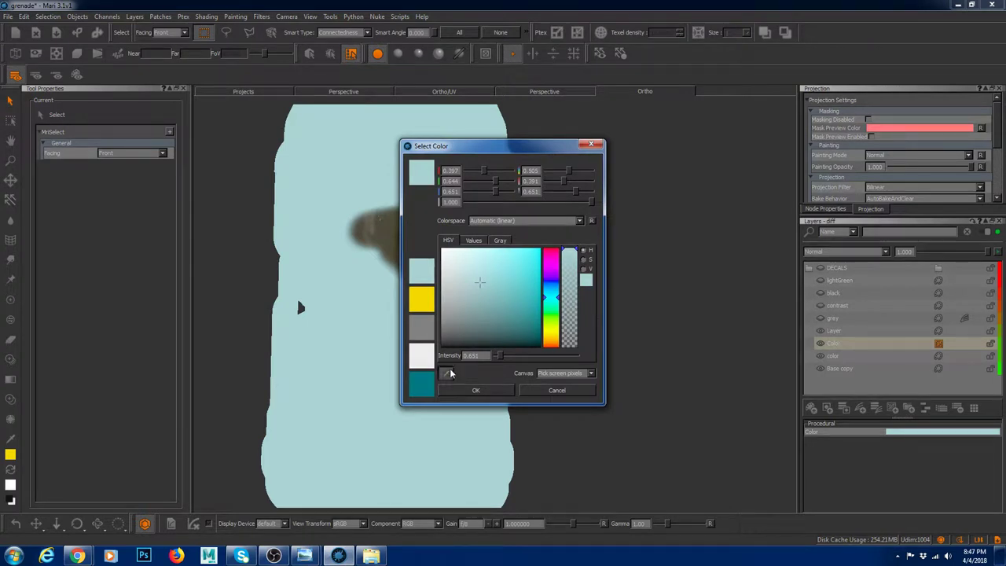
{"action": "left_click", "coordinate": [388, 235]}
{"action": "left_click_drag", "start_coordinate": [449, 149], "coordinate": [572, 149]}
{"action": "left_click", "coordinate": [569, 373]}
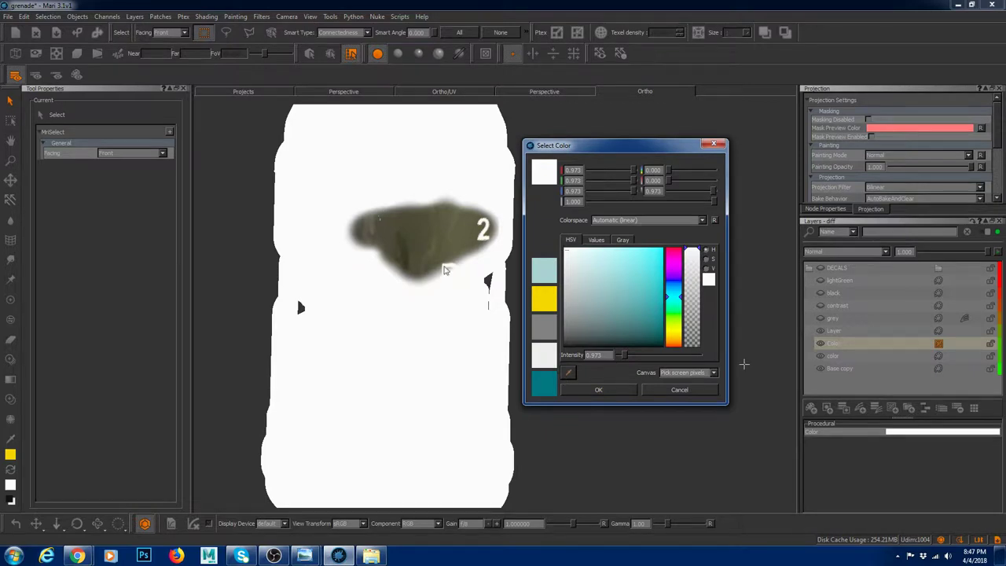
{"action": "left_click", "coordinate": [445, 271]}
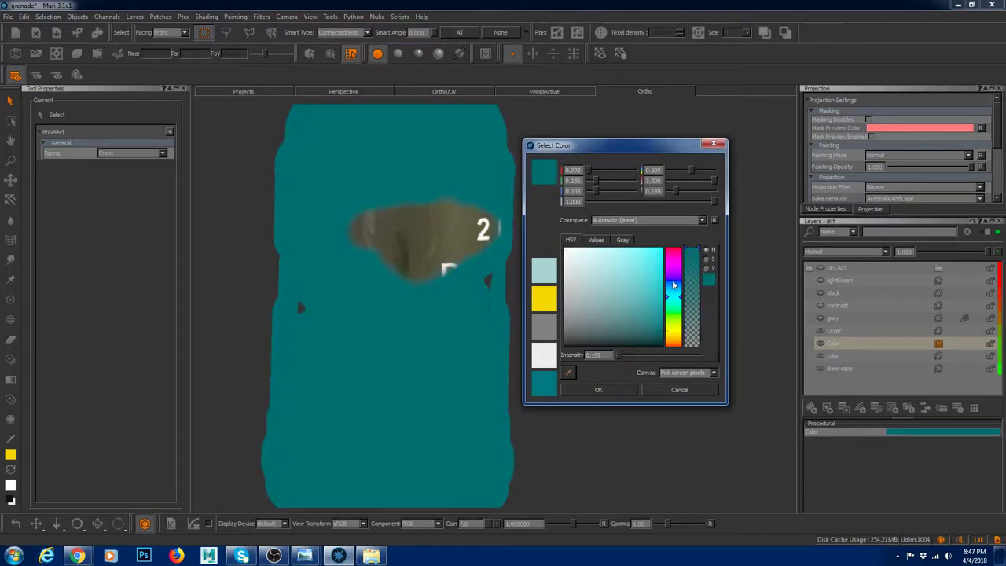
Change the Color procedural to a dark green, lowering its alpha to about 0.85 and its value to about 0.053
{"action": "left_click_drag", "start_coordinate": [690, 252], "coordinate": [690, 258]}
{"action": "mouse_move", "coordinate": [674, 297]}
{"action": "left_mouse_down"}
{"action": "mouse_move", "coordinate": [664, 334]}
{"action": "mouse_move", "coordinate": [662, 307]}
{"action": "mouse_move", "coordinate": [646, 342]}
{"action": "left_mouse_up"}
{"action": "left_click", "coordinate": [707, 267]}
{"action": "left_click", "coordinate": [706, 259]}
{"action": "left_click", "coordinate": [681, 285]}
{"action": "left_click_drag", "start_coordinate": [681, 288], "coordinate": [680, 306]}
{"action": "left_click", "coordinate": [709, 270]}
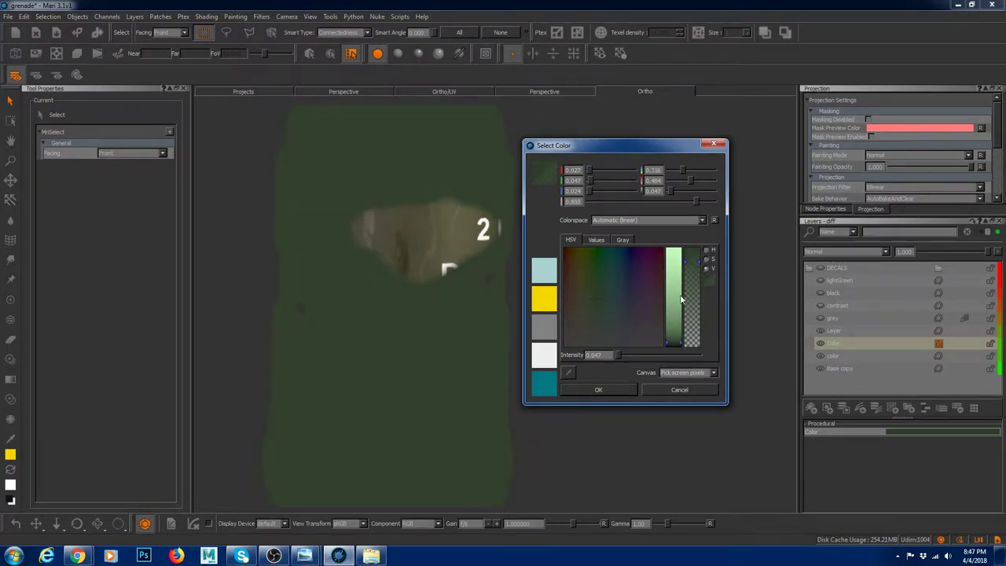
{"action": "left_click", "coordinate": [678, 330]}
{"action": "left_click", "coordinate": [678, 343]}
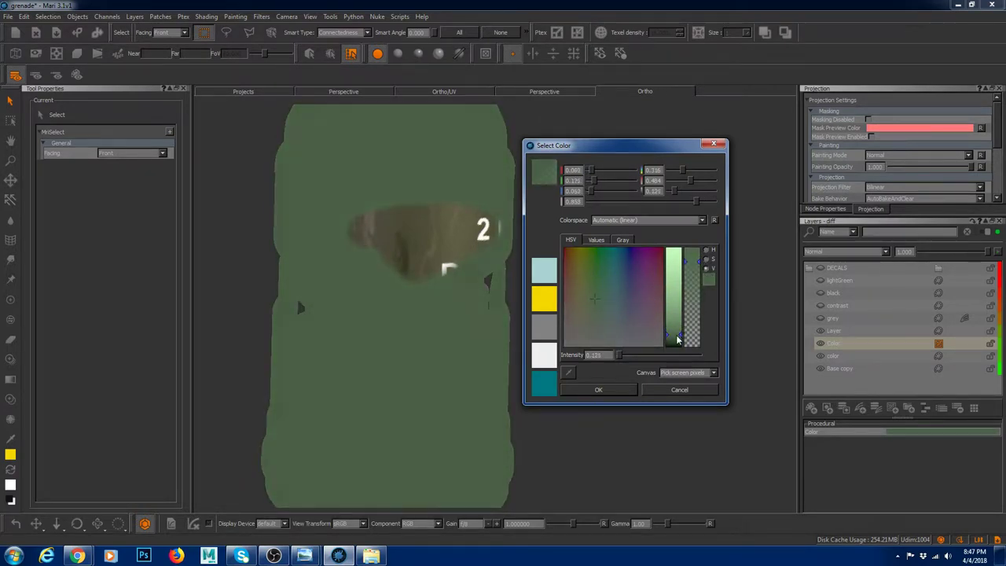
{"action": "left_click_drag", "start_coordinate": [678, 343], "coordinate": [678, 345]}
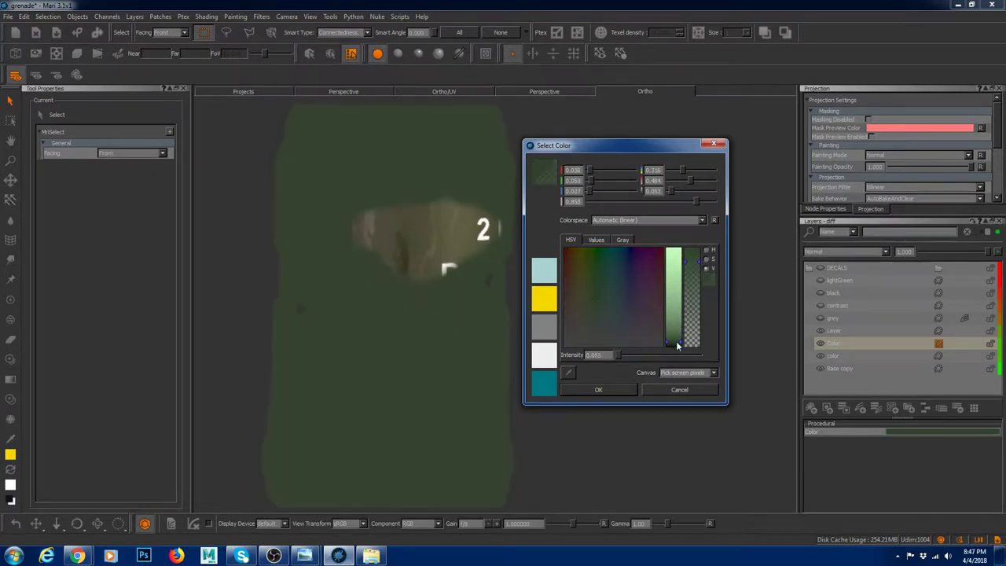
Reduce the Color procedural's saturation to about 0.374, shift its hue slightly towards yellow-green and accept the colour
{"action": "left_click", "coordinate": [706, 259]}
{"action": "left_click_drag", "start_coordinate": [676, 303], "coordinate": [676, 313]}
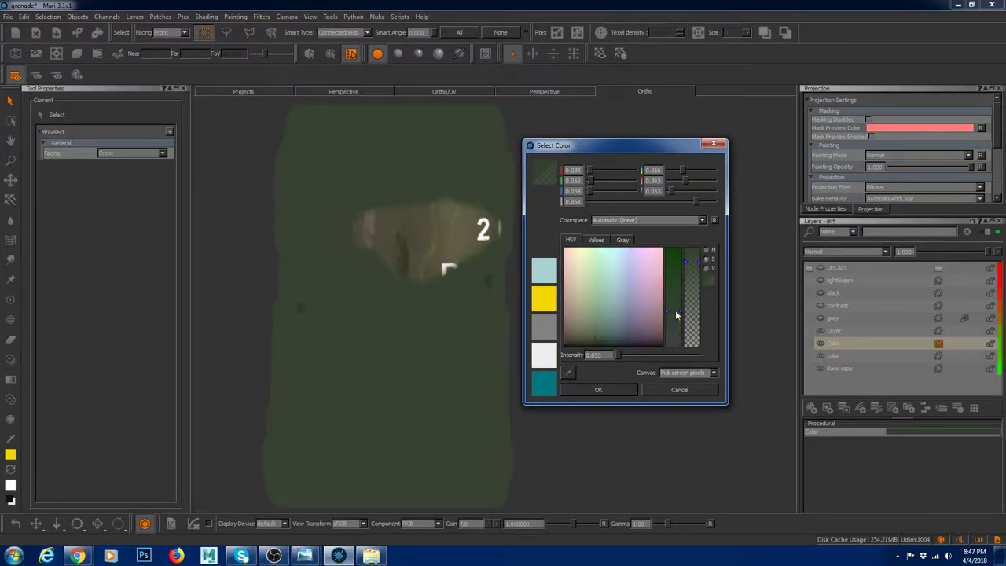
{"action": "left_click", "coordinate": [706, 250]}
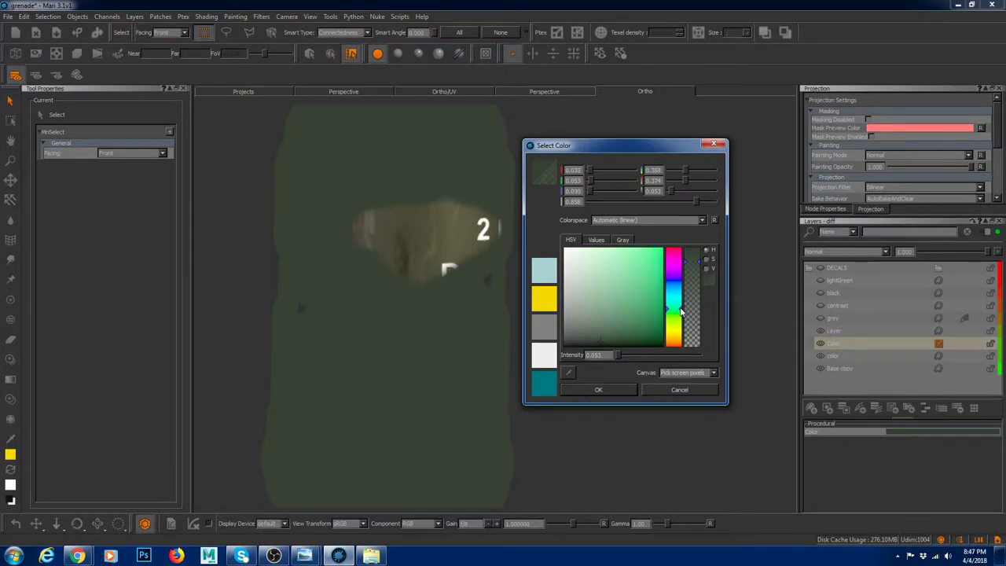
{"action": "left_click_drag", "start_coordinate": [681, 312], "coordinate": [681, 322]}
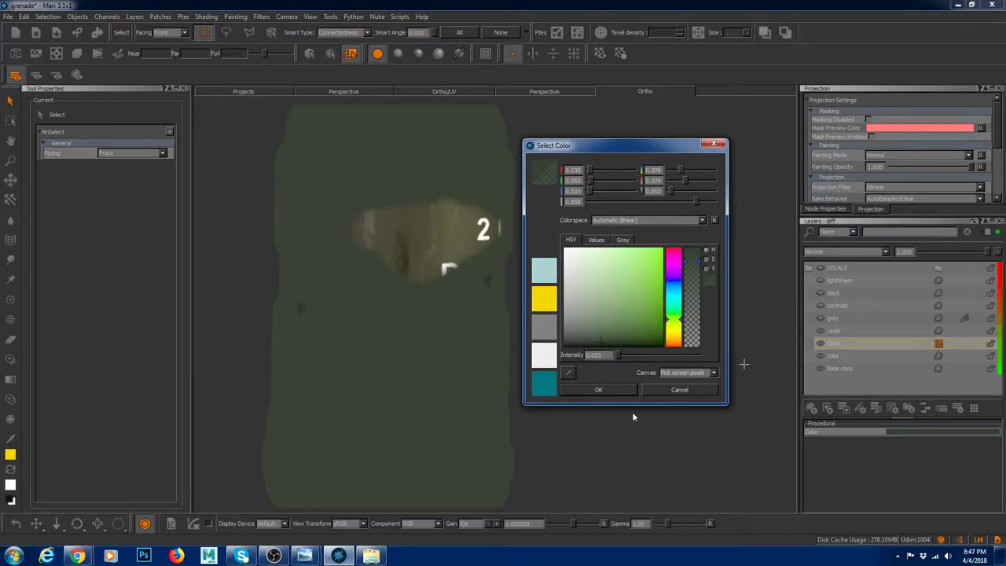
{"action": "left_click", "coordinate": [625, 392]}
Check the adjusted green on the whole grenade under basic lighting, and return to flat shading
{"action": "scroll", "coordinate": [571, 316], "scroll_direction": "down", "scroll_amount": 3}
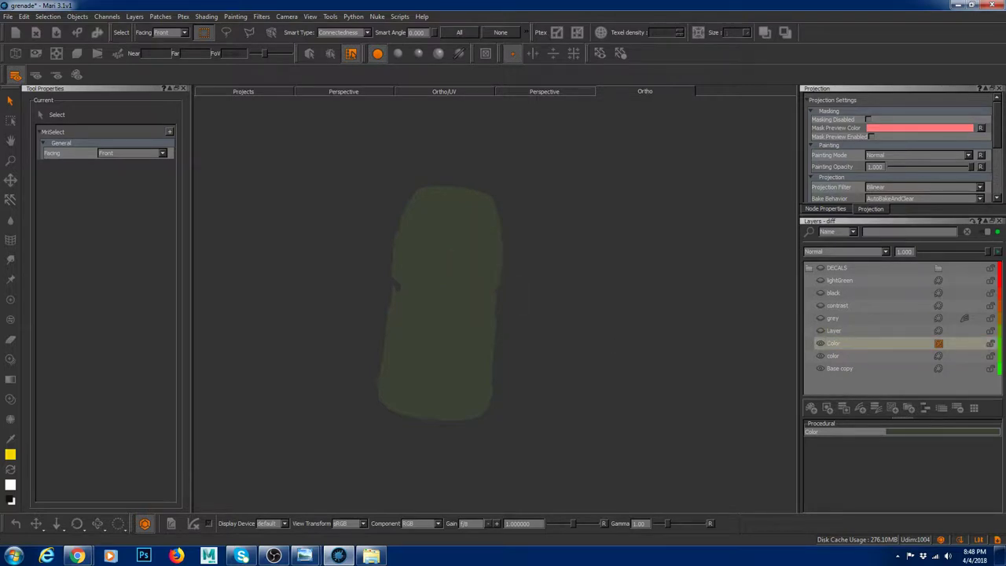
{"action": "left_click", "coordinate": [398, 52]}
{"action": "scroll", "coordinate": [595, 330], "scroll_direction": "up", "scroll_amount": 3}
{"action": "left_click_drag", "start_coordinate": [596, 331], "coordinate": [580, 312], "text": "alt"}
{"action": "left_click", "coordinate": [379, 54]}
{"action": "left_click_drag", "start_coordinate": [530, 270], "coordinate": [503, 250], "text": "alt"}
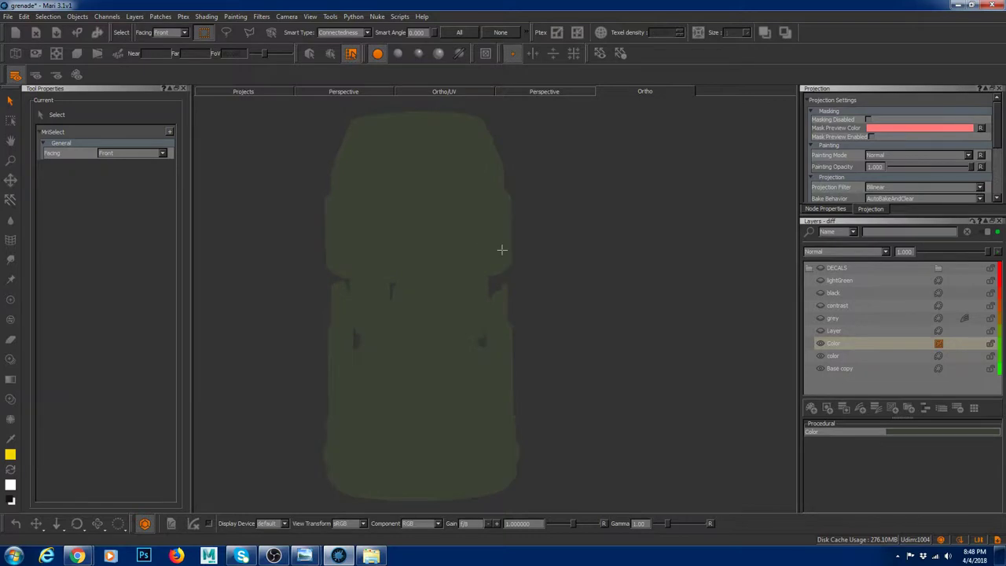
Delete the Color procedural and the paint layer named Layer above it, leaving the original color layer
{"action": "left_click", "coordinate": [823, 343]}
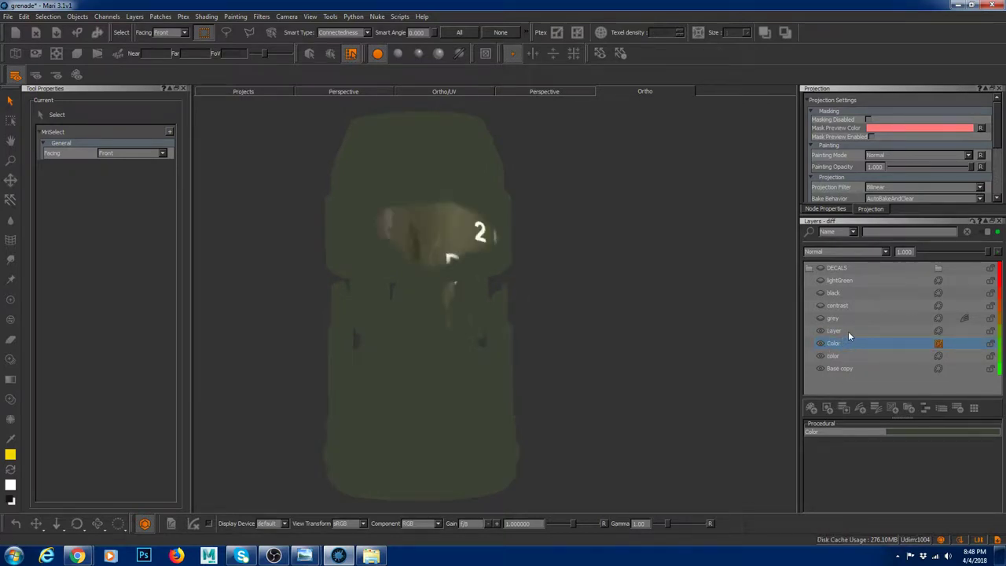
{"action": "left_click", "coordinate": [848, 331], "text": "ctrl"}
{"action": "key", "text": "Delete"}
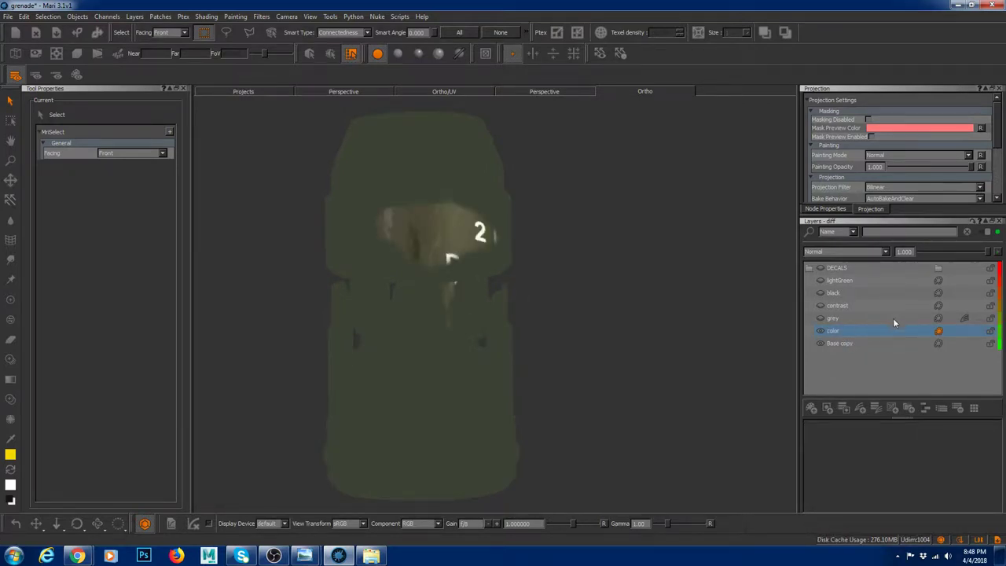
{"action": "left_click", "coordinate": [820, 345]}
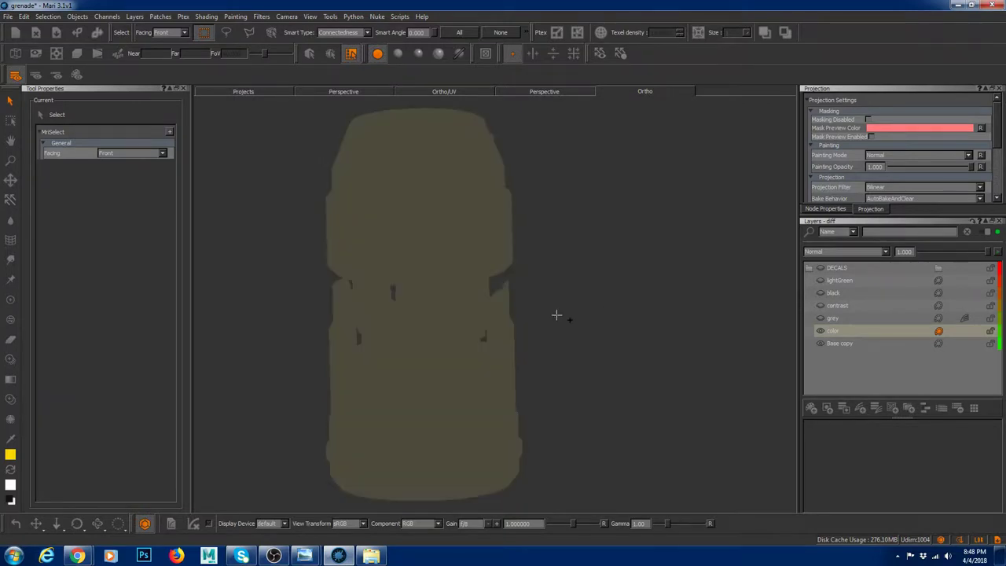
Overlay the wireframe on the grenade while showing its original olive color layer
{"action": "middle_click_drag", "start_coordinate": [506, 252], "coordinate": [512, 308], "text": "alt"}
{"action": "right_click_drag", "start_coordinate": [512, 308], "coordinate": [553, 321], "text": "alt"}
{"action": "key", "text": "w"}
{"action": "key", "text": "w"}
{"action": "key", "text": "w"}
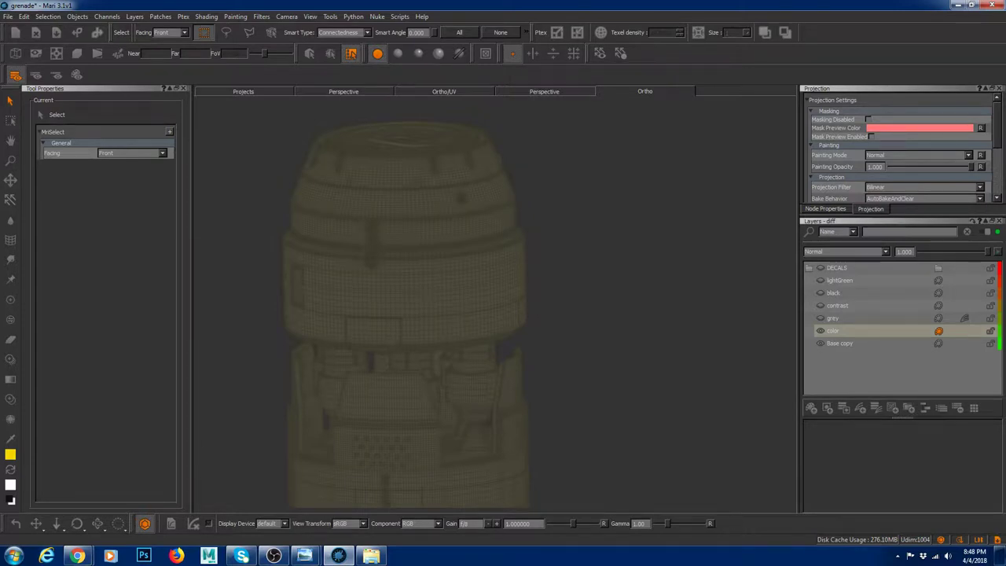
Toggle the color layer's visibility off and on, and examine the dark section at the grenade's base
{"action": "left_click", "coordinate": [821, 331]}
{"action": "left_click", "coordinate": [820, 330]}
{"action": "right_click_drag", "start_coordinate": [710, 331], "coordinate": [509, 371], "text": "alt"}
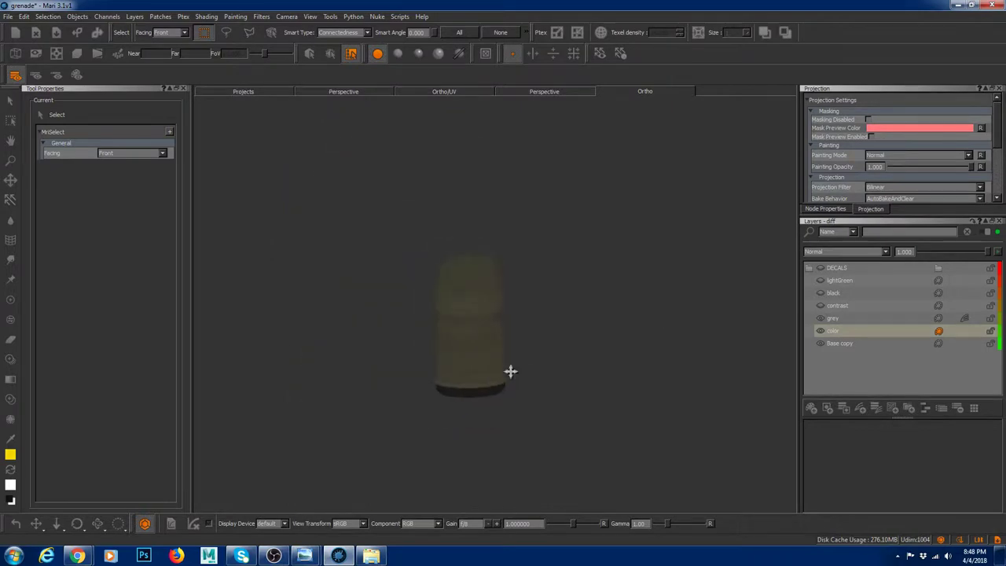
{"action": "middle_click_drag", "start_coordinate": [510, 371], "coordinate": [504, 247], "text": "alt"}
{"action": "right_click_drag", "start_coordinate": [504, 247], "coordinate": [467, 377], "text": "alt"}
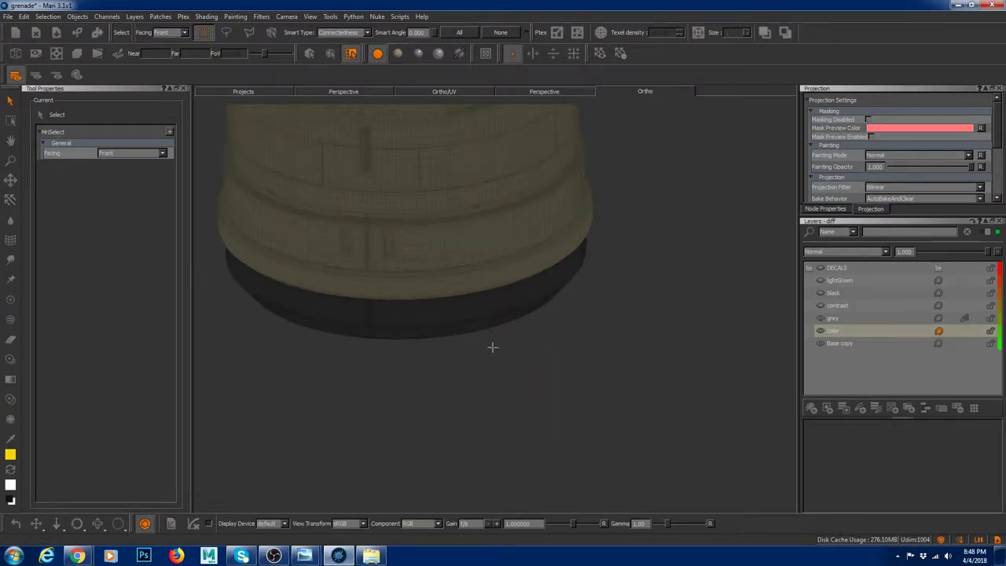
{"action": "right_click_drag", "start_coordinate": [493, 343], "coordinate": [472, 333], "text": "alt"}
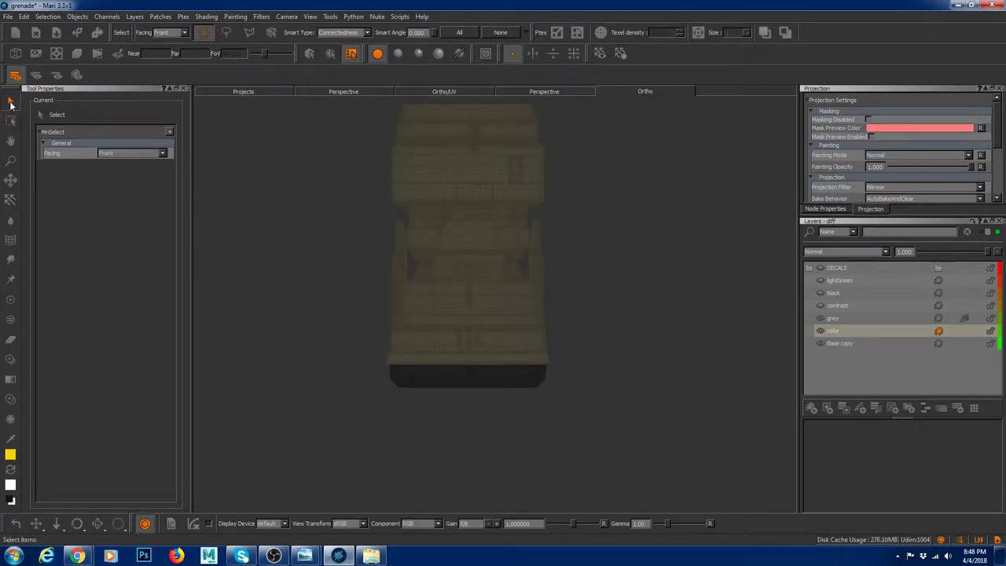
Select the dark base section's faces with a marquee, and enlarge the projection settings to show the Projection and Project On options
{"action": "left_click_drag", "start_coordinate": [637, 424], "coordinate": [347, 367]}
{"action": "right_click_drag", "start_coordinate": [433, 377], "coordinate": [464, 385], "text": "alt"}
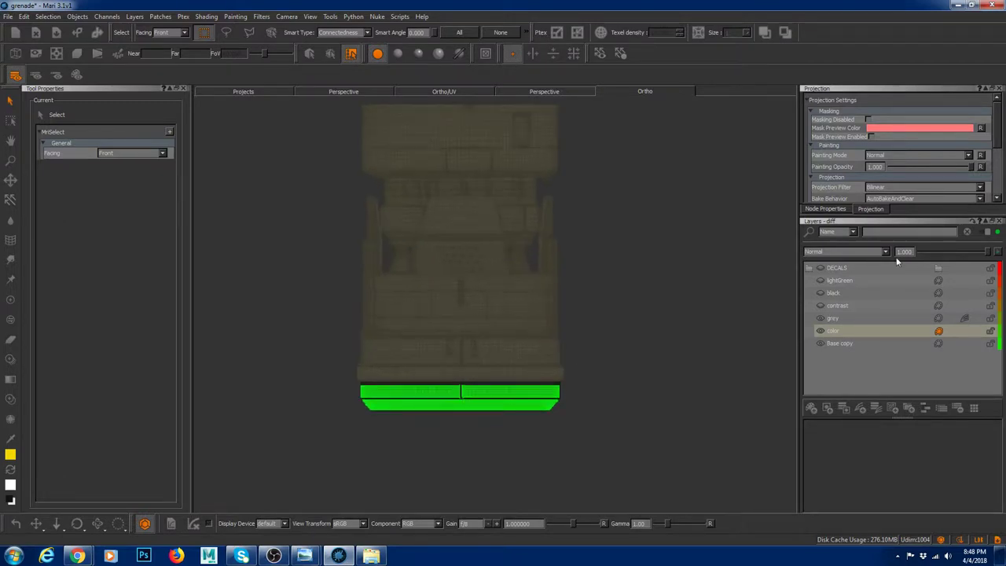
{"action": "left_click", "coordinate": [901, 200]}
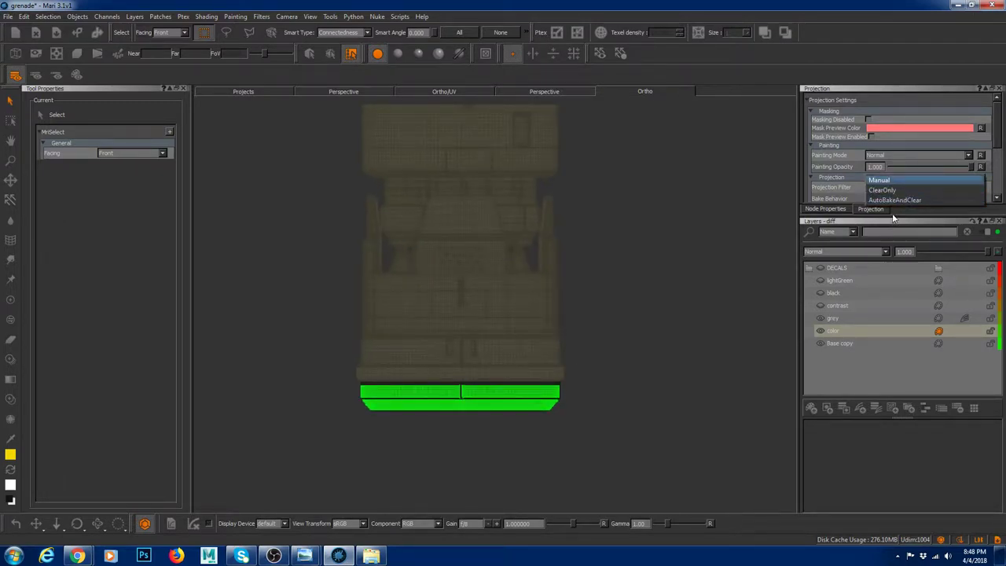
{"action": "left_click", "coordinate": [892, 215]}
{"action": "left_click_drag", "start_coordinate": [892, 216], "coordinate": [894, 285]}
{"action": "left_click", "coordinate": [884, 210]}
{"action": "left_click", "coordinate": [882, 212]}
Try the Paint tool over the selected base section, return to the Select tool and clear the face selection
{"action": "left_click", "coordinate": [11, 300]}
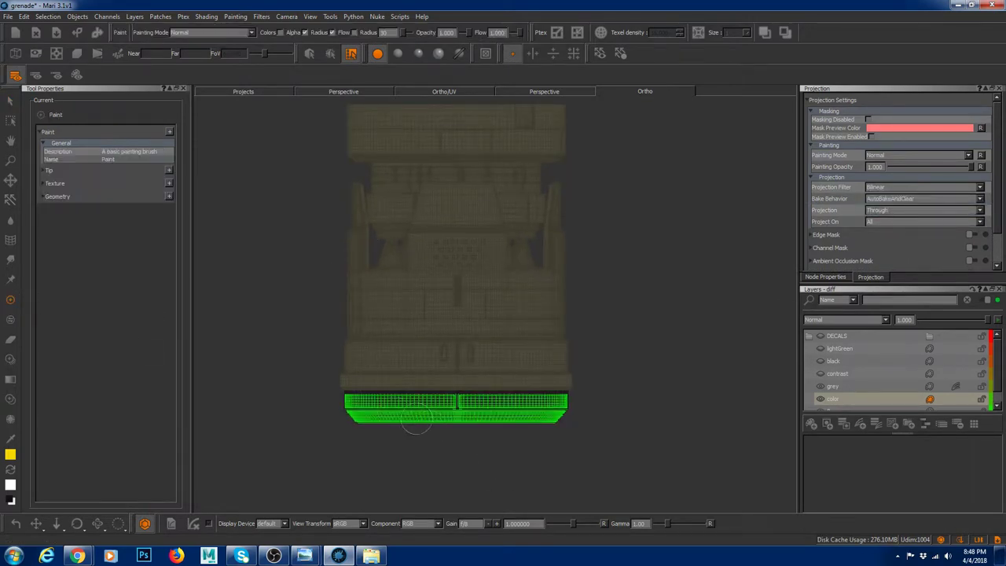
{"action": "key", "text": "s"}
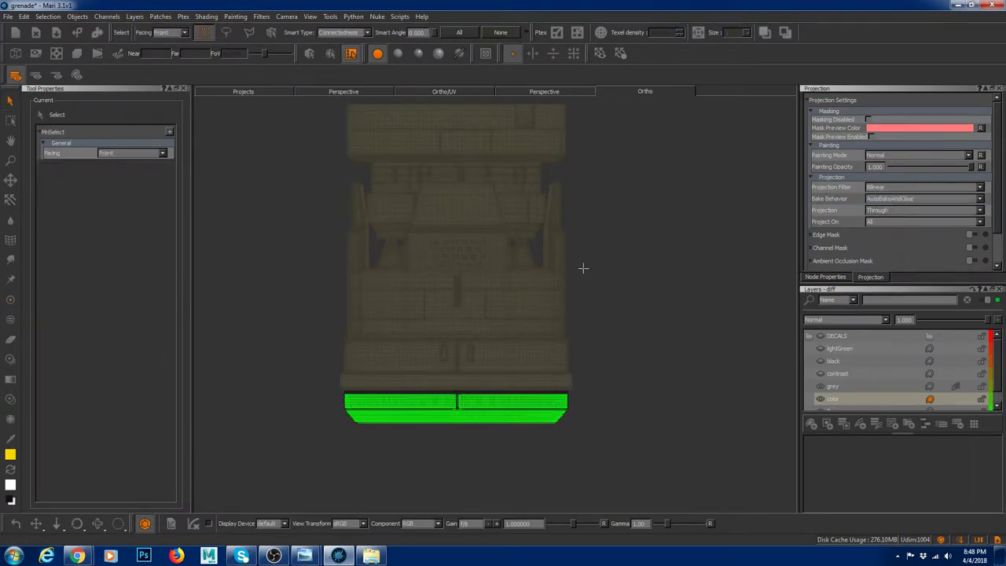
{"action": "left_click", "coordinate": [619, 333]}
{"action": "left_click_drag", "start_coordinate": [487, 330], "coordinate": [474, 307], "text": "alt"}
{"action": "right_click_drag", "start_coordinate": [474, 308], "coordinate": [437, 314], "text": "alt"}
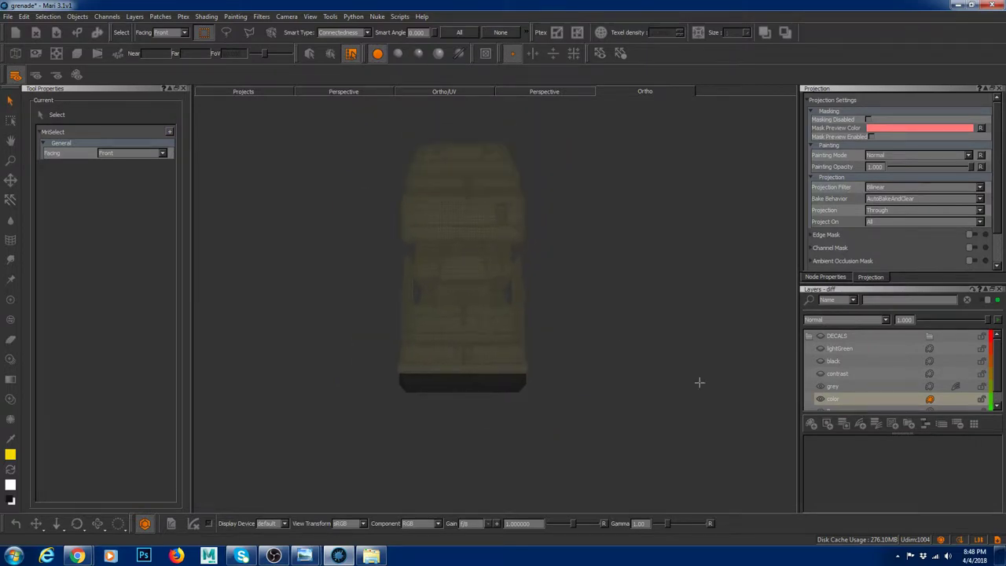
Select the contrast layer and make its darker bands visible on the grenade in flat shading
{"action": "left_click", "coordinate": [841, 374]}
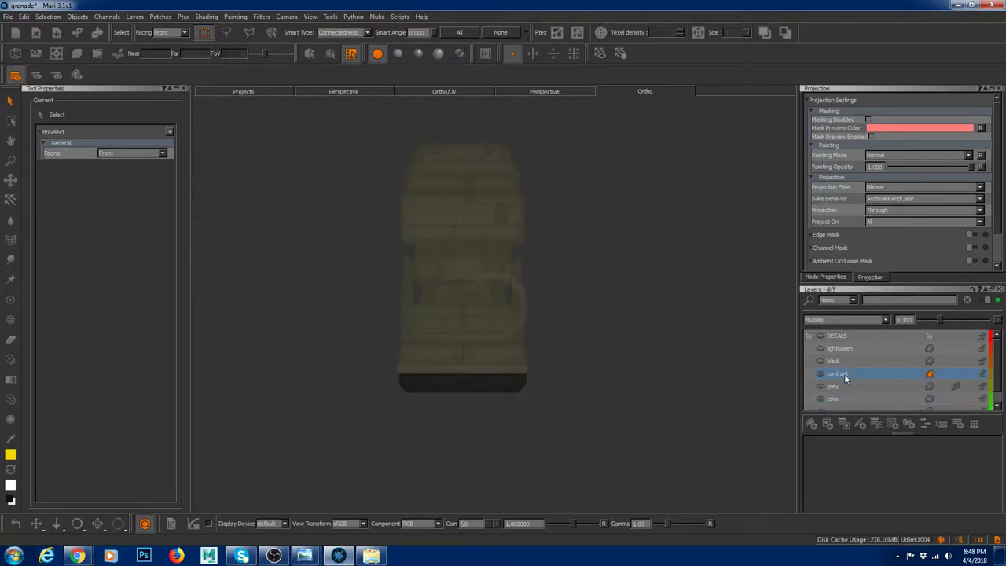
{"action": "right_click_drag", "start_coordinate": [472, 254], "coordinate": [497, 279], "text": "alt"}
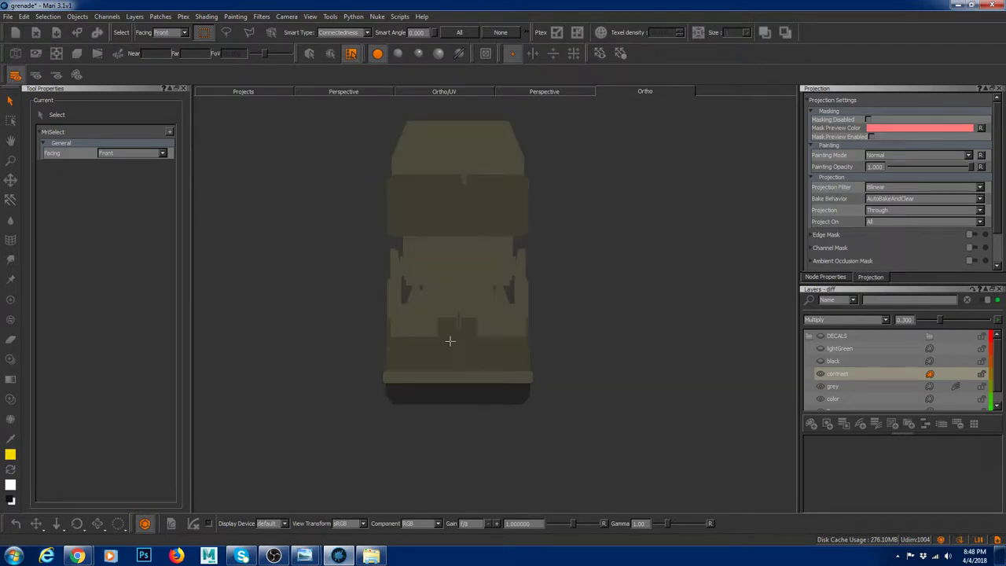
{"action": "right_click_drag", "start_coordinate": [451, 342], "coordinate": [458, 360], "text": "alt"}
{"action": "left_click_drag", "start_coordinate": [458, 359], "coordinate": [360, 371], "text": "alt"}
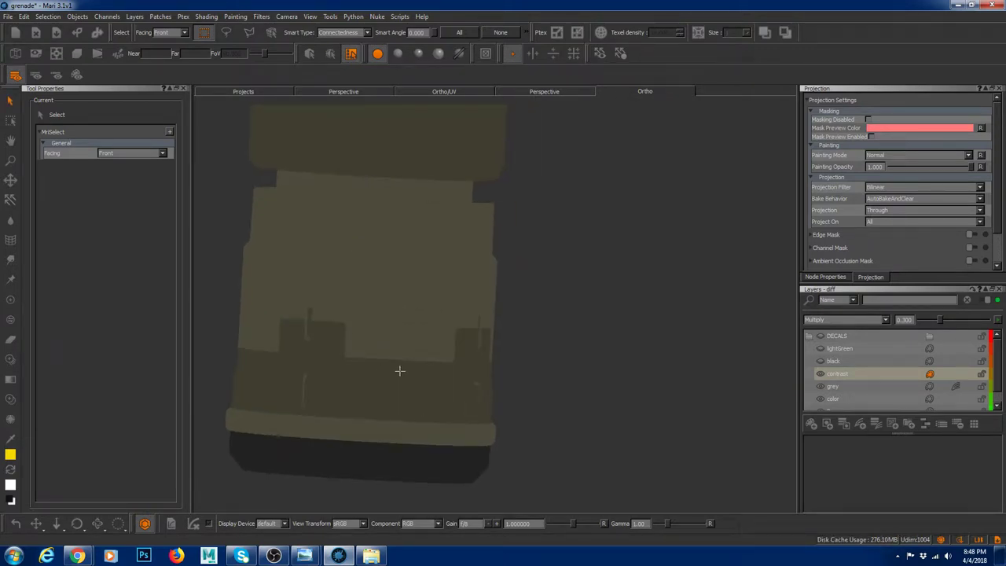
Smart-select by Connectedness the separate panels of the grenade's lower darker band, together with the base section
{"action": "left_click", "coordinate": [275, 36]}
{"action": "left_click", "coordinate": [324, 347]}
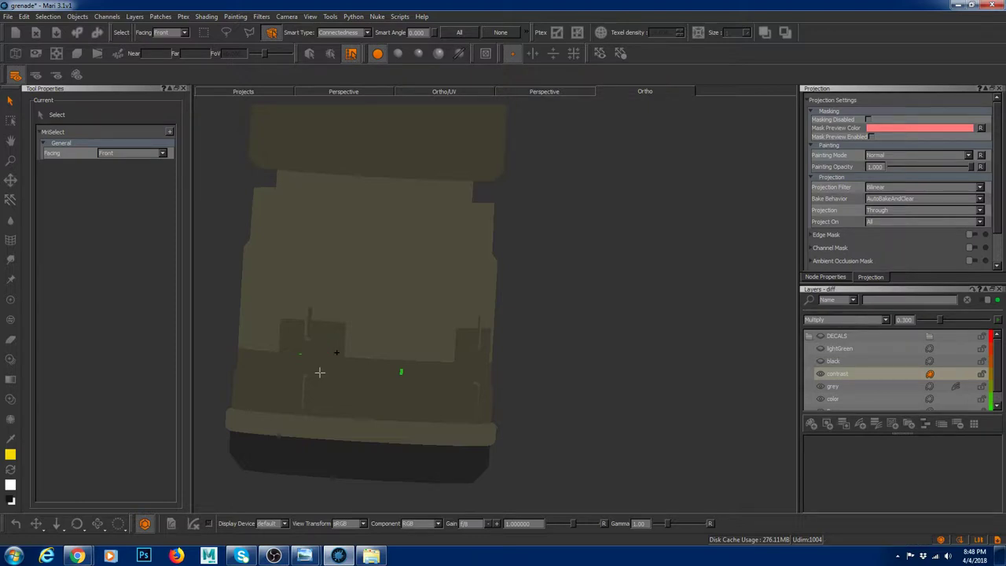
{"action": "left_click", "coordinate": [338, 349], "text": "shift"}
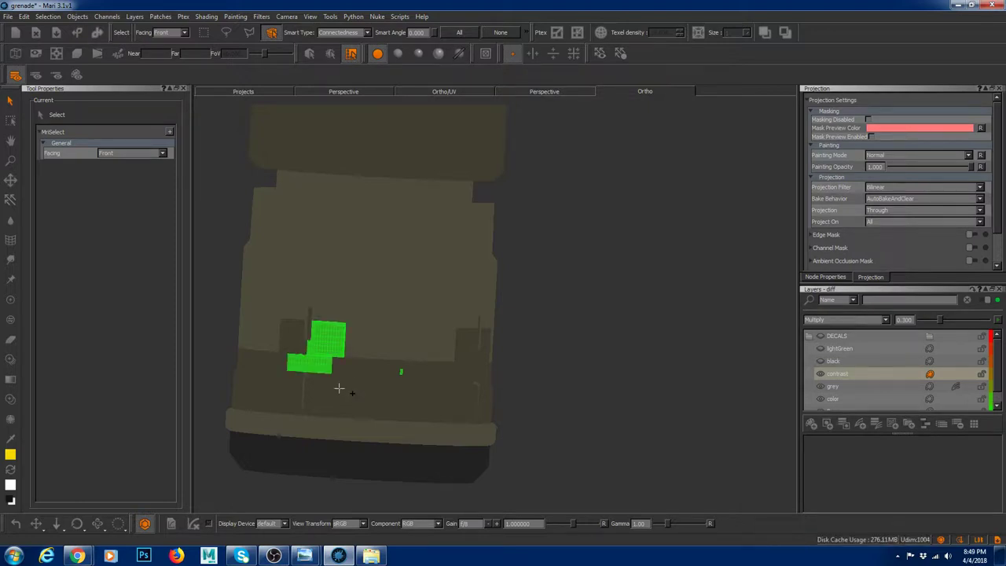
{"action": "left_click", "coordinate": [339, 389], "text": "shift"}
{"action": "left_click", "coordinate": [302, 348], "text": "shift"}
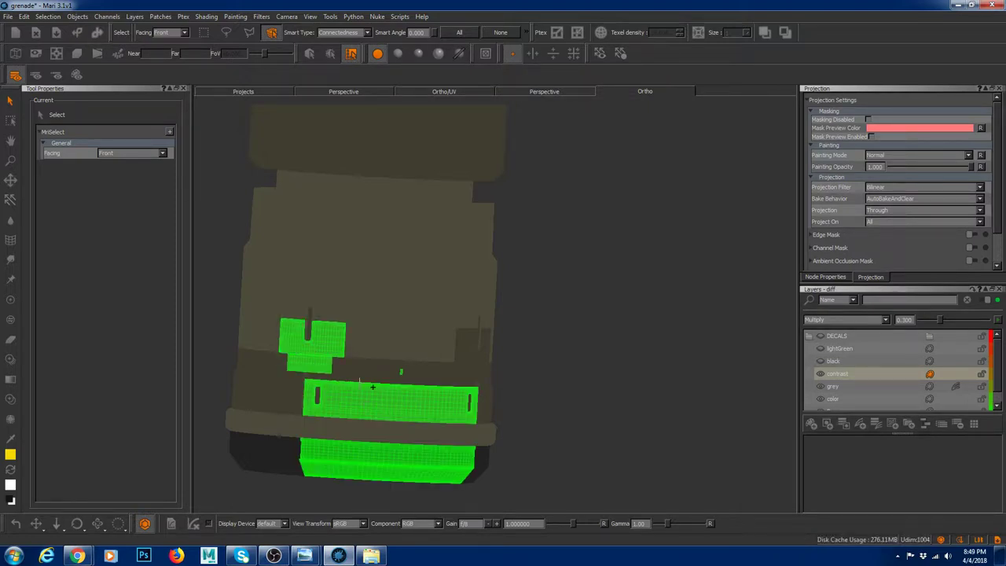
{"action": "left_click", "coordinate": [372, 375], "text": "shift"}
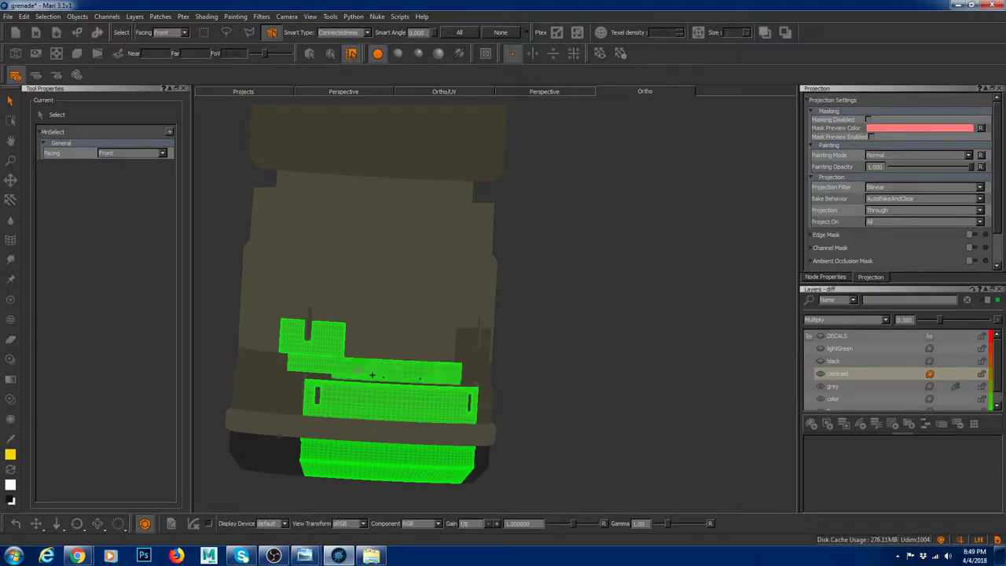
{"action": "left_click", "coordinate": [283, 389], "text": "shift"}
{"action": "left_click", "coordinate": [472, 374], "text": "shift"}
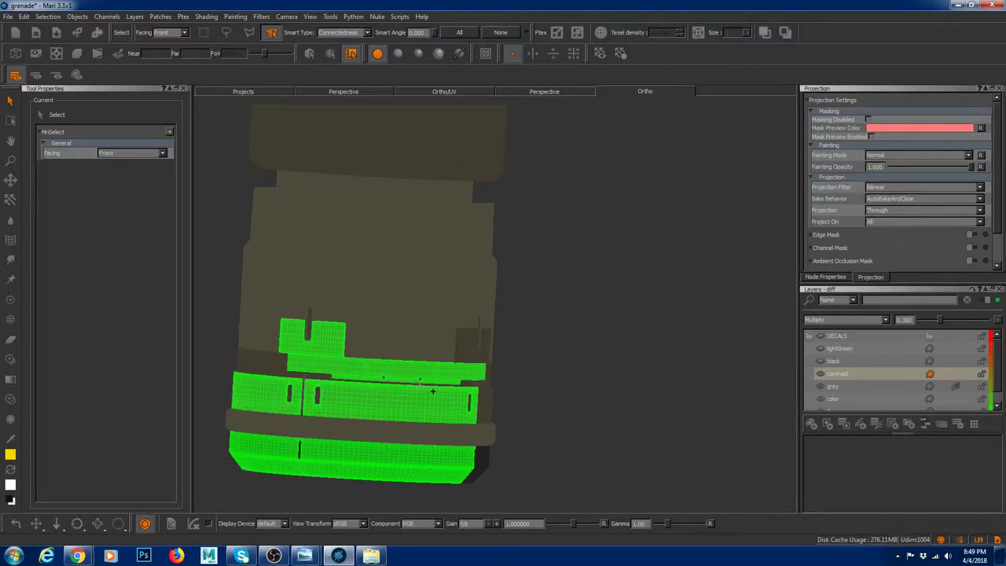
{"action": "left_click", "coordinate": [453, 392], "text": "shift"}
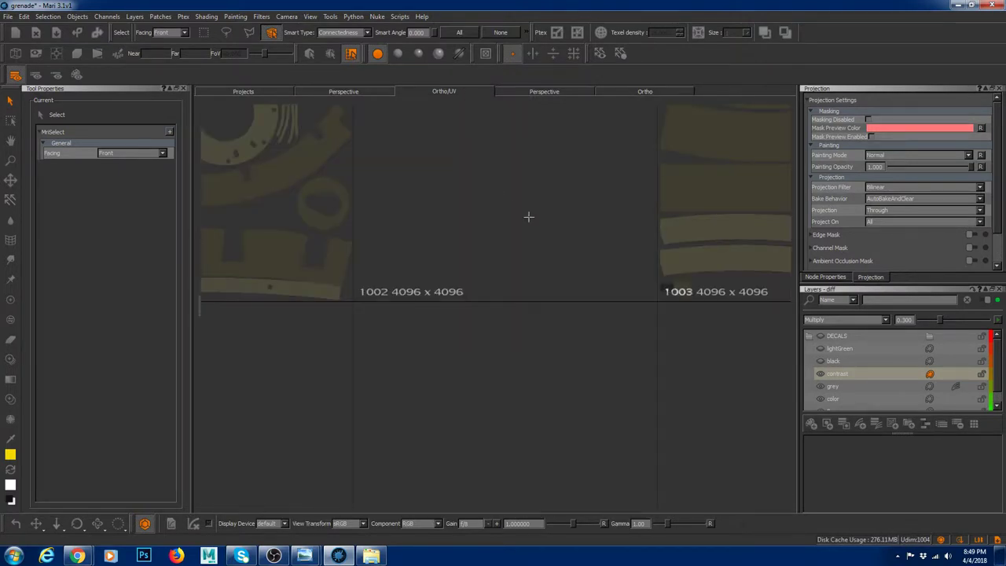
Examine the contrast layer on UV tiles 1002 and 1003, return to the Ortho view and clear the selection
{"action": "right_click_drag", "start_coordinate": [529, 217], "coordinate": [464, 238], "text": "alt"}
{"action": "middle_click_drag", "start_coordinate": [554, 220], "coordinate": [416, 270], "text": "alt"}
{"action": "right_click_drag", "start_coordinate": [416, 269], "coordinate": [462, 236], "text": "alt"}
{"action": "left_click_drag", "start_coordinate": [462, 219], "coordinate": [462, 287], "text": "shift"}
{"action": "left_click", "coordinate": [656, 90]}
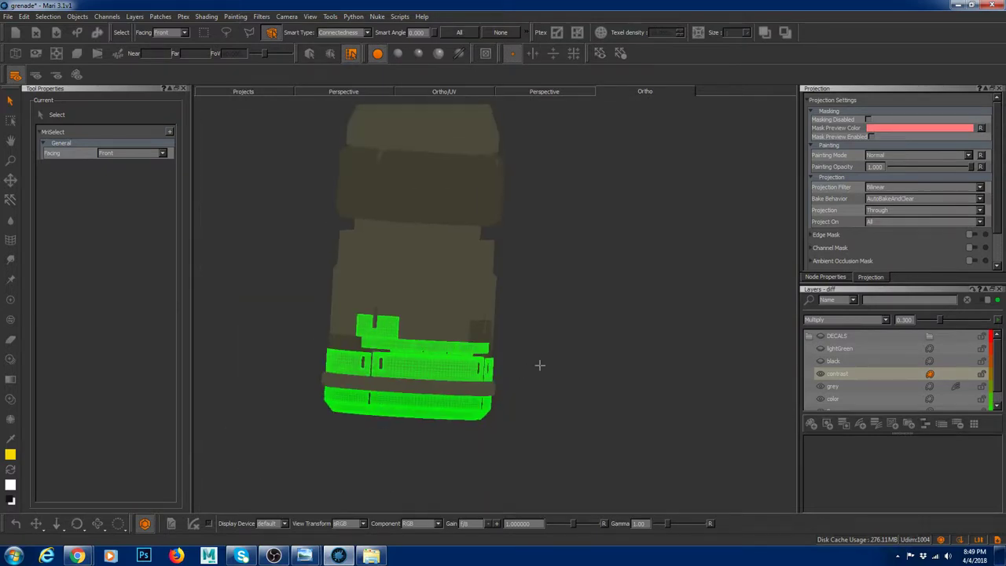
{"action": "left_click", "coordinate": [552, 290]}
{"action": "left_click_drag", "start_coordinate": [553, 290], "coordinate": [553, 305], "text": "alt"}
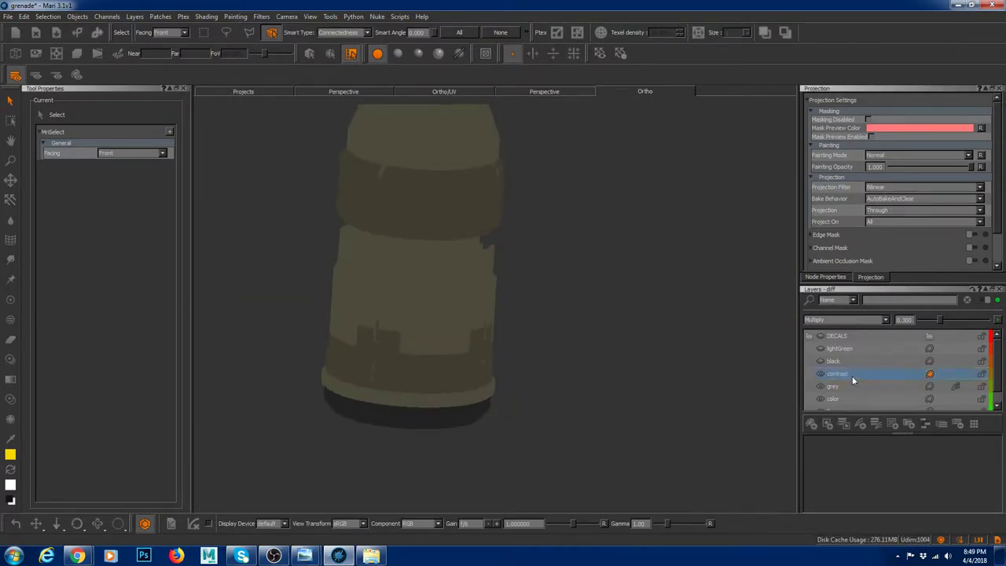
Raise the contrast layer's opacity to 1.000 and examine its painted areas around the grenade
{"action": "left_click_drag", "start_coordinate": [942, 320], "coordinate": [1002, 320]}
{"action": "mouse_move", "coordinate": [450, 322]}
{"action": "left_mouse_down", "text": "alt"}
{"action": "mouse_move", "coordinate": [427, 340]}
{"action": "mouse_move", "coordinate": [433, 321]}
{"action": "left_mouse_up", "text": "alt"}
{"action": "left_click_drag", "start_coordinate": [446, 183], "coordinate": [437, 209], "text": "alt"}
{"action": "left_click_drag", "start_coordinate": [433, 288], "coordinate": [478, 410], "text": "alt"}
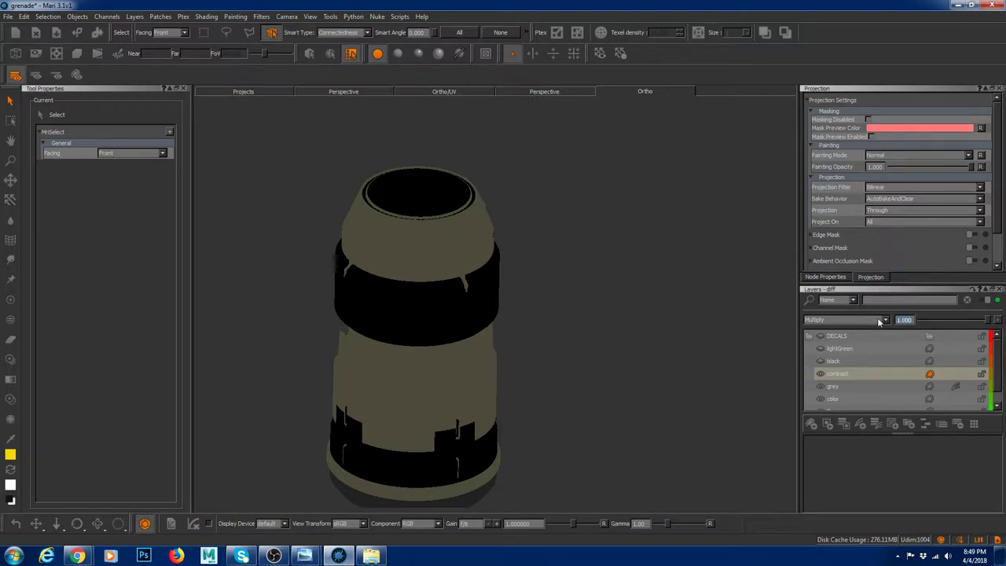
Set the contrast layer's opacity to 0.3 and view the grenade with basic lighting
{"action": "type", "text": "0.3"}
{"action": "key", "text": "Return"}
{"action": "left_click_drag", "start_coordinate": [589, 350], "coordinate": [615, 299], "text": "alt"}
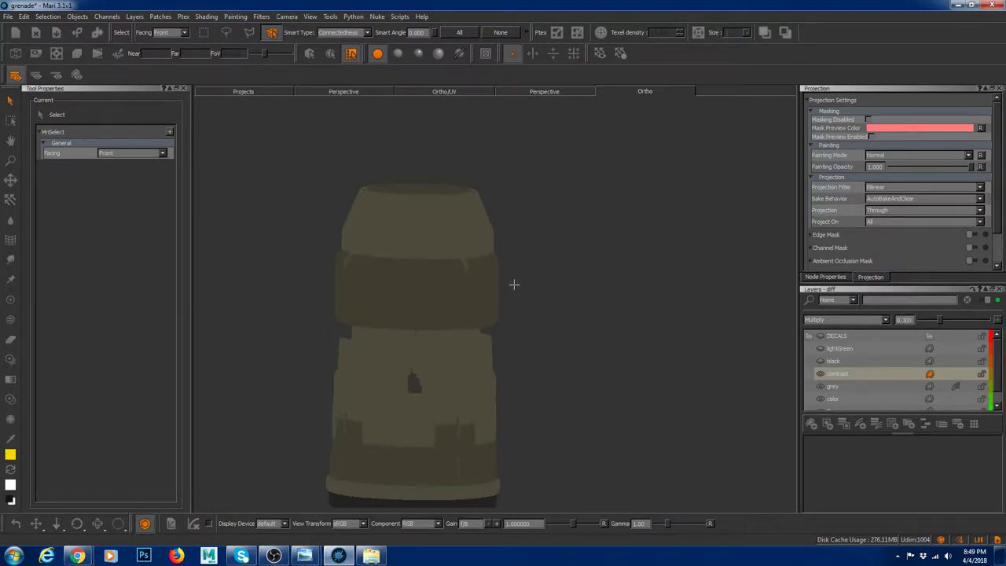
{"action": "left_click_drag", "start_coordinate": [514, 286], "coordinate": [533, 416], "text": "alt"}
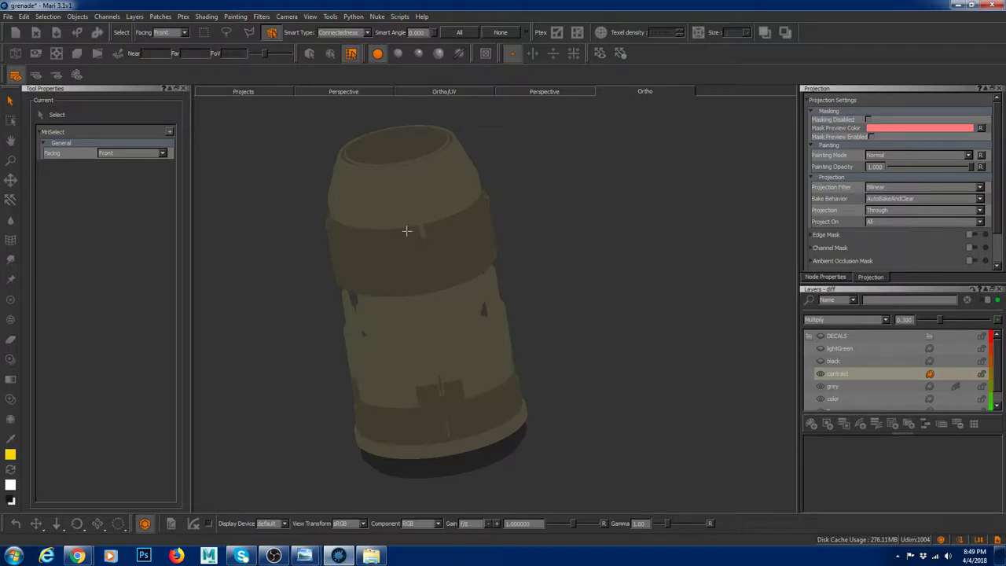
{"action": "left_click", "coordinate": [400, 53]}
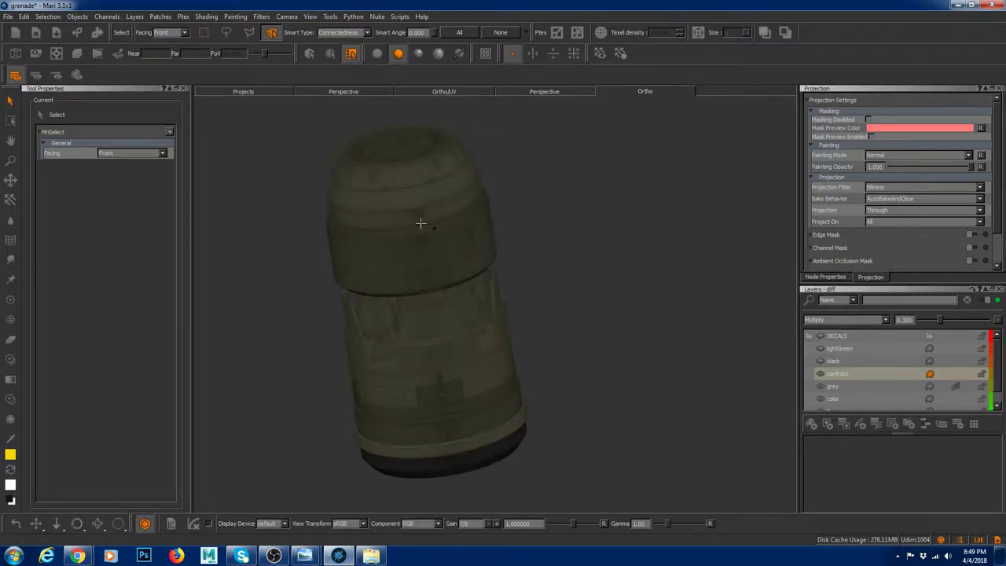
Switch the grenade to flat lighting and examine the contrast layer's painted areas up close around the body
{"action": "left_click", "coordinate": [377, 55]}
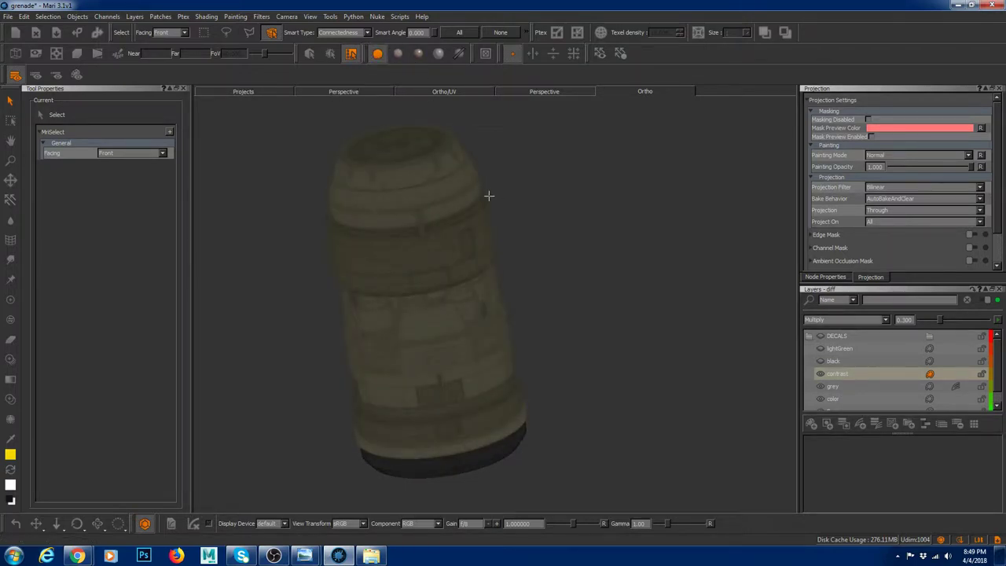
{"action": "left_click_drag", "start_coordinate": [451, 234], "coordinate": [393, 213], "text": "alt"}
{"action": "right_click_drag", "start_coordinate": [393, 212], "coordinate": [410, 227], "text": "alt"}
{"action": "middle_click_drag", "start_coordinate": [410, 226], "coordinate": [449, 170], "text": "alt"}
{"action": "left_click_drag", "start_coordinate": [448, 171], "coordinate": [405, 227], "text": "alt"}
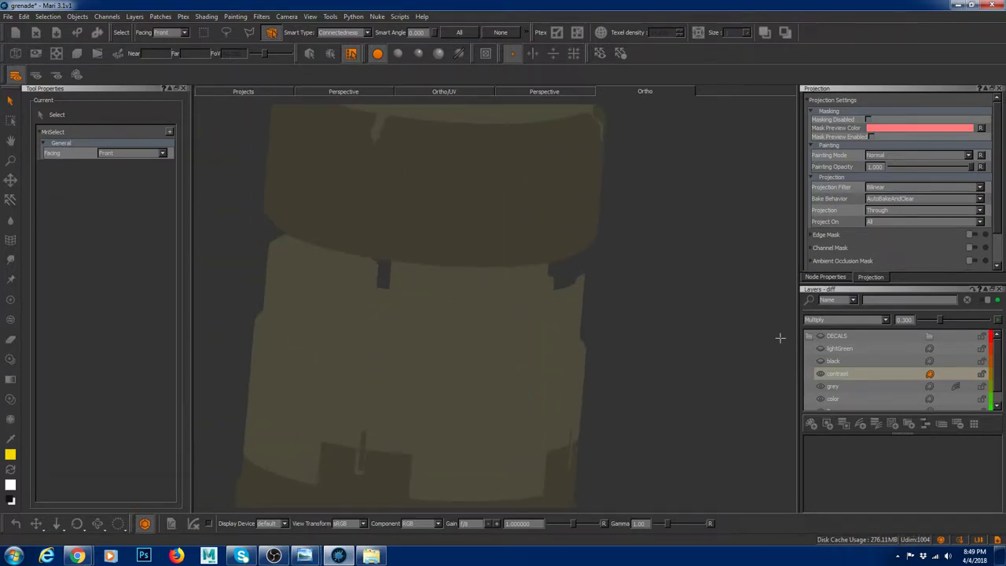
Show the black layer and examine the dark blocks it adds on the grenade's upper band
{"action": "left_click", "coordinate": [827, 373]}
{"action": "right_click_drag", "start_coordinate": [591, 281], "coordinate": [497, 285], "text": "alt"}
{"action": "left_click_drag", "start_coordinate": [488, 291], "coordinate": [517, 294], "text": "alt"}
{"action": "key", "text": "f"}
{"action": "left_click_drag", "start_coordinate": [517, 294], "coordinate": [443, 274], "text": "alt"}
{"action": "scroll", "coordinate": [438, 330], "scroll_direction": "down", "scroll_amount": 5}
{"action": "left_click_drag", "start_coordinate": [438, 330], "coordinate": [504, 297], "text": "alt"}
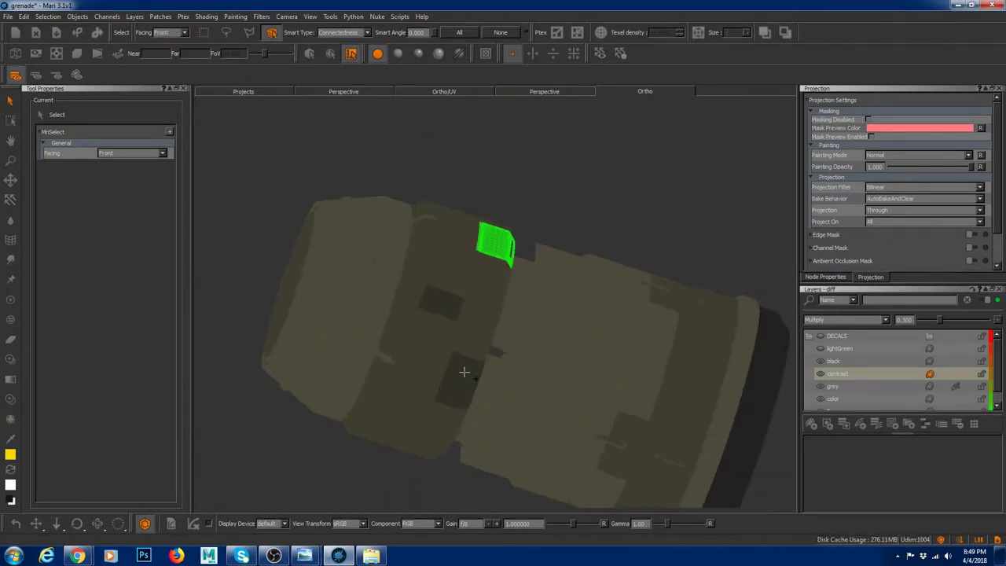
Add another dark block of the upper band to the smart selection, and clear the selection
{"action": "mouse_move", "coordinate": [462, 376]}
{"action": "middle_mouse_down"}
{"action": "mouse_move", "coordinate": [417, 389]}
{"action": "mouse_move", "coordinate": [479, 315]}
{"action": "mouse_move", "coordinate": [445, 411]}
{"action": "mouse_move", "coordinate": [452, 379]}
{"action": "middle_mouse_up"}
{"action": "left_click", "coordinate": [440, 428], "text": "shift"}
{"action": "middle_click_drag", "start_coordinate": [439, 428], "coordinate": [584, 277]}
{"action": "left_click", "coordinate": [585, 118]}
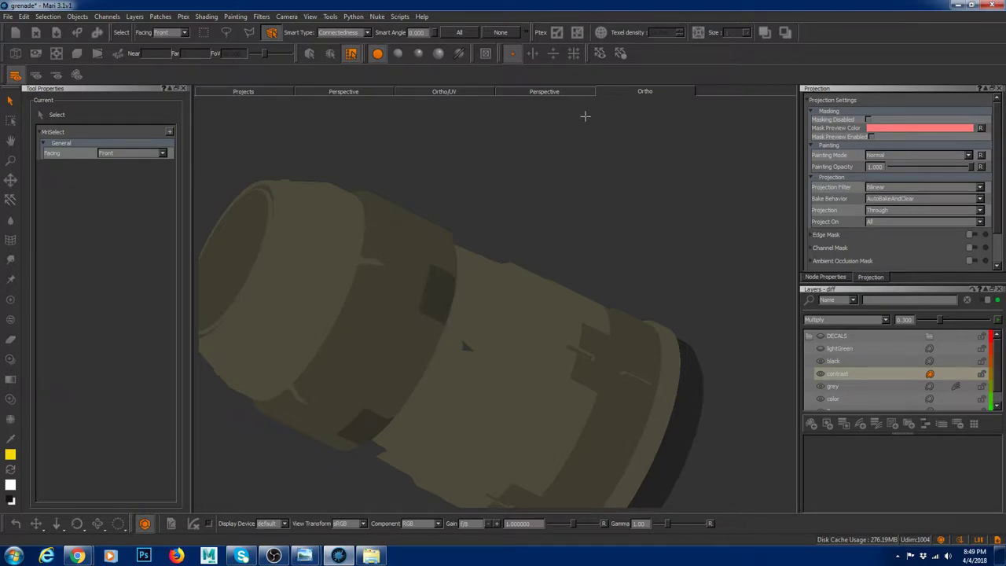
Show the lightGreen layer and examine its colored areas on the grenade's top cap
{"action": "right_click_drag", "start_coordinate": [646, 263], "coordinate": [559, 239], "text": "alt"}
{"action": "left_click_drag", "start_coordinate": [559, 239], "coordinate": [551, 235], "text": "alt"}
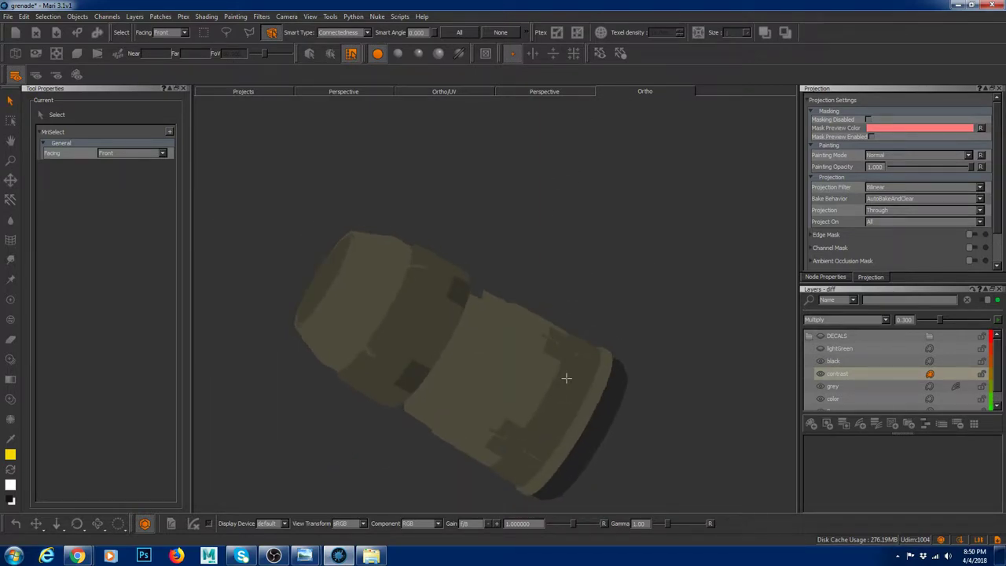
{"action": "middle_click_drag", "start_coordinate": [566, 366], "coordinate": [502, 283]}
{"action": "middle_click_drag", "start_coordinate": [452, 306], "coordinate": [467, 259]}
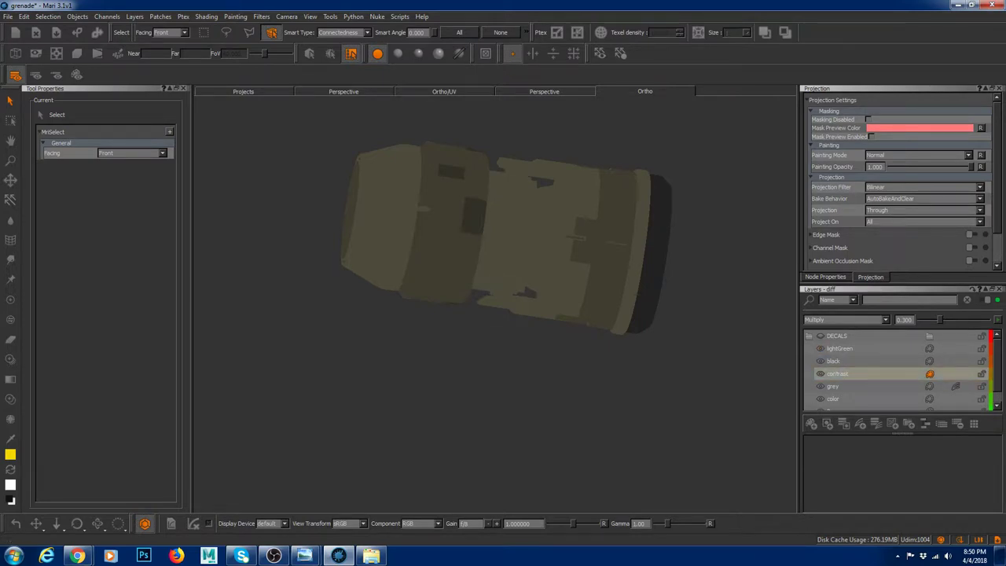
{"action": "middle_click_drag", "start_coordinate": [463, 310], "coordinate": [533, 240]}
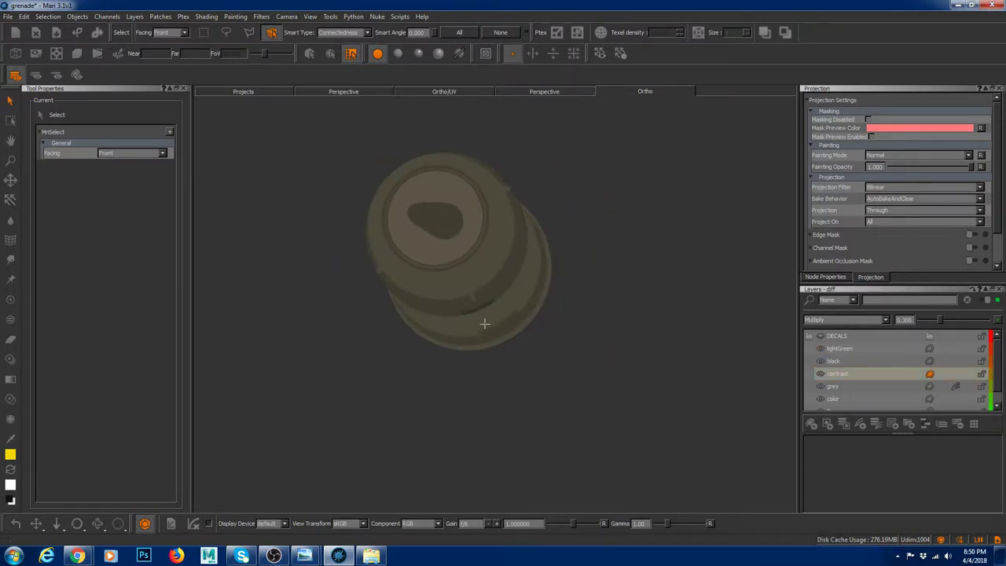
{"action": "left_click_drag", "start_coordinate": [485, 324], "coordinate": [495, 256], "text": "alt"}
{"action": "right_click_drag", "start_coordinate": [496, 322], "coordinate": [572, 354], "text": "alt"}
{"action": "middle_click_drag", "start_coordinate": [511, 236], "coordinate": [554, 397], "text": "alt"}
{"action": "right_click_drag", "start_coordinate": [548, 391], "coordinate": [629, 393], "text": "alt"}
{"action": "left_click_drag", "start_coordinate": [479, 291], "coordinate": [495, 347], "text": "alt"}
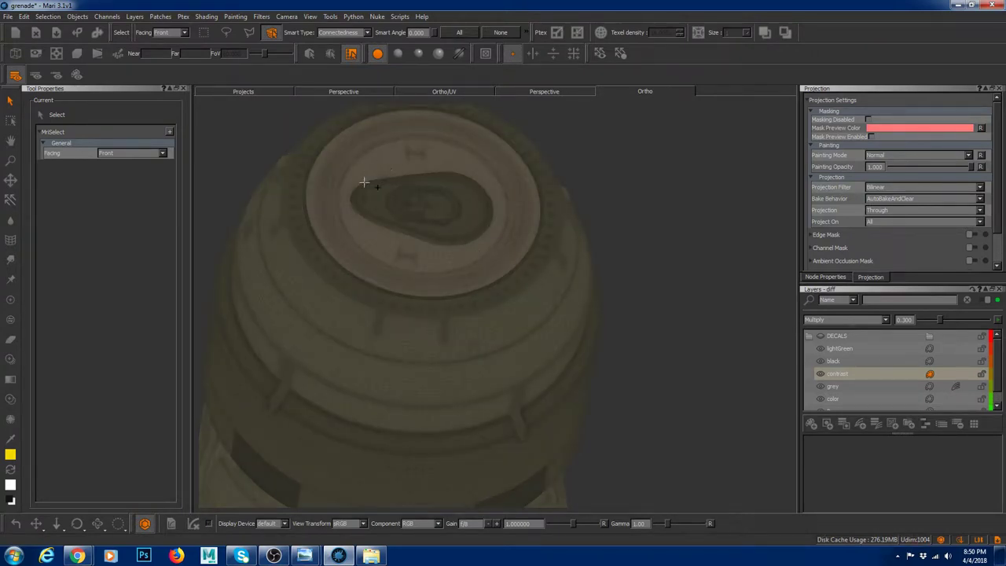
Expand the DECALS group and show its orange decals on the grenade's stripe and cap rim
{"action": "key", "text": "w"}
{"action": "left_click", "coordinate": [810, 337]}
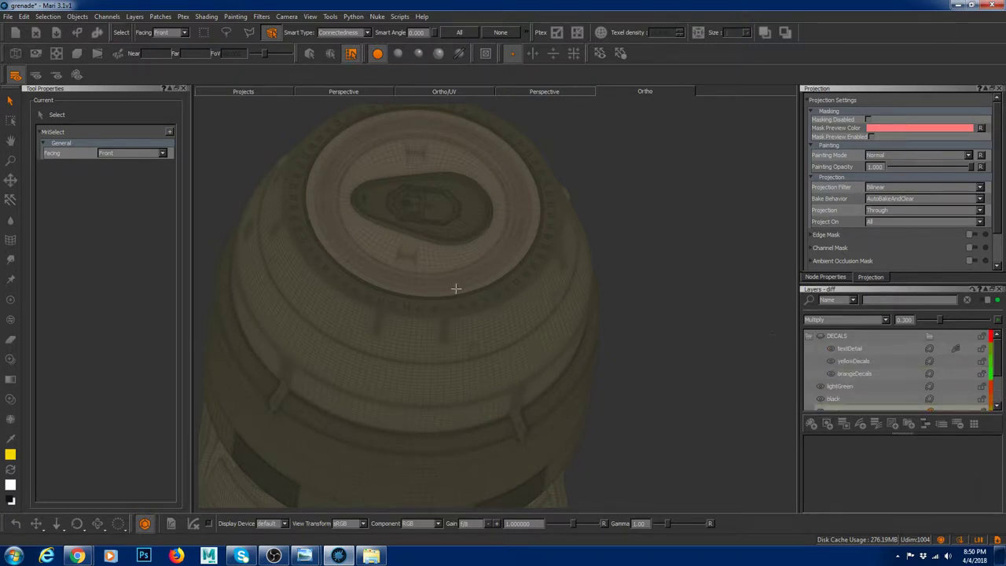
{"action": "scroll", "coordinate": [581, 325], "scroll_direction": "down", "scroll_amount": 3}
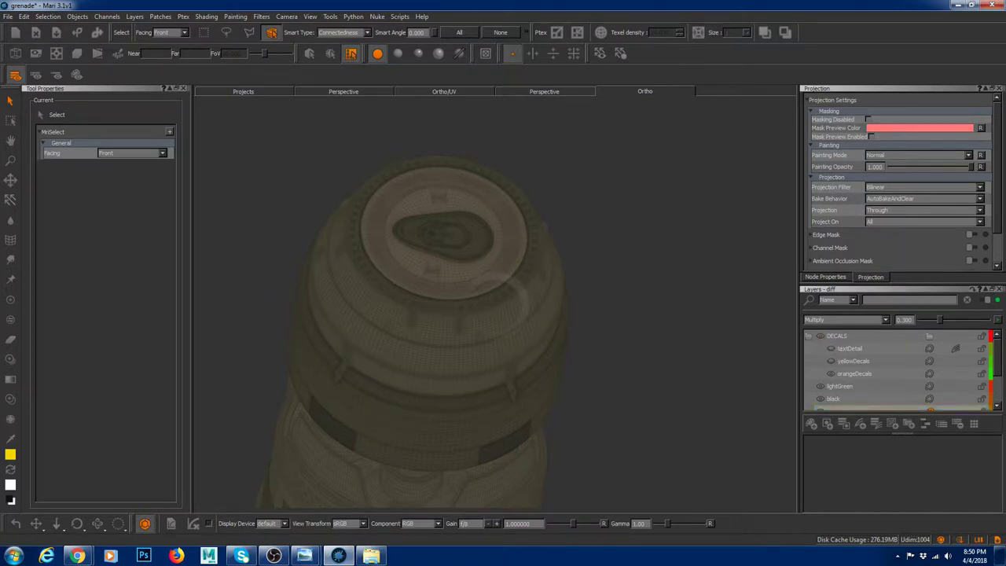
{"action": "left_click_drag", "start_coordinate": [703, 334], "coordinate": [682, 380], "text": "alt"}
{"action": "middle_click_drag", "start_coordinate": [682, 379], "coordinate": [616, 318], "text": "alt"}
{"action": "right_click_drag", "start_coordinate": [617, 318], "coordinate": [591, 312], "text": "alt"}
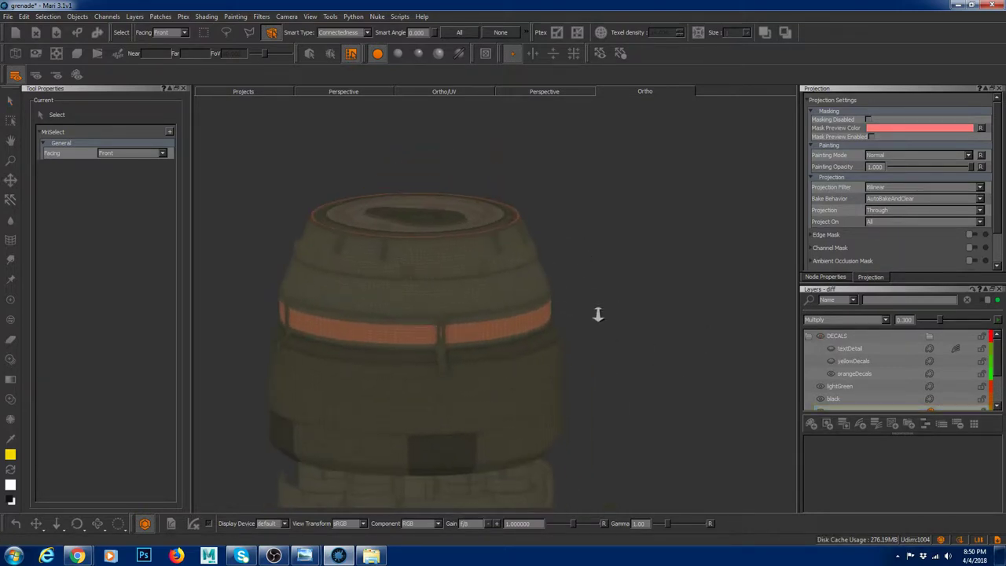
Place the reference grenade photo beside the model with Paint Through to compare the orange stripe, and return to Select
{"action": "key", "text": "t"}
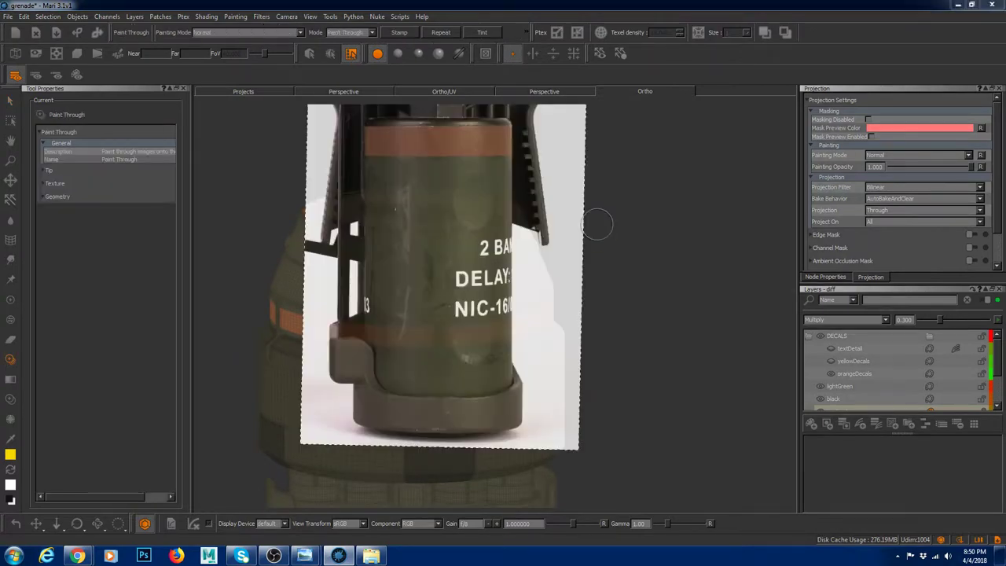
{"action": "left_click_drag", "start_coordinate": [440, 160], "coordinate": [624, 300]}
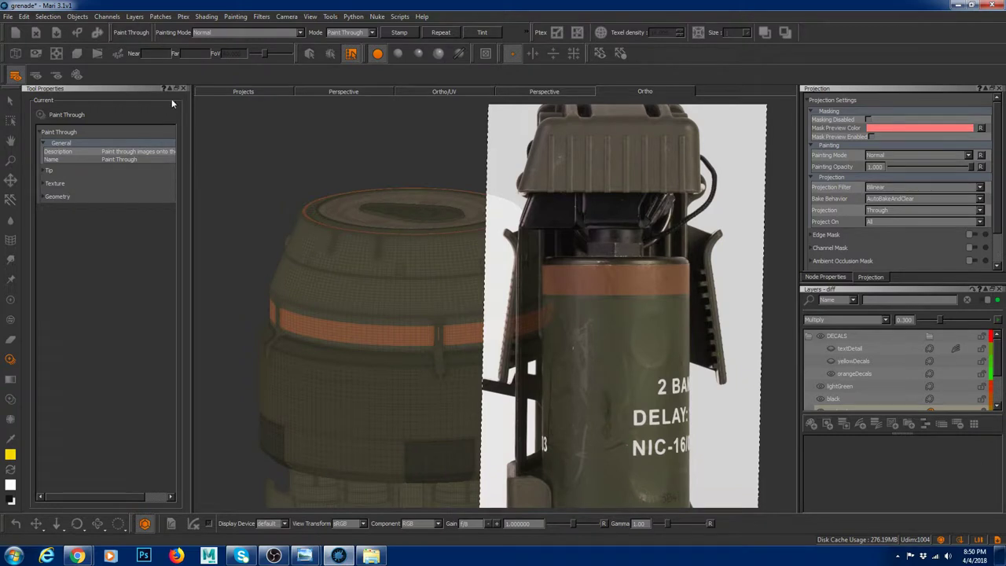
{"action": "left_click", "coordinate": [10, 99]}
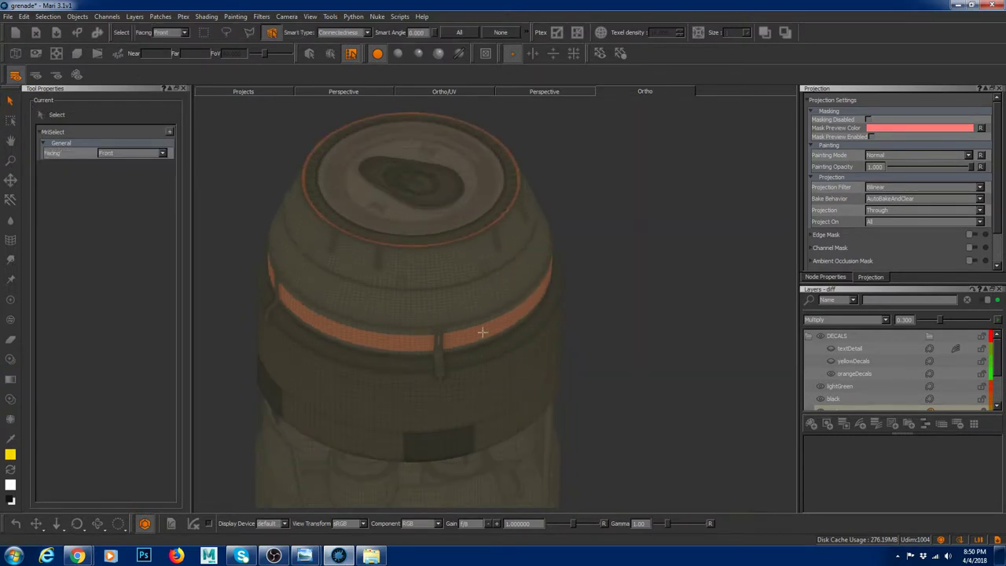
Show the yellowDecals layer and inspect the small yellow plates on the lower body
{"action": "left_click", "coordinate": [831, 362]}
{"action": "scroll", "coordinate": [487, 366], "scroll_direction": "down", "scroll_amount": 5}
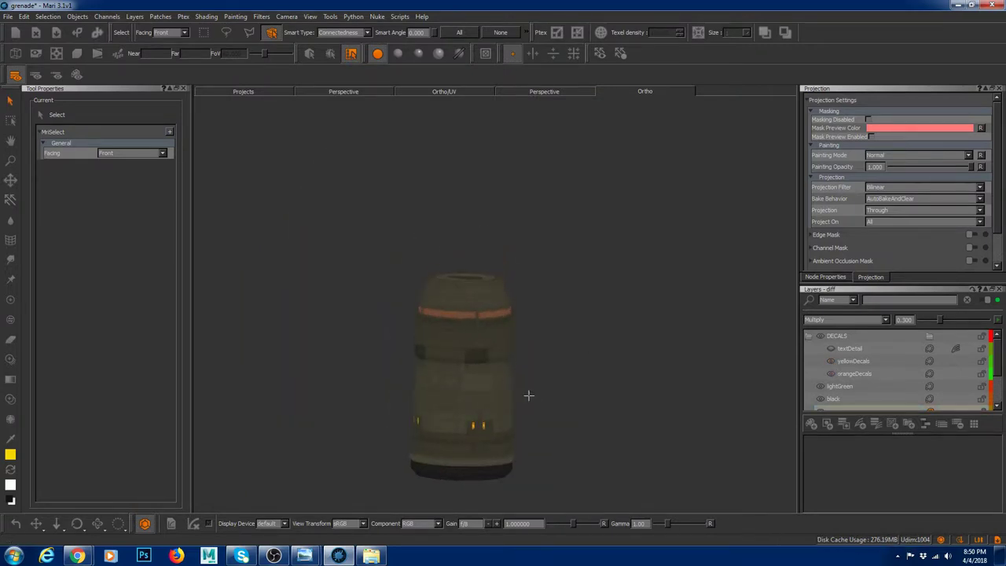
{"action": "scroll", "coordinate": [535, 398], "scroll_direction": "up", "scroll_amount": 5}
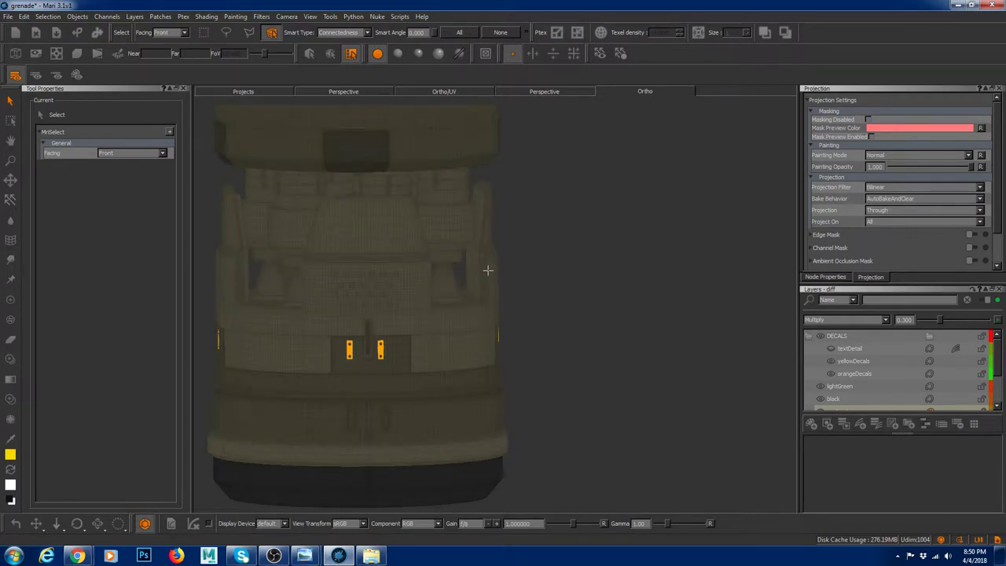
Show the textDetail layer and inspect the model and delay lettering on the upper band
{"action": "scroll", "coordinate": [557, 287], "scroll_direction": "down", "scroll_amount": 1}
{"action": "middle_click_drag", "start_coordinate": [559, 293], "coordinate": [596, 369], "text": "alt"}
{"action": "left_click_drag", "start_coordinate": [489, 240], "coordinate": [519, 291], "text": "alt"}
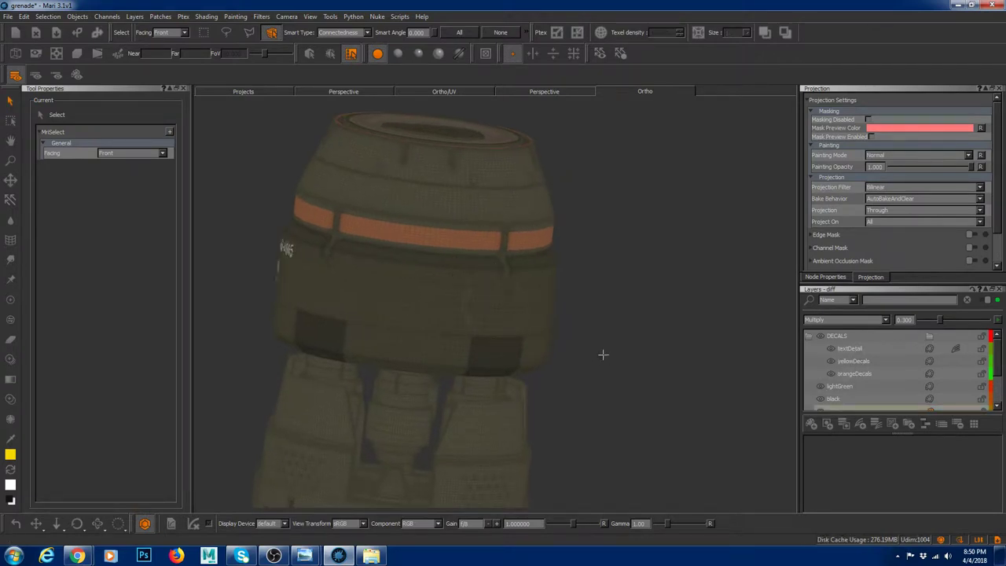
{"action": "left_click_drag", "start_coordinate": [588, 348], "coordinate": [418, 285], "text": "alt"}
{"action": "right_click_drag", "start_coordinate": [419, 285], "coordinate": [473, 326], "text": "alt"}
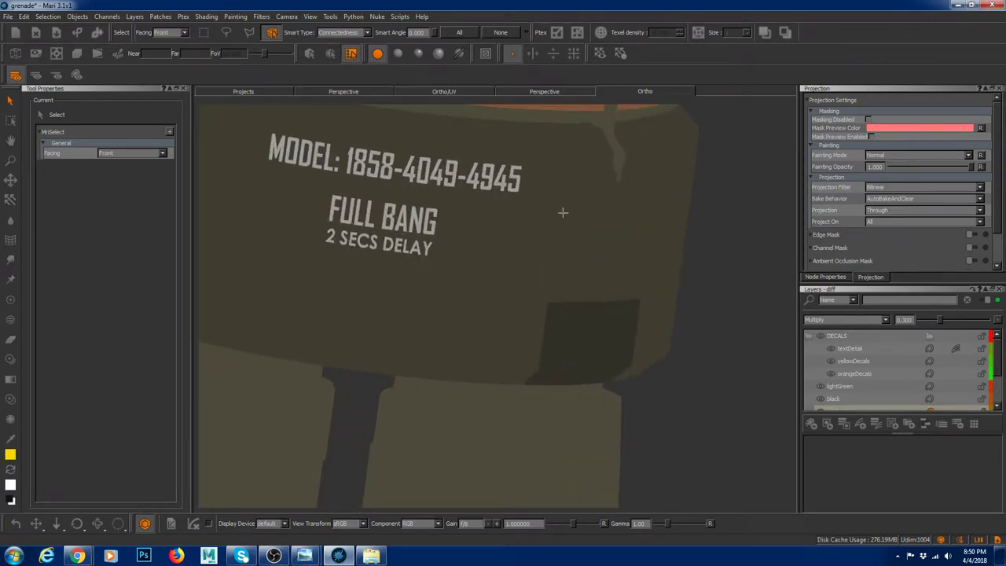
Switch to basic lighting and inspect the orange ACTIVATE HERE decal above the stripe
{"action": "right_click_drag", "start_coordinate": [707, 145], "coordinate": [501, 186], "text": "alt"}
{"action": "left_click_drag", "start_coordinate": [501, 187], "coordinate": [527, 292], "text": "alt"}
{"action": "right_click_drag", "start_coordinate": [528, 292], "coordinate": [607, 271], "text": "alt"}
{"action": "left_click", "coordinate": [398, 52]}
{"action": "left_click_drag", "start_coordinate": [433, 285], "coordinate": [448, 203], "text": "alt"}
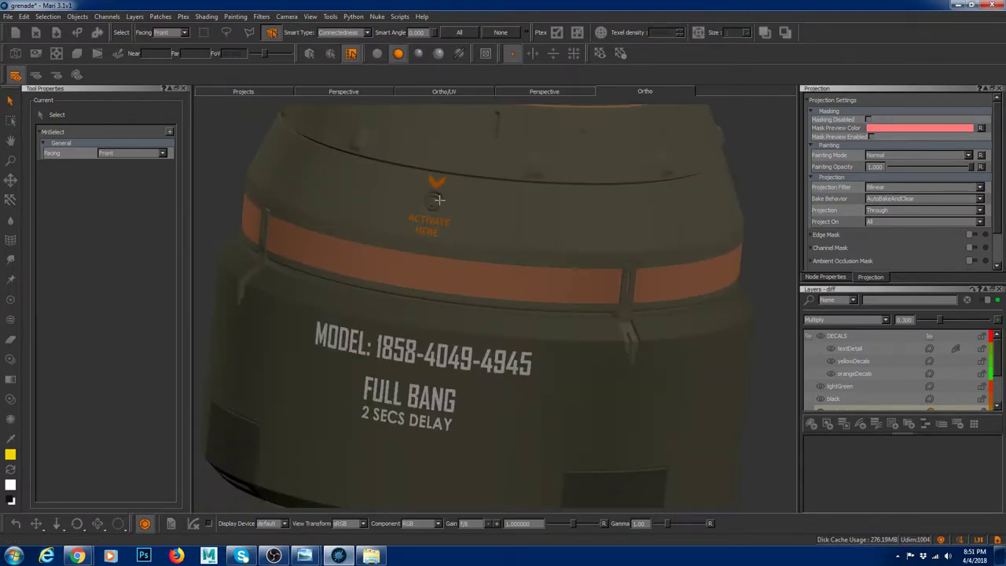
{"action": "scroll", "coordinate": [445, 202], "scroll_direction": "down", "scroll_amount": 5}
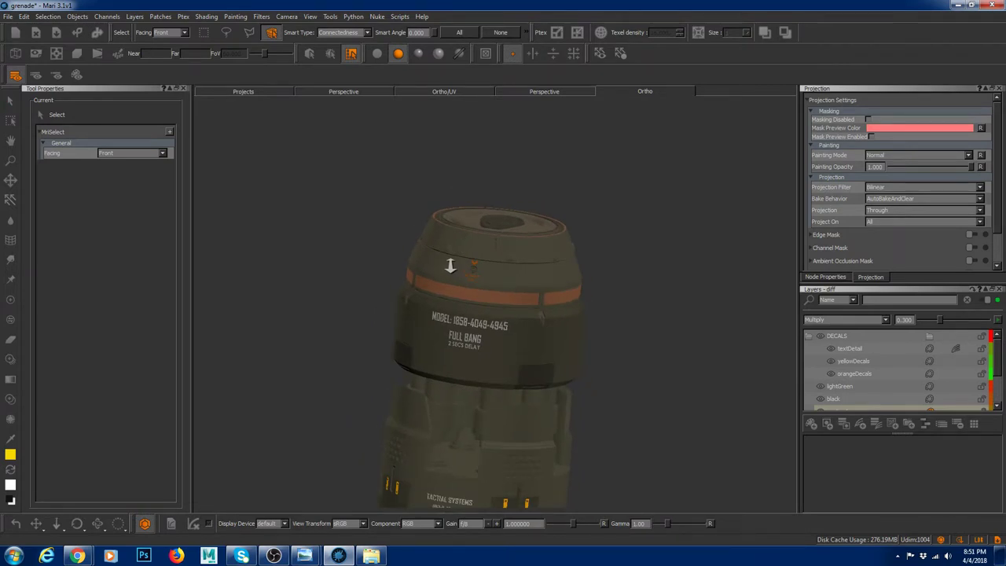
{"action": "right_click", "coordinate": [453, 272]}
{"action": "left_click", "coordinate": [633, 265]}
Examine the TACTIAL SYSTEMS lettering and the yellow plates on the lower body, and view the whole grenade
{"action": "middle_click_drag", "start_coordinate": [676, 299], "coordinate": [658, 204], "text": "alt"}
{"action": "left_click_drag", "start_coordinate": [519, 425], "coordinate": [509, 377], "text": "alt"}
{"action": "middle_click_drag", "start_coordinate": [509, 377], "coordinate": [508, 310], "text": "alt"}
{"action": "scroll", "coordinate": [508, 312], "scroll_direction": "up", "scroll_amount": 4}
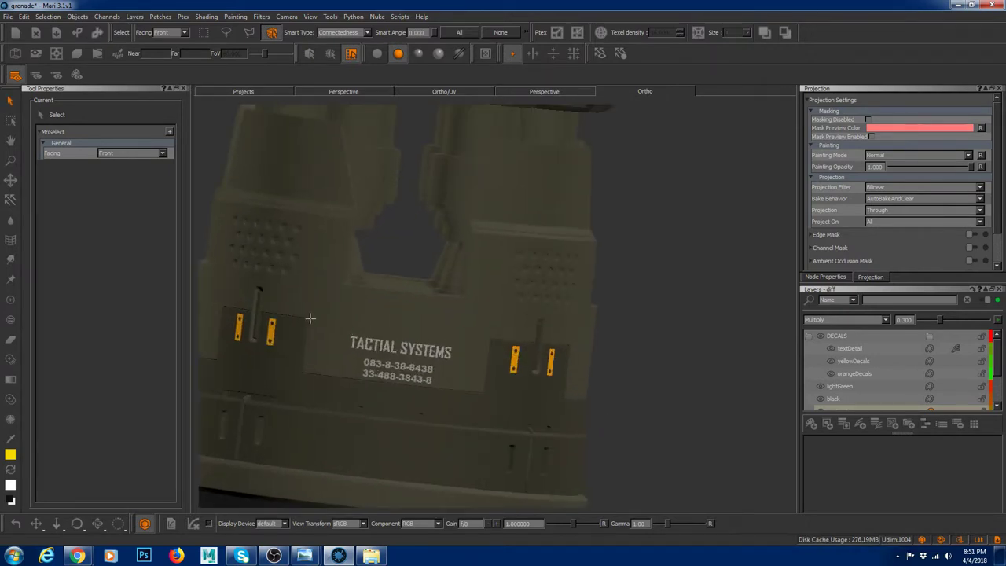
{"action": "left_click_drag", "start_coordinate": [442, 356], "coordinate": [394, 406], "text": "alt"}
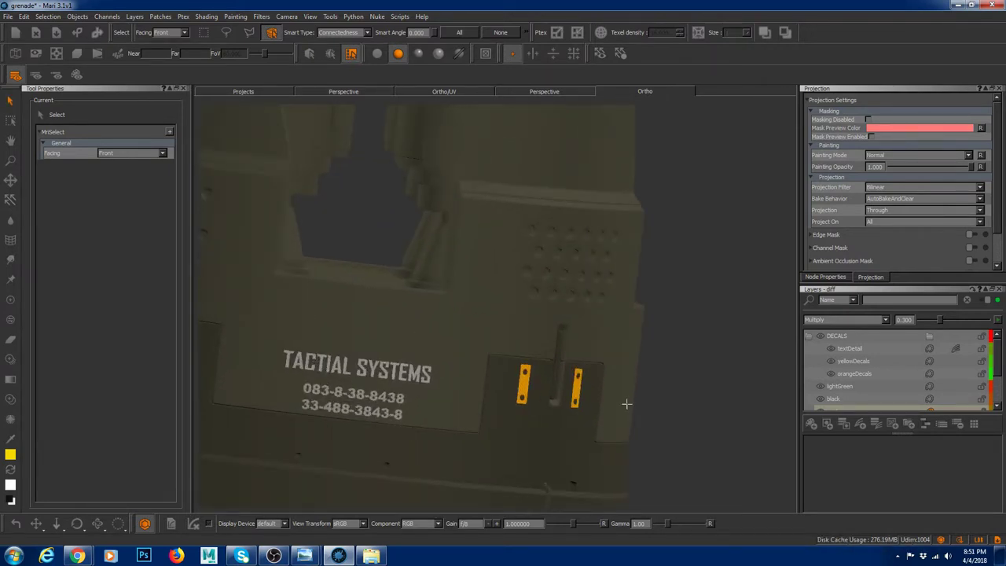
{"action": "right_click_drag", "start_coordinate": [703, 412], "coordinate": [519, 315], "text": "alt"}
{"action": "left_click_drag", "start_coordinate": [509, 287], "coordinate": [516, 349], "text": "alt"}
{"action": "middle_click_drag", "start_coordinate": [467, 165], "coordinate": [462, 231], "text": "alt"}
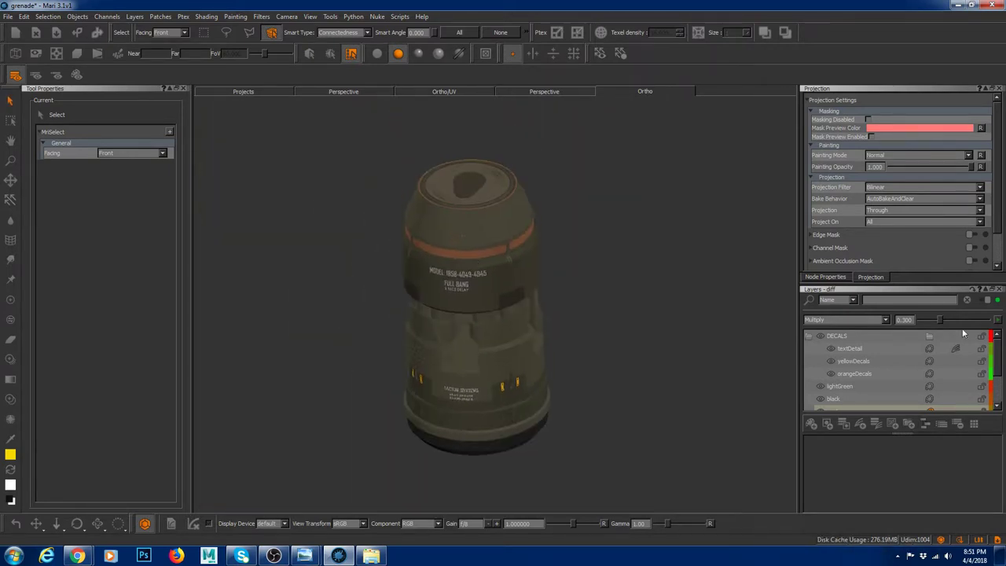
Collapse and select the DECALS group, and examine its decals around the grenade's lower and upper body
{"action": "left_click", "coordinate": [810, 337]}
{"action": "left_click", "coordinate": [841, 338]}
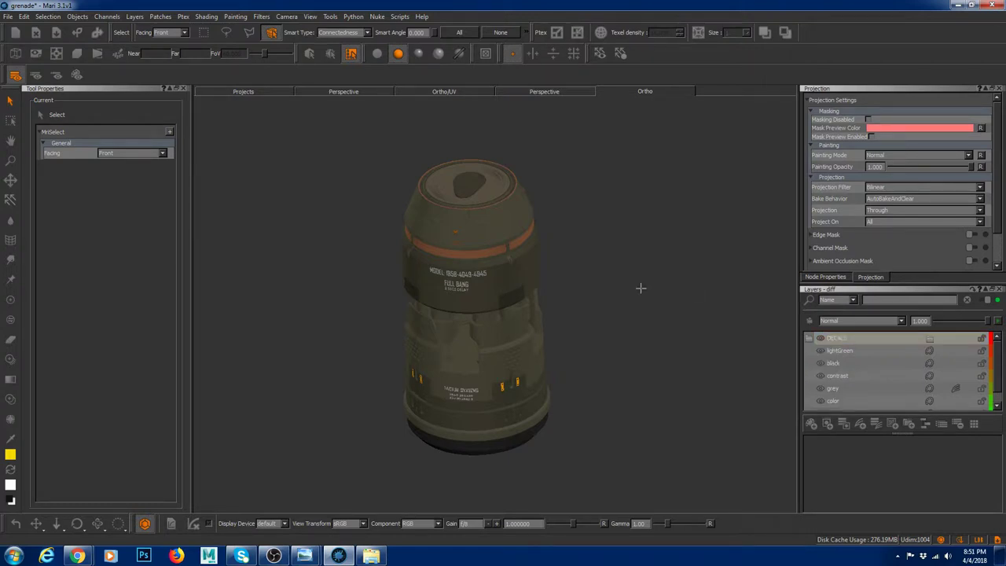
{"action": "left_click_drag", "start_coordinate": [641, 288], "coordinate": [724, 276], "text": "alt"}
{"action": "middle_click_drag", "start_coordinate": [577, 274], "coordinate": [591, 338], "text": "alt"}
{"action": "right_click_drag", "start_coordinate": [592, 338], "coordinate": [749, 374], "text": "alt"}
{"action": "middle_click_drag", "start_coordinate": [659, 396], "coordinate": [668, 326], "text": "alt"}
{"action": "key", "text": "a"}
{"action": "right_click_drag", "start_coordinate": [483, 244], "coordinate": [551, 255], "text": "alt"}
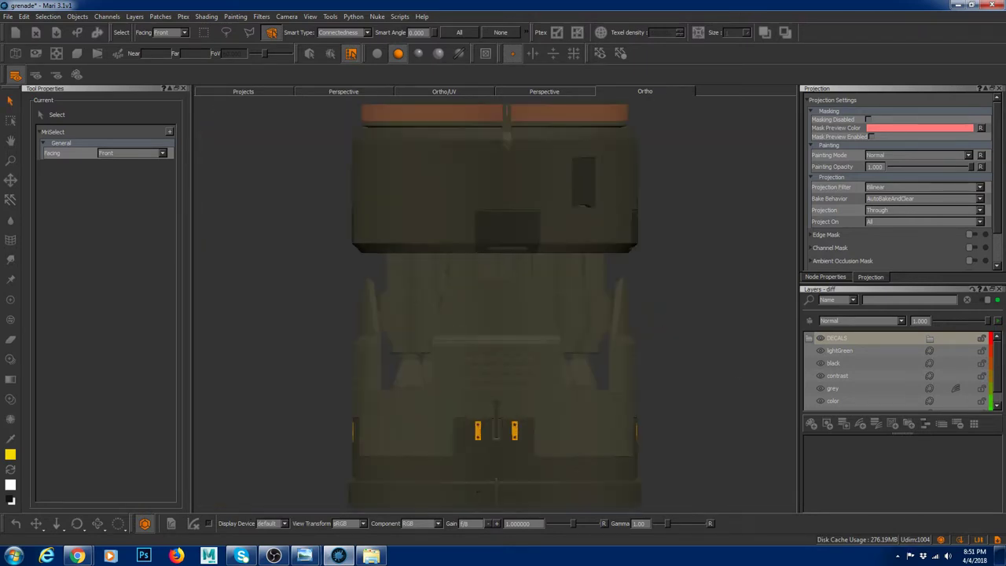
{"action": "middle_click_drag", "start_coordinate": [511, 206], "coordinate": [521, 296], "text": "alt"}
{"action": "left_click_drag", "start_coordinate": [724, 291], "coordinate": [565, 297], "text": "alt"}
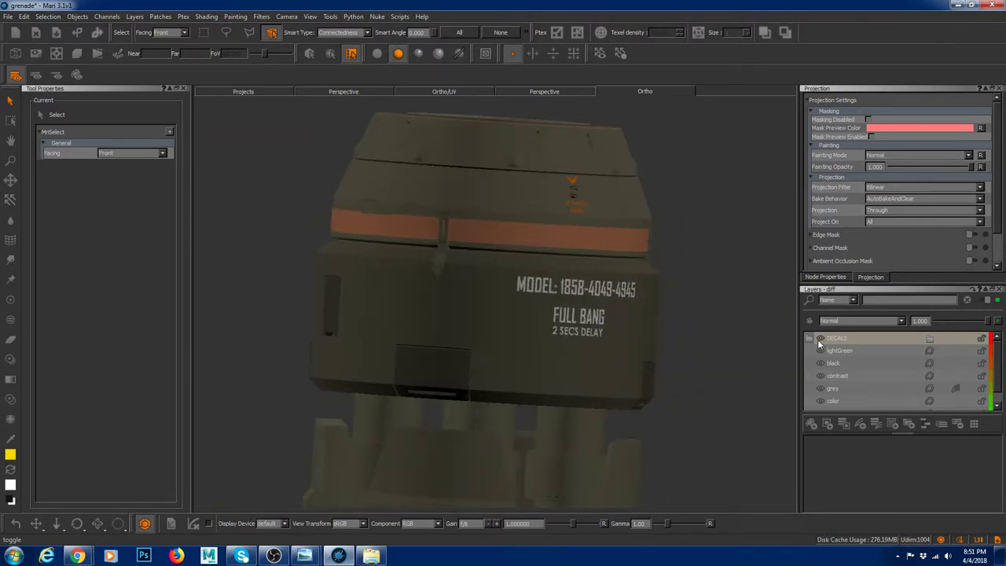
Add a new paint layer above textDetail inside the DECALS group
{"action": "left_click", "coordinate": [810, 338]}
{"action": "left_click", "coordinate": [849, 349]}
{"action": "left_click", "coordinate": [812, 425]}
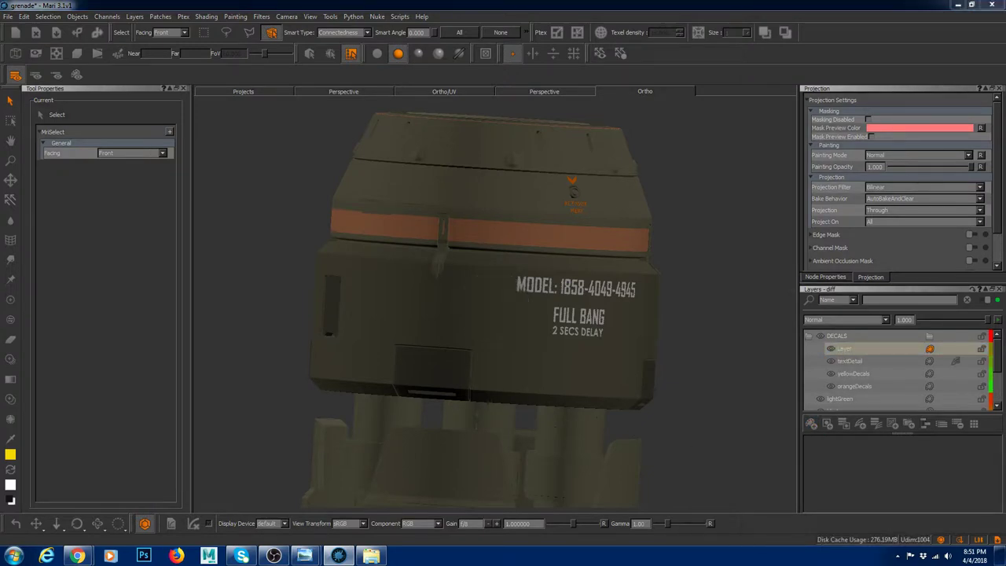
Place text.png over the grenade with Paint Through and scale it to roughly the width of the upper band
{"action": "left_click_drag", "start_coordinate": [0, 48], "coordinate": [464, 57]}
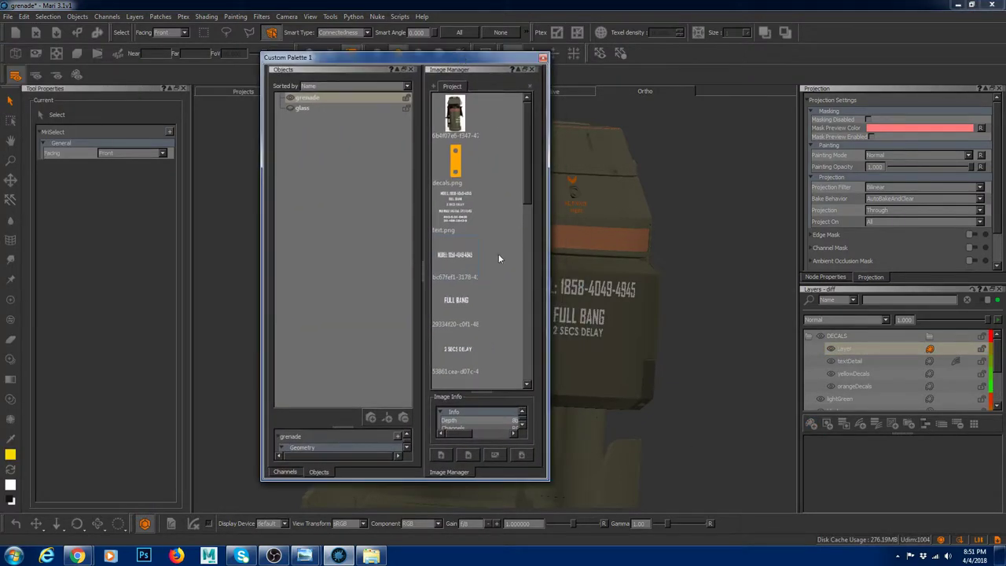
{"action": "scroll", "coordinate": [494, 253], "scroll_direction": "down", "scroll_amount": 10}
{"action": "scroll", "coordinate": [494, 254], "scroll_direction": "up", "scroll_amount": 10}
{"action": "key", "text": "t"}
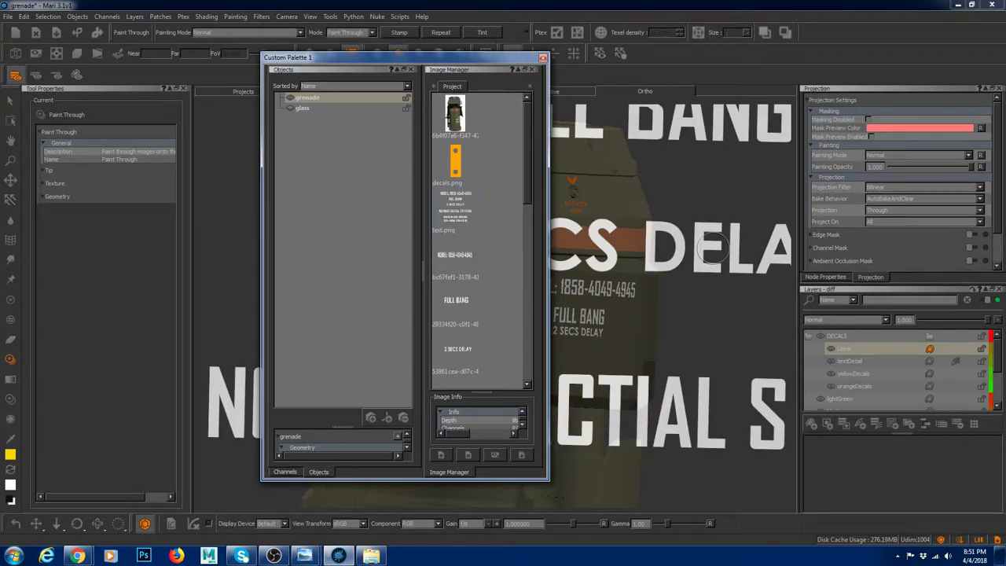
{"action": "left_click_drag", "start_coordinate": [665, 213], "coordinate": [578, 215], "text": "ctrl+shift"}
{"action": "left_click", "coordinate": [544, 58]}
{"action": "left_click_drag", "start_coordinate": [692, 281], "coordinate": [464, 275], "text": "ctrl+shift"}
{"action": "left_click_drag", "start_coordinate": [672, 311], "coordinate": [541, 302], "text": "shift"}
{"action": "mouse_move", "coordinate": [646, 356]}
{"action": "left_mouse_down", "text": "ctrl"}
{"action": "mouse_move", "coordinate": [624, 335]}
{"action": "mouse_move", "coordinate": [624, 349]}
{"action": "left_mouse_up", "text": "ctrl"}
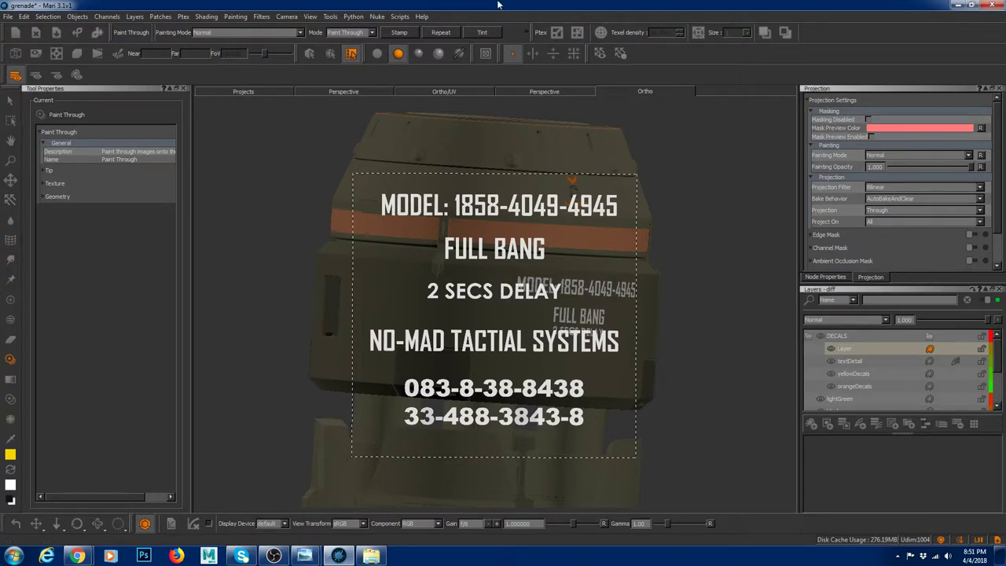
Open the Image Manager in its own floating palette over the viewport and open text.png in the image viewer
{"action": "left_click", "coordinate": [311, 16]}
{"action": "mouse_move", "coordinate": [328, 135]}
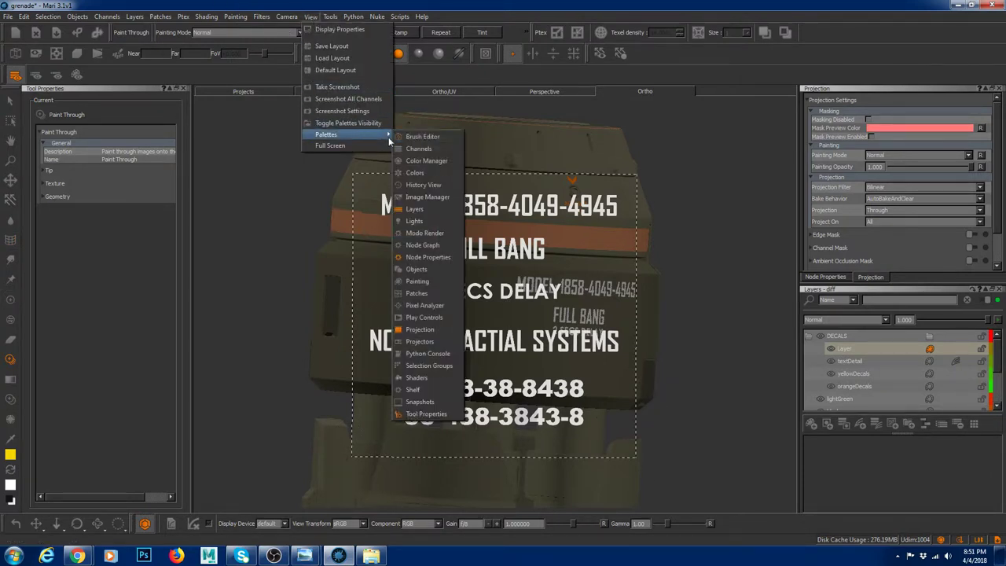
{"action": "left_click", "coordinate": [427, 197]}
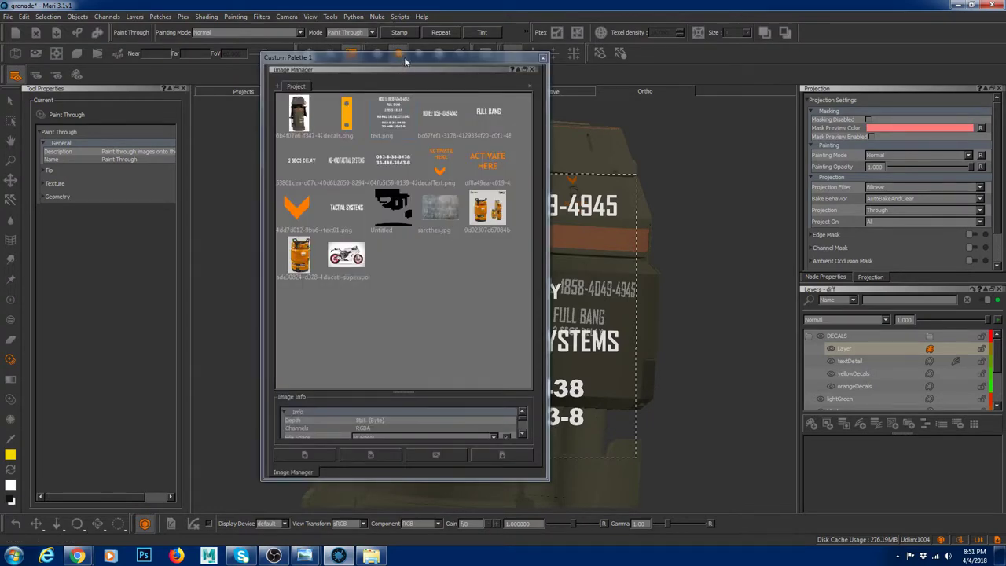
{"action": "left_click_drag", "start_coordinate": [405, 58], "coordinate": [405, 0]}
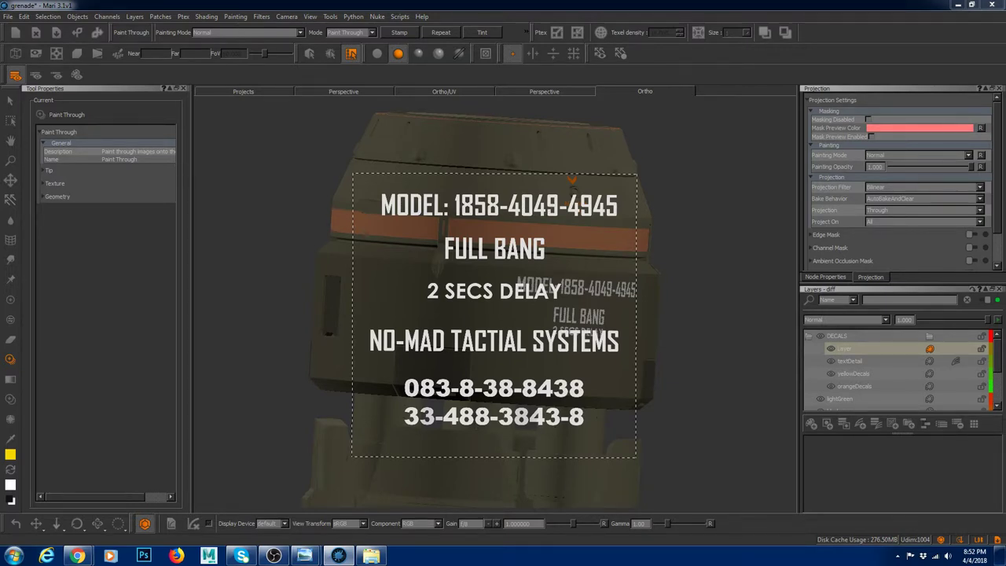
{"action": "key", "text": "1"}
{"action": "left_click_drag", "start_coordinate": [443, 99], "coordinate": [478, 112]}
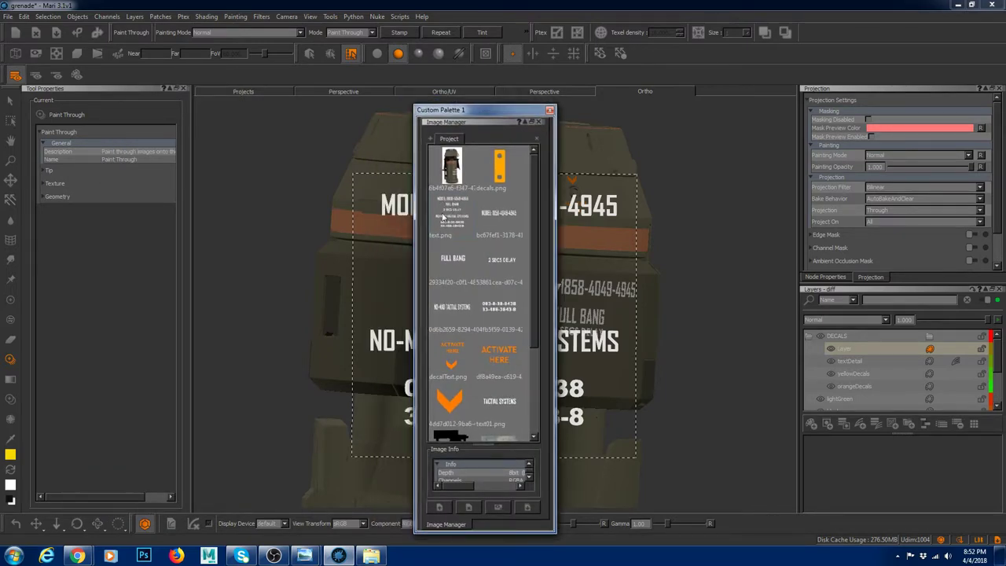
{"action": "double_click", "coordinate": [443, 217]}
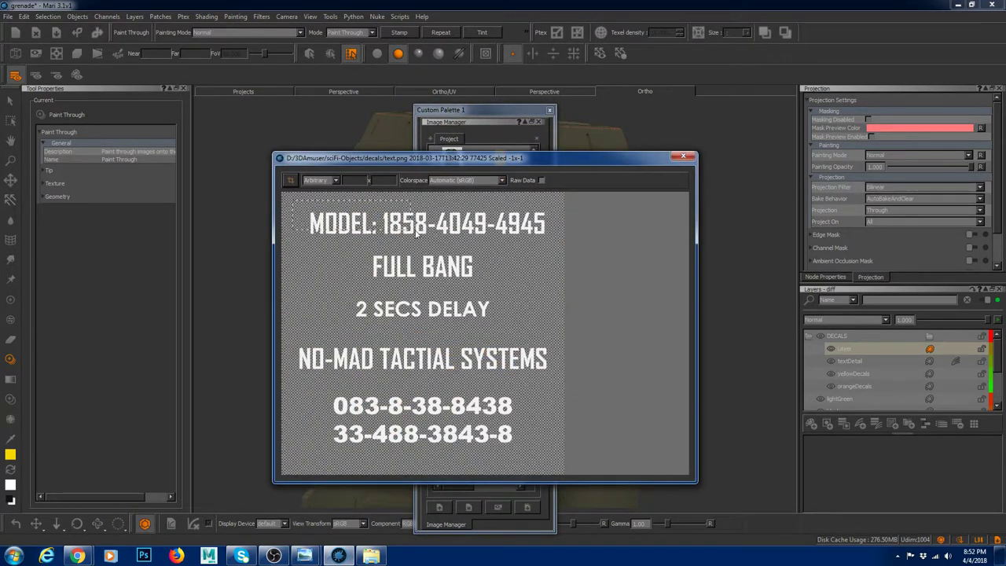
{"action": "left_click_drag", "start_coordinate": [448, 239], "coordinate": [548, 247]}
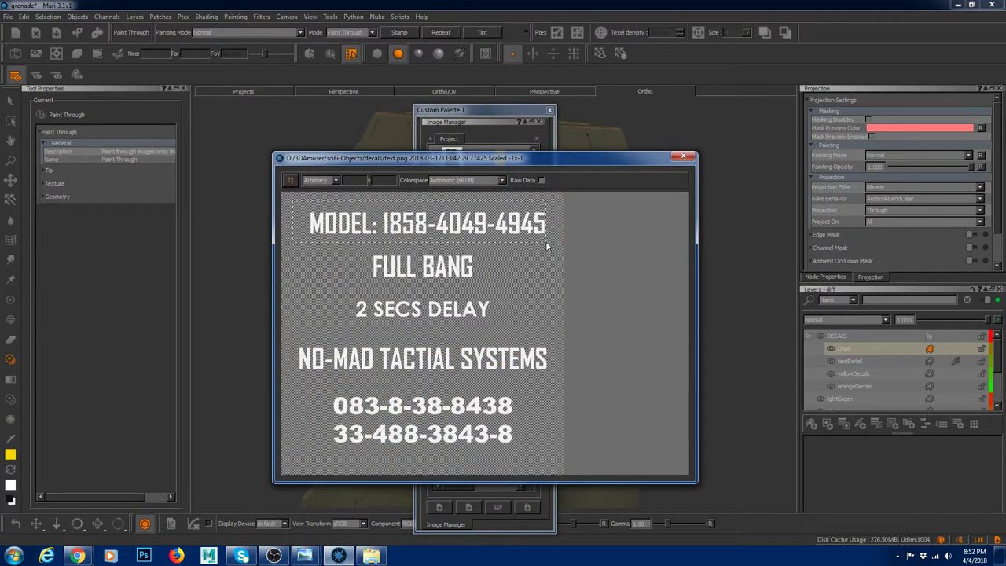
{"action": "left_click", "coordinate": [291, 181]}
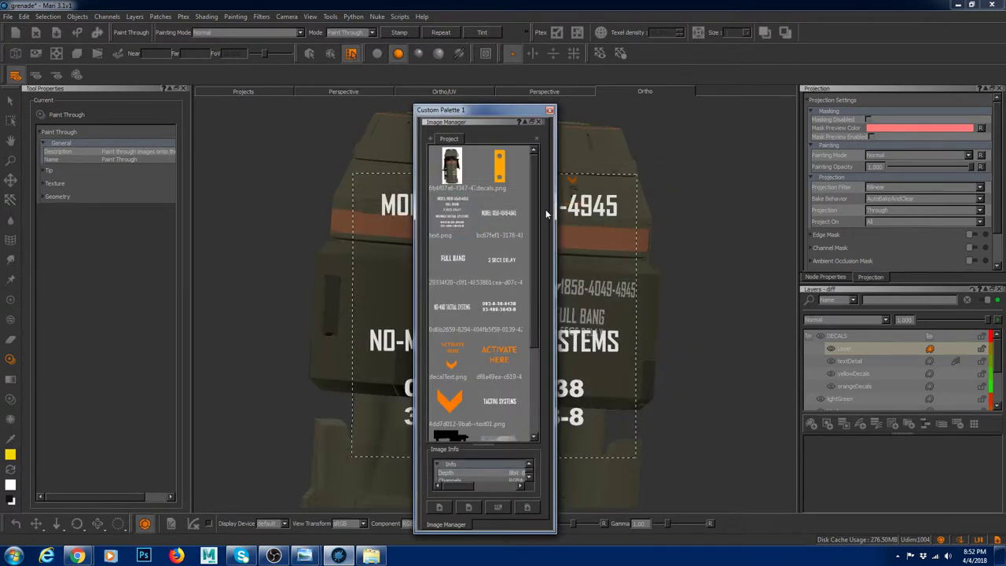
{"action": "left_click_drag", "start_coordinate": [495, 215], "coordinate": [708, 238]}
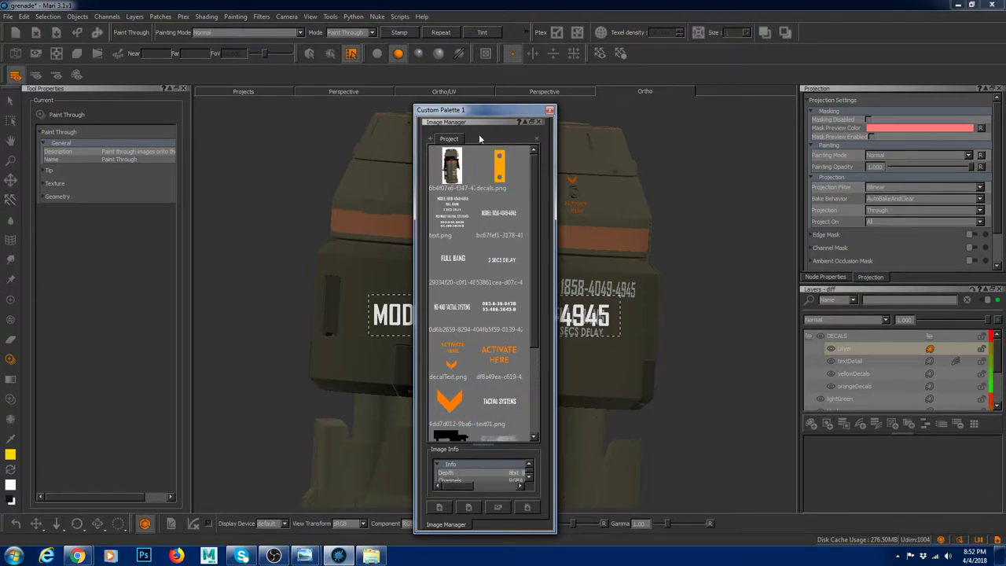
{"action": "left_click", "coordinate": [550, 111]}
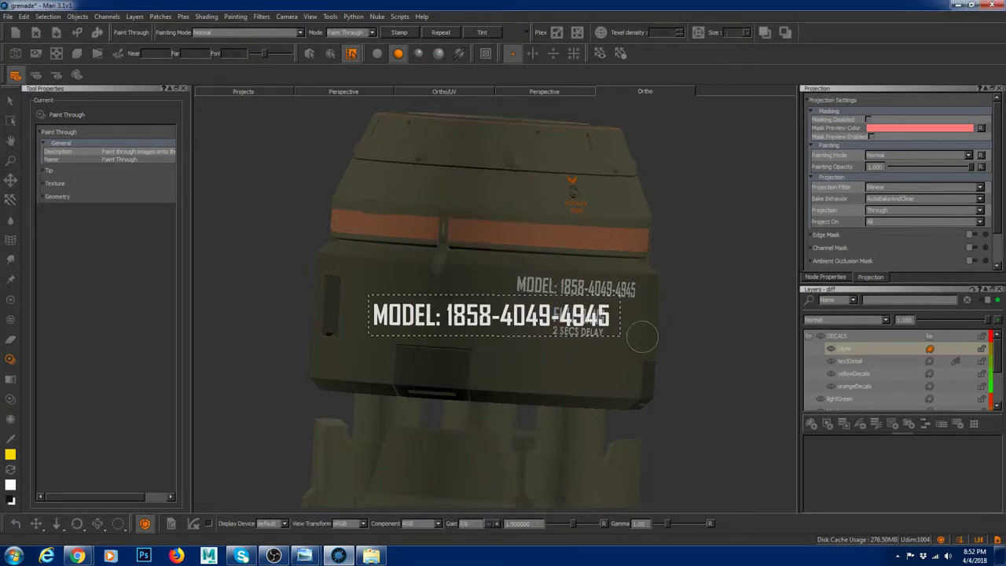
Place the MODEL text below the "2 SECS DELAY" decal on the upper body and bake it onto the new layer
{"action": "mouse_move", "coordinate": [455, 325]}
{"action": "middle_mouse_down"}
{"action": "mouse_move", "coordinate": [487, 343]}
{"action": "mouse_move", "coordinate": [427, 314]}
{"action": "middle_mouse_up"}
{"action": "right_click_drag", "start_coordinate": [427, 314], "coordinate": [338, 279], "text": "alt"}
{"action": "mouse_move", "coordinate": [534, 316]}
{"action": "left_mouse_down", "text": "shift"}
{"action": "mouse_move", "coordinate": [526, 354]}
{"action": "mouse_move", "coordinate": [433, 344]}
{"action": "mouse_move", "coordinate": [561, 329]}
{"action": "mouse_move", "coordinate": [430, 342]}
{"action": "left_mouse_up", "text": "shift"}
{"action": "key", "text": "b"}
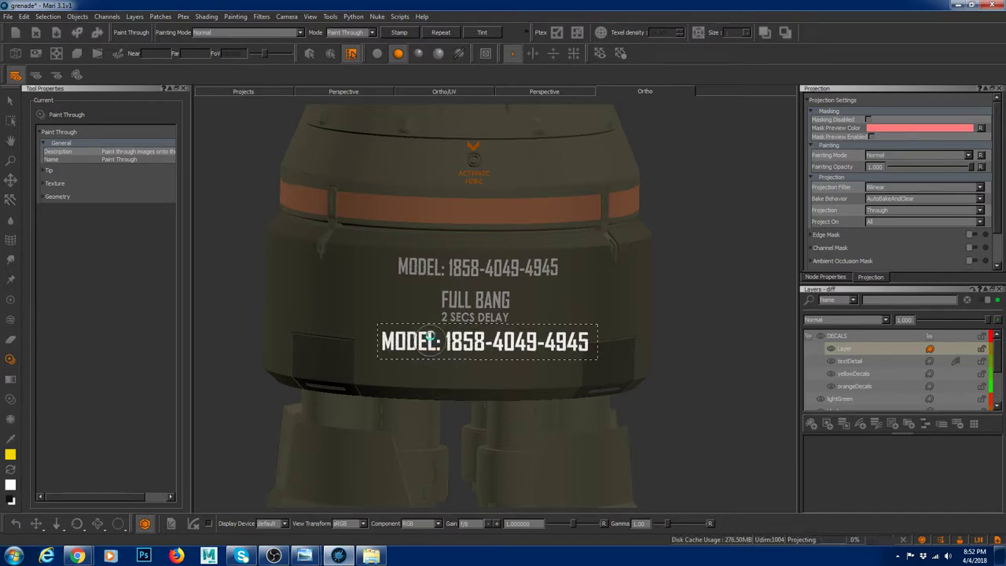
{"action": "left_click_drag", "start_coordinate": [529, 273], "coordinate": [425, 248], "text": "alt"}
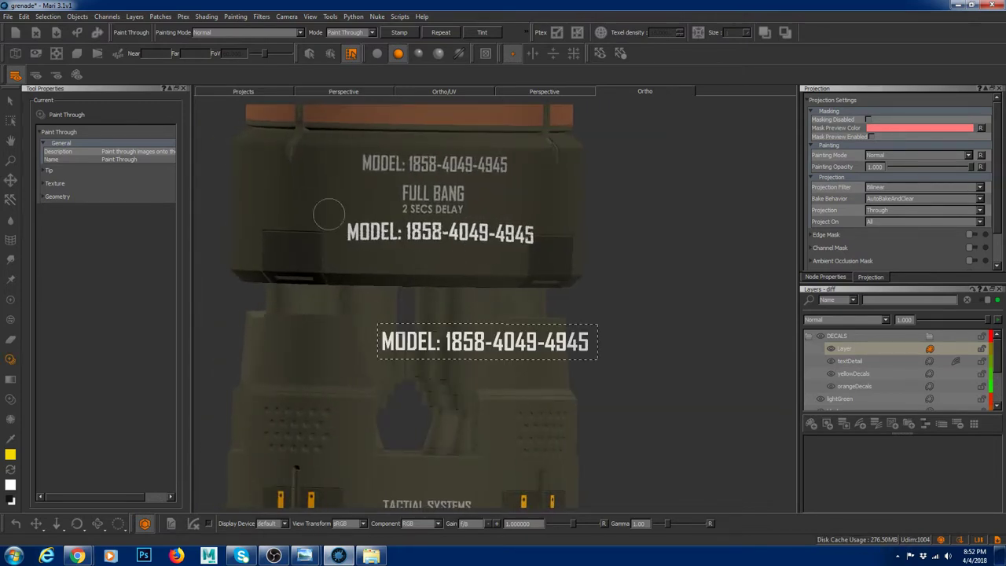
Delete the new paint layer above textDetail
{"action": "left_click", "coordinate": [11, 99]}
{"action": "left_click", "coordinate": [852, 349]}
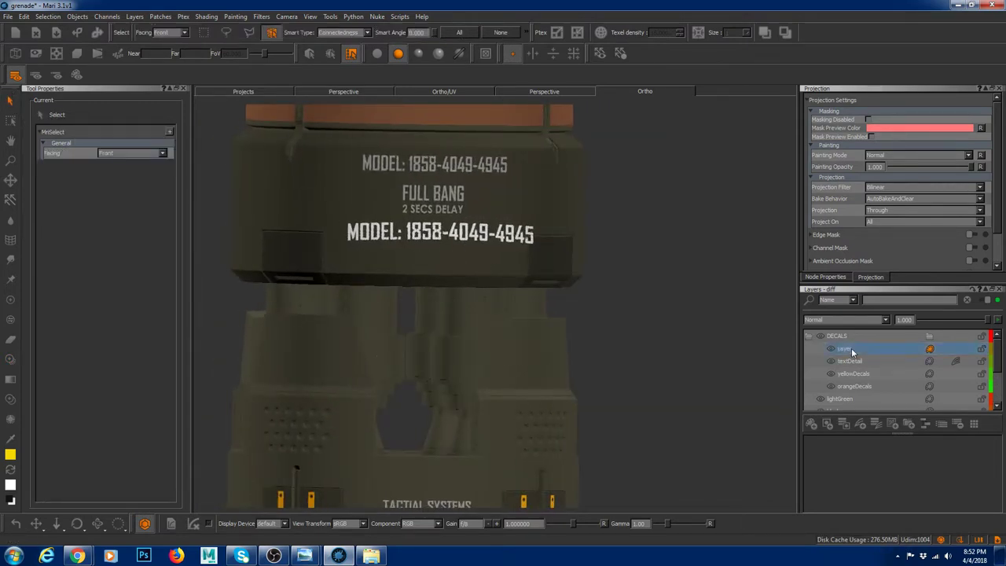
{"action": "key", "text": "Delete"}
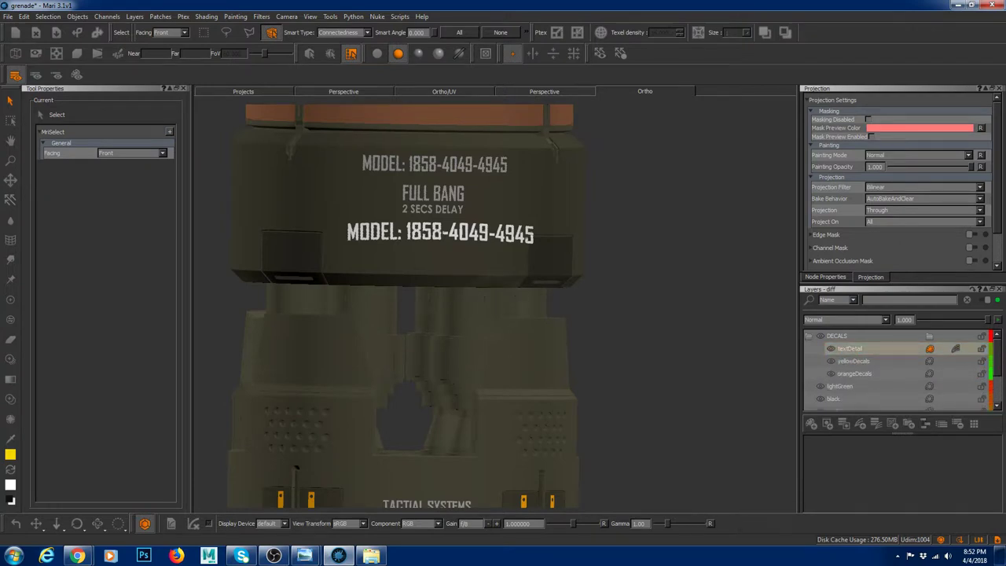
In flat lighting, toggle Levels 2 in textDetail's adjustment stack to compare the brightness of the text decals
{"action": "left_click_drag", "start_coordinate": [441, 226], "coordinate": [447, 221], "text": "alt"}
{"action": "middle_click_drag", "start_coordinate": [447, 222], "coordinate": [465, 308], "text": "alt"}
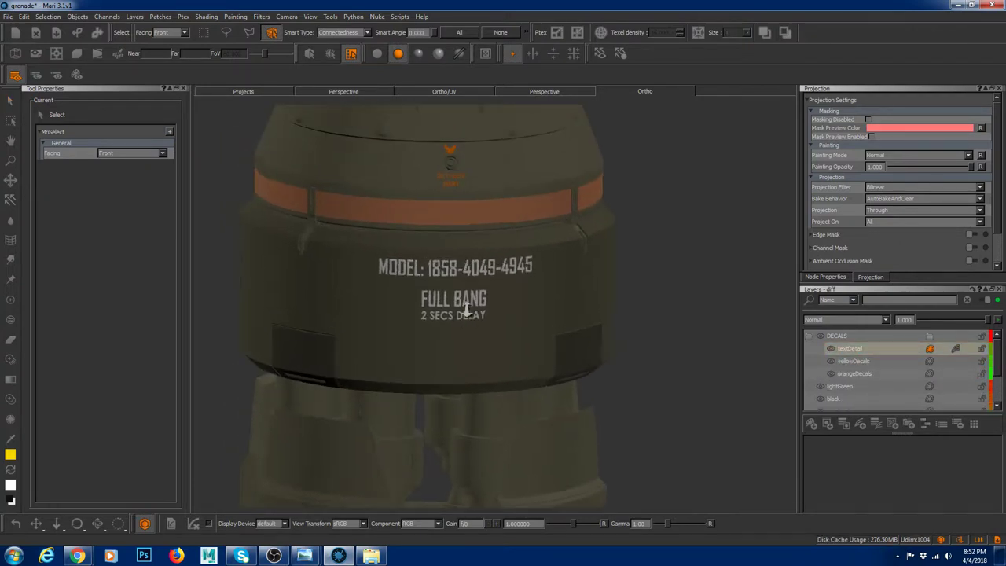
{"action": "right_click_drag", "start_coordinate": [465, 307], "coordinate": [495, 303], "text": "alt"}
{"action": "left_click", "coordinate": [375, 54]}
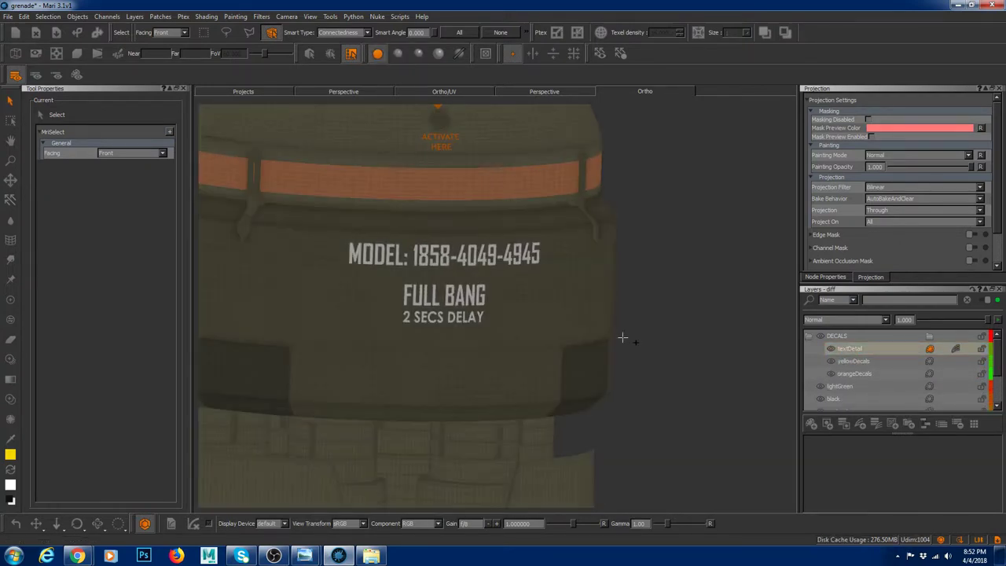
{"action": "left_click", "coordinate": [957, 349]}
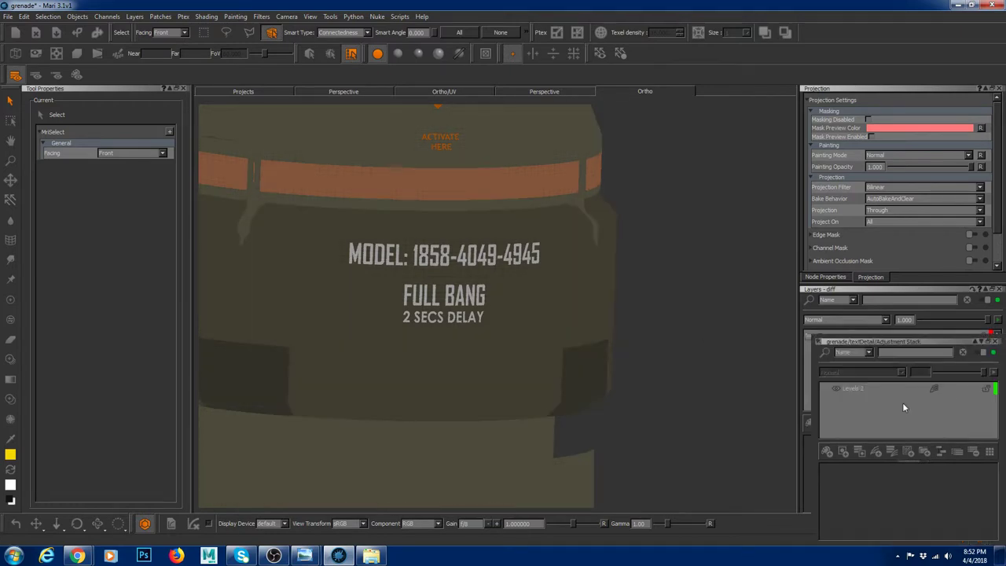
{"action": "left_click", "coordinate": [838, 391]}
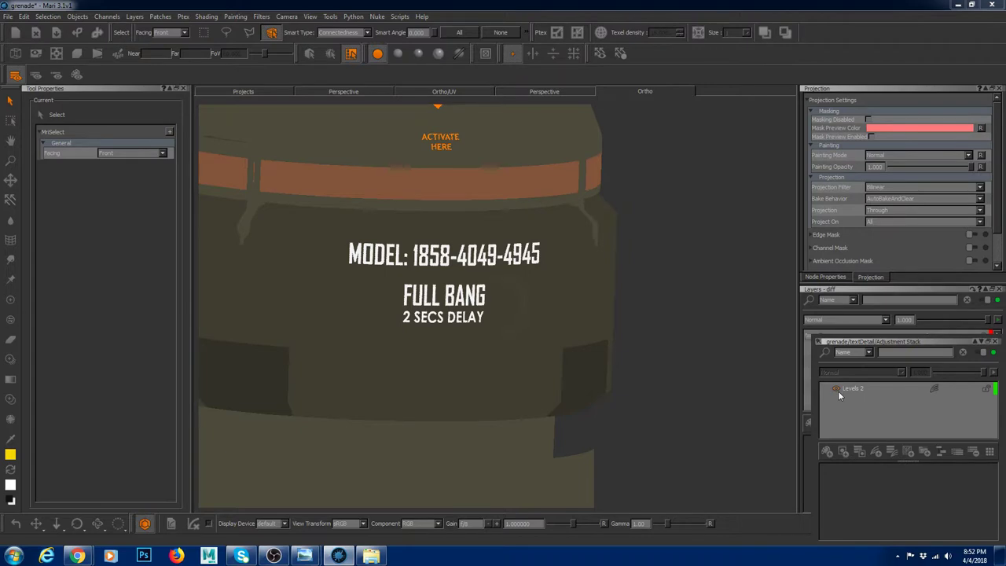
Examine the whole green grenade and its decals in flat, basic and full lighting
{"action": "scroll", "coordinate": [504, 299], "scroll_direction": "down", "scroll_amount": 5}
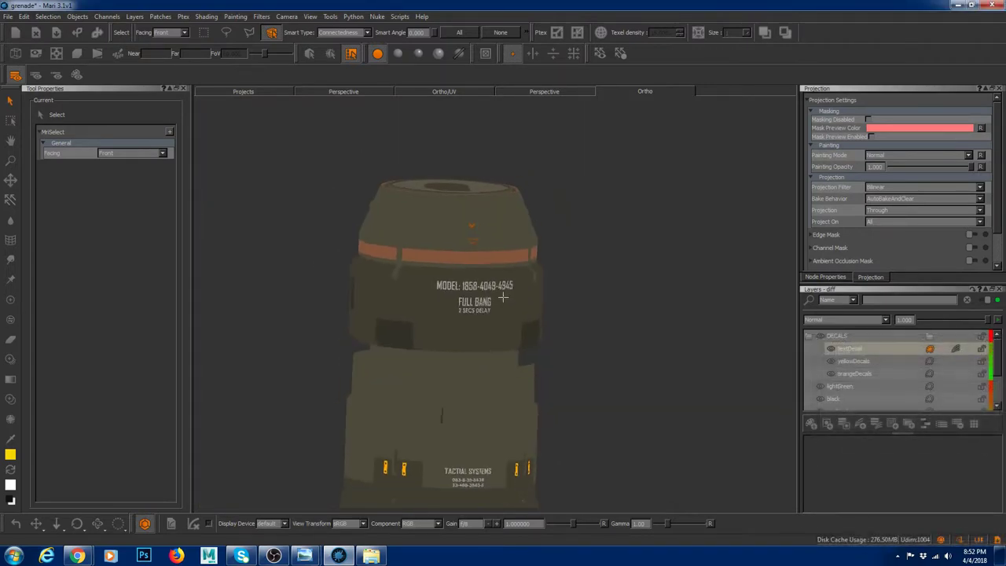
{"action": "middle_click_drag", "start_coordinate": [640, 412], "coordinate": [556, 279]}
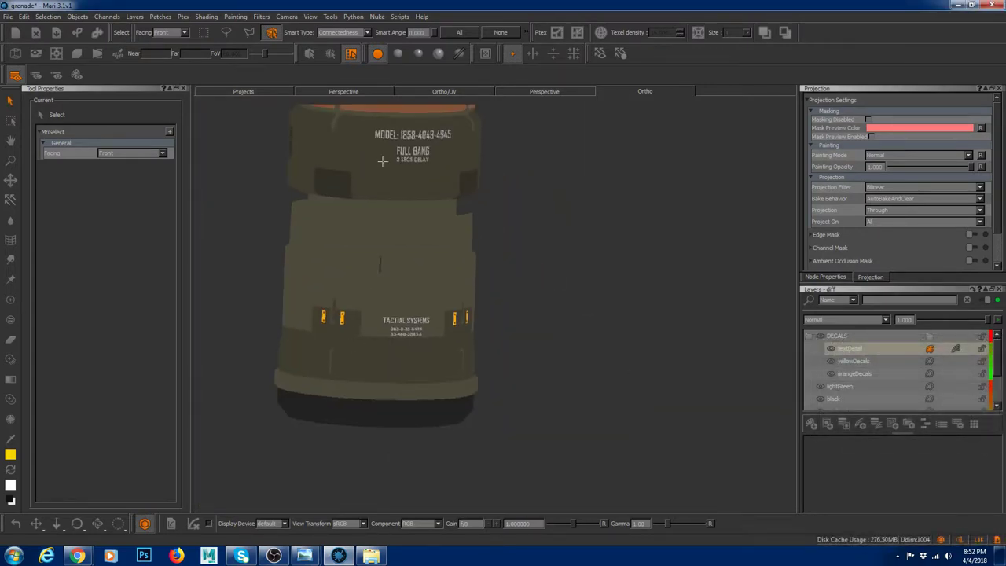
{"action": "left_click", "coordinate": [398, 53]}
{"action": "scroll", "coordinate": [485, 283], "scroll_direction": "down", "scroll_amount": 3}
{"action": "left_click_drag", "start_coordinate": [485, 283], "coordinate": [489, 280], "text": "alt"}
{"action": "left_click", "coordinate": [418, 53]}
{"action": "mouse_move", "coordinate": [653, 329]}
{"action": "left_mouse_down", "text": "alt"}
{"action": "mouse_move", "coordinate": [632, 333]}
{"action": "mouse_move", "coordinate": [567, 303]}
{"action": "left_mouse_up", "text": "alt"}
{"action": "right_click_drag", "start_coordinate": [568, 303], "coordinate": [566, 333], "text": "alt"}
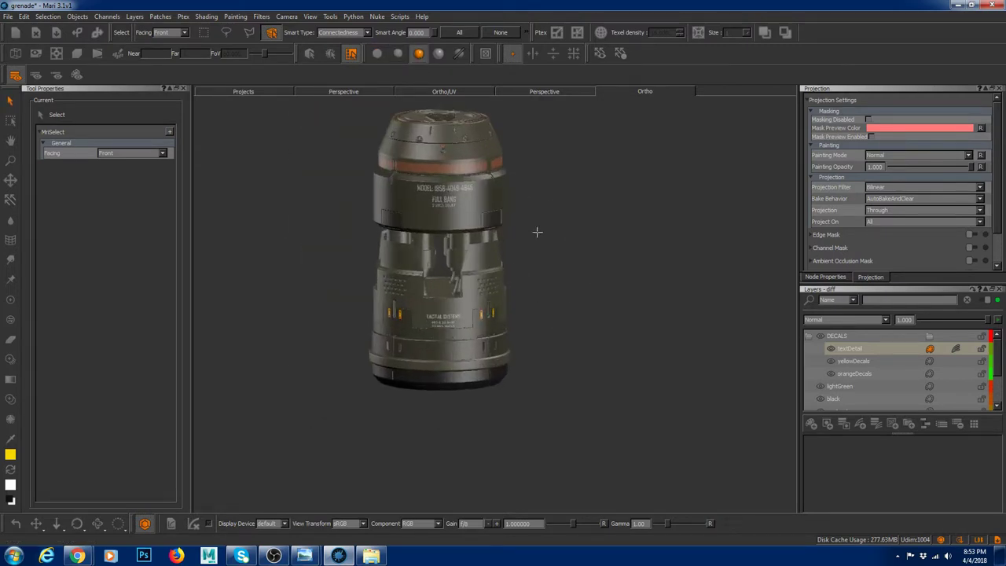
{"action": "middle_click_drag", "start_coordinate": [542, 210], "coordinate": [519, 267], "text": "alt"}
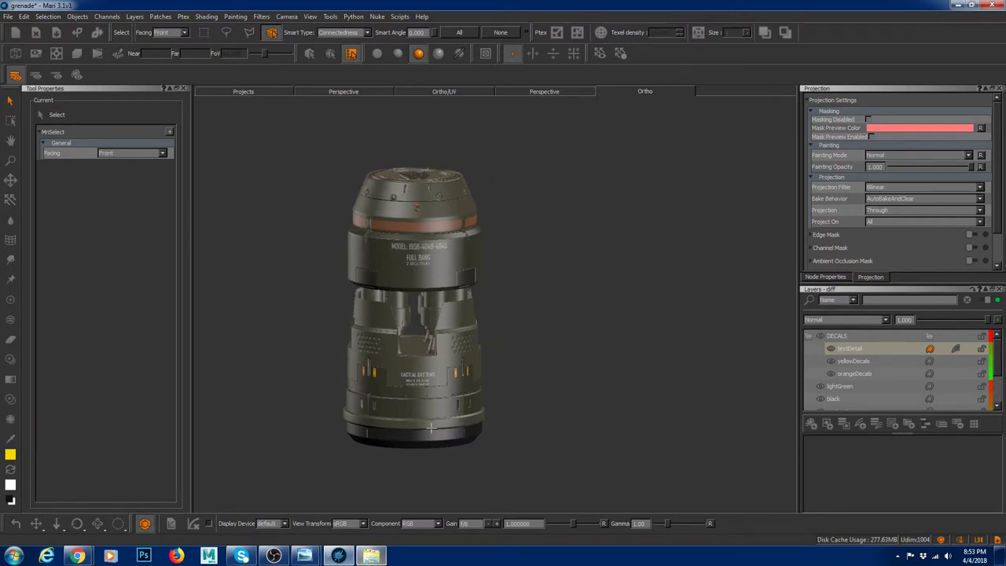
{"action": "right_click_drag", "start_coordinate": [533, 251], "coordinate": [540, 268], "text": "alt"}
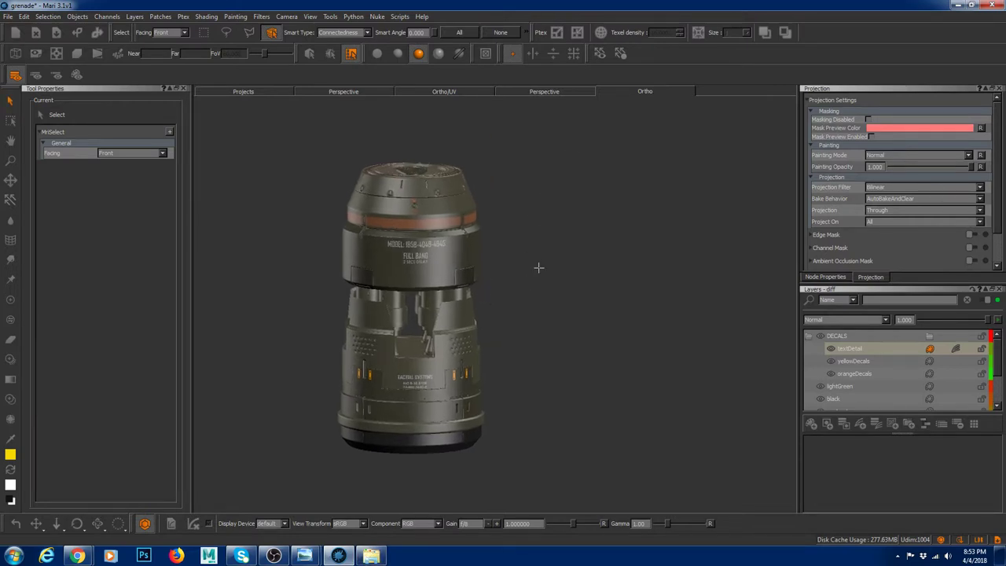
Switch the grenade to the diffColor01 channel and view it in flat and basic lighting
{"action": "key", "text": "n"}
{"action": "left_click", "coordinate": [566, 280]}
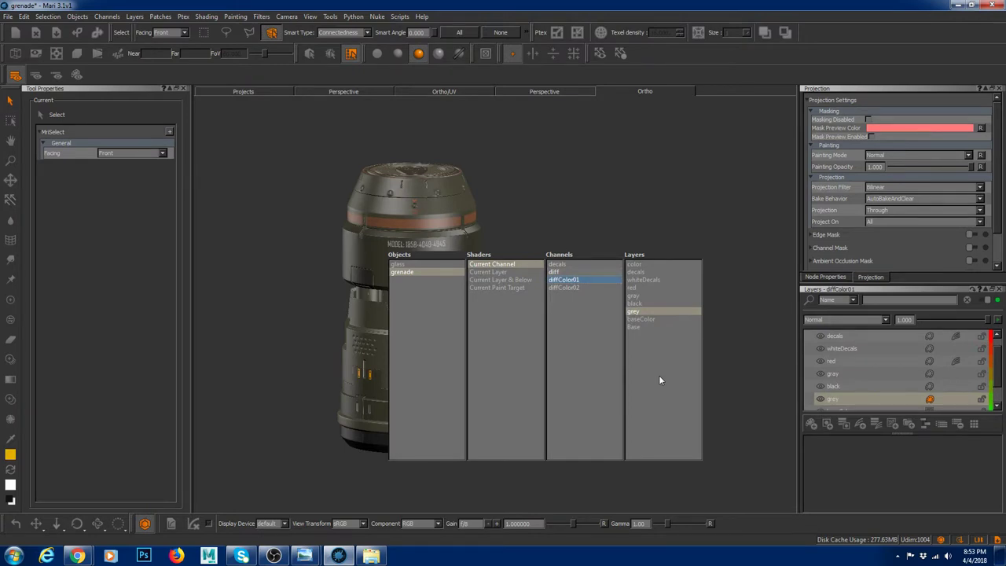
{"action": "key", "text": "n"}
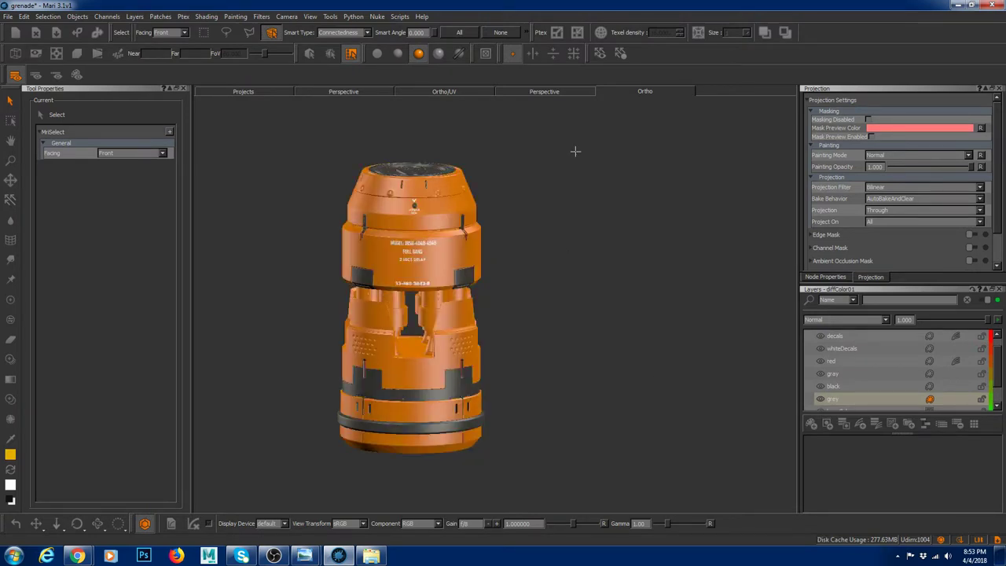
{"action": "left_click", "coordinate": [397, 55]}
{"action": "left_click", "coordinate": [377, 54]}
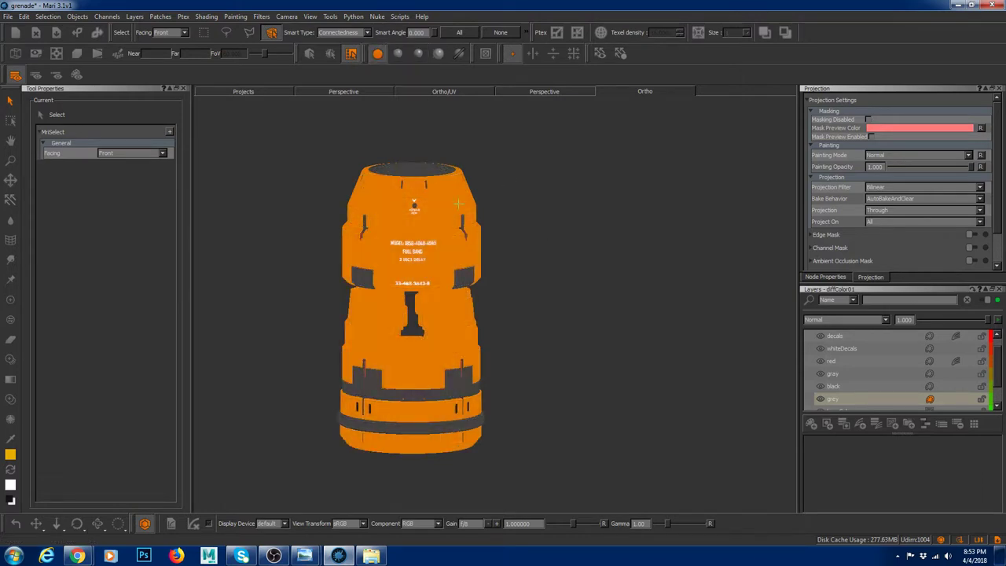
{"action": "left_click", "coordinate": [399, 58]}
{"action": "mouse_move", "coordinate": [505, 277]}
{"action": "middle_mouse_down"}
{"action": "mouse_move", "coordinate": [489, 251]}
{"action": "mouse_move", "coordinate": [552, 315]}
{"action": "mouse_move", "coordinate": [481, 327]}
{"action": "middle_mouse_up"}
{"action": "middle_click_drag", "start_coordinate": [490, 292], "coordinate": [433, 382]}
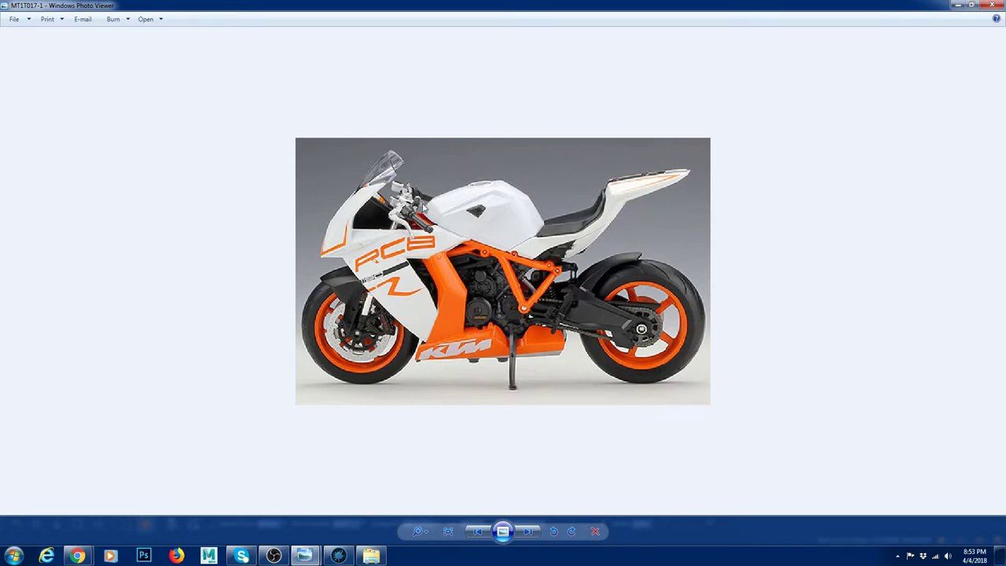
Set the MT1T017-1 motorcycle photo in Windows Photo Viewer beside the viewport and compare the orange grenade's upper body with it
{"action": "left_click_drag", "start_coordinate": [423, 4], "coordinate": [768, 109]}
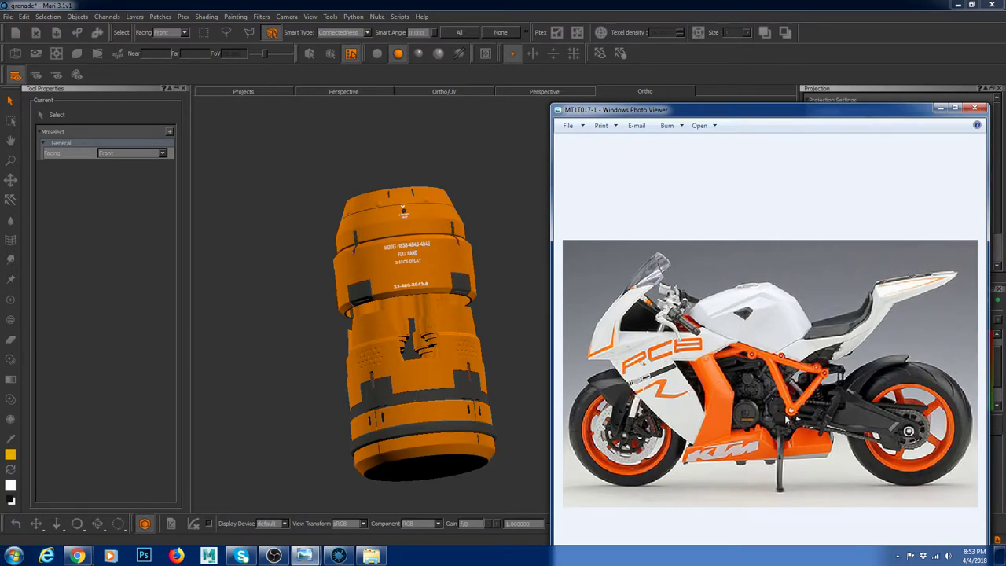
{"action": "left_click_drag", "start_coordinate": [435, 320], "coordinate": [433, 241], "text": "alt"}
{"action": "middle_click_drag", "start_coordinate": [447, 271], "coordinate": [432, 318], "text": "alt"}
{"action": "right_click_drag", "start_coordinate": [432, 318], "coordinate": [470, 294], "text": "alt"}
{"action": "left_click_drag", "start_coordinate": [470, 294], "coordinate": [441, 262], "text": "alt"}
{"action": "middle_click_drag", "start_coordinate": [371, 303], "coordinate": [575, 303], "text": "alt"}
{"action": "right_click_drag", "start_coordinate": [445, 312], "coordinate": [519, 359], "text": "alt"}
Zoom in on the motorcycle photo and examine its RC8 fairing and orange frame
{"action": "key", "text": "alt+Tab"}
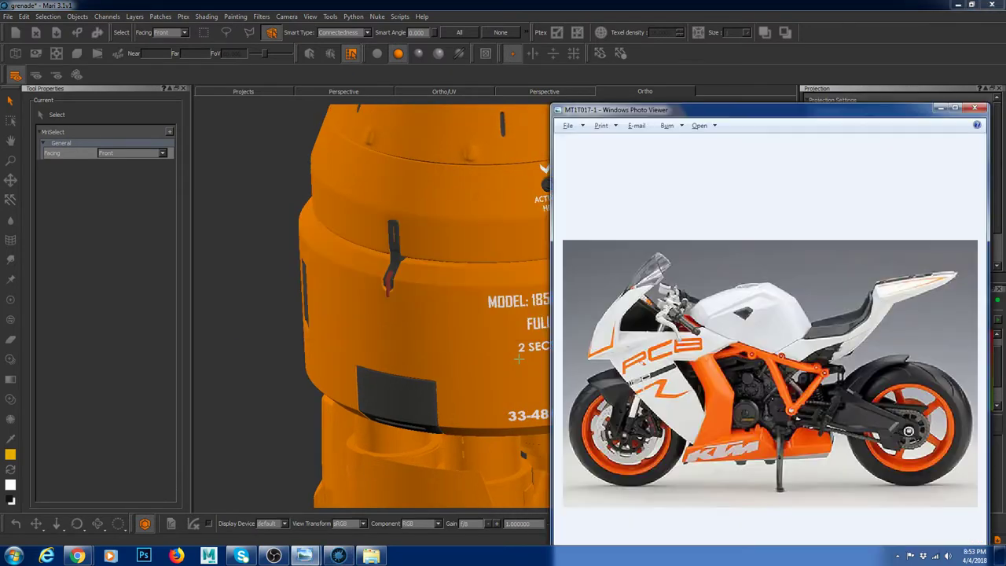
{"action": "scroll", "coordinate": [822, 407], "scroll_direction": "up", "scroll_amount": 2}
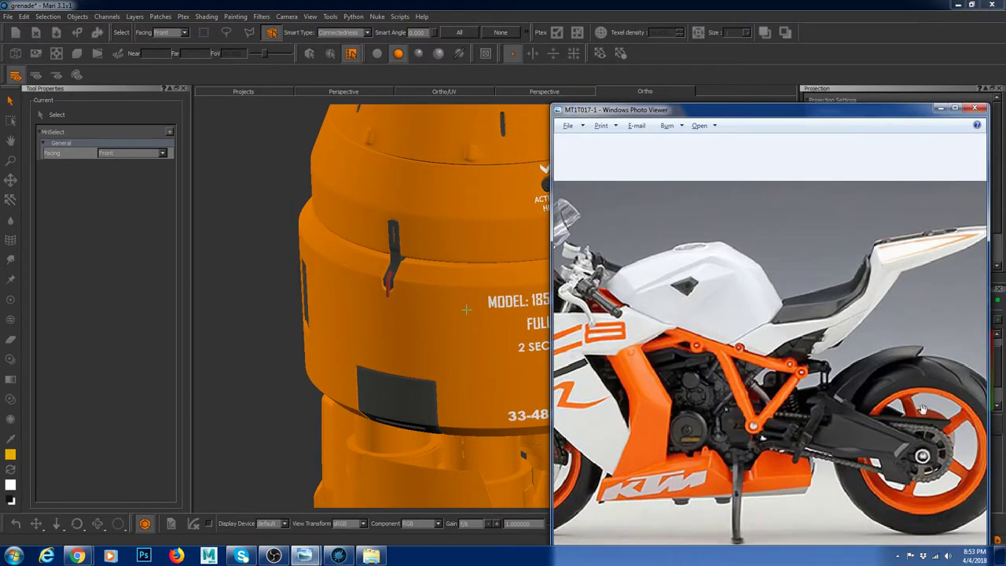
{"action": "left_click_drag", "start_coordinate": [678, 283], "coordinate": [915, 292]}
{"action": "left_click_drag", "start_coordinate": [857, 334], "coordinate": [846, 289]}
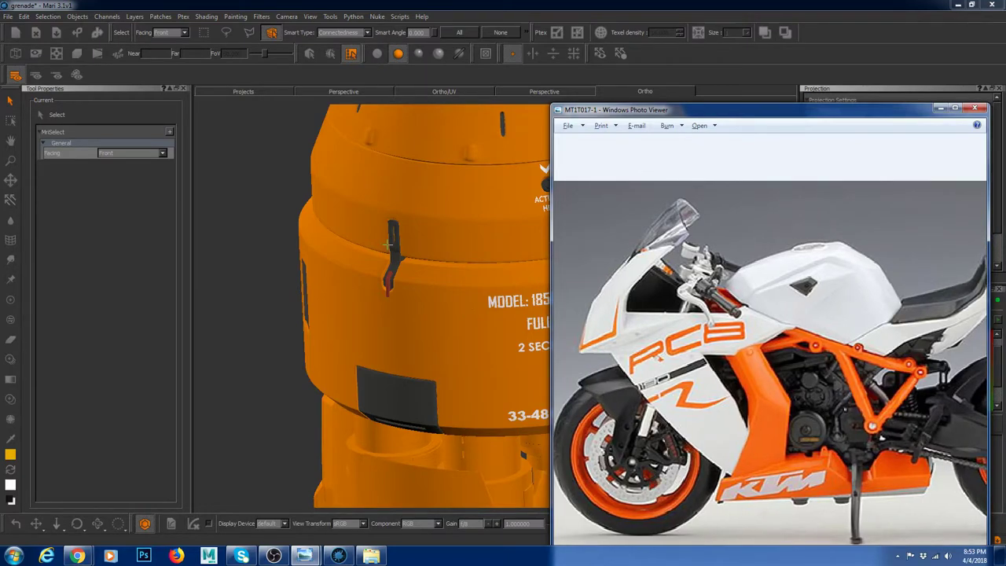
Examine the orange grenade's dark panels, red accents and white text from its cap down to its base
{"action": "right_click_drag", "start_coordinate": [408, 287], "coordinate": [334, 313], "text": "alt"}
{"action": "middle_click_drag", "start_coordinate": [440, 276], "coordinate": [397, 270], "text": "alt"}
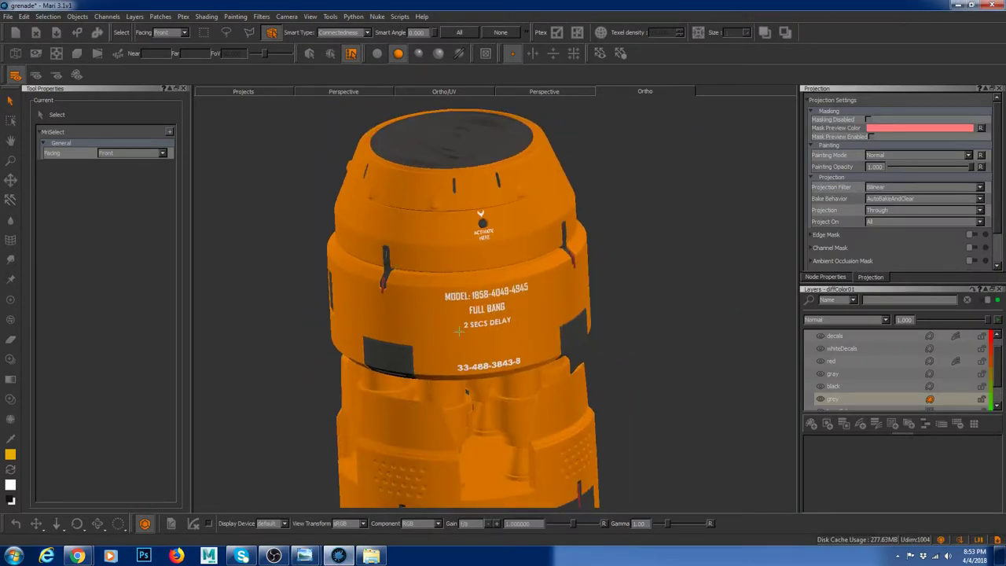
{"action": "left_click_drag", "start_coordinate": [459, 332], "coordinate": [457, 271], "text": "alt"}
{"action": "right_click_drag", "start_coordinate": [458, 271], "coordinate": [417, 291], "text": "alt"}
{"action": "middle_click_drag", "start_coordinate": [506, 384], "coordinate": [471, 315], "text": "alt"}
{"action": "right_click_drag", "start_coordinate": [397, 342], "coordinate": [434, 357], "text": "alt"}
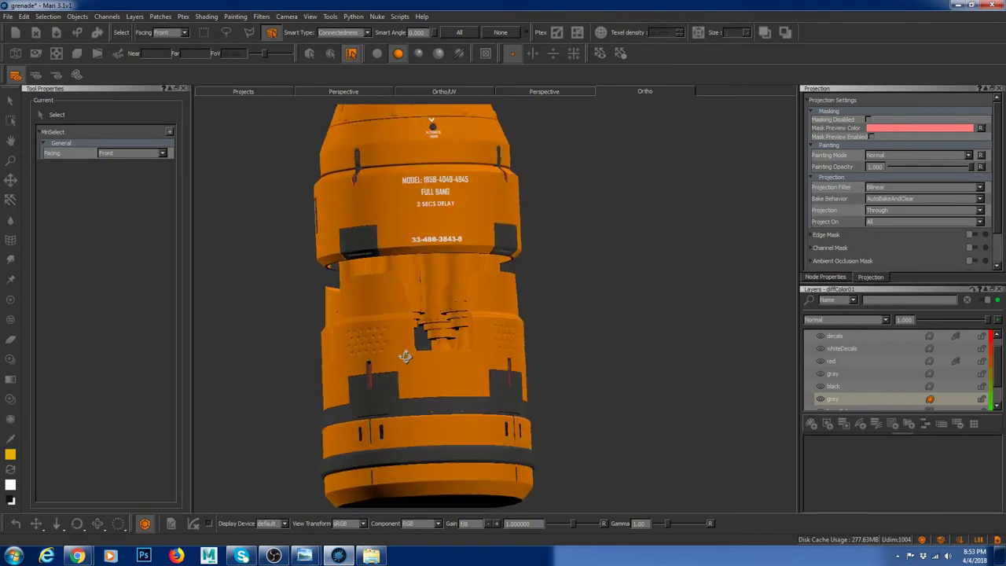
{"action": "left_click_drag", "start_coordinate": [434, 358], "coordinate": [503, 366], "text": "alt"}
{"action": "middle_click_drag", "start_coordinate": [427, 393], "coordinate": [409, 467], "text": "alt"}
{"action": "right_click_drag", "start_coordinate": [409, 370], "coordinate": [433, 377], "text": "alt"}
{"action": "left_click_drag", "start_coordinate": [499, 303], "coordinate": [416, 303], "text": "alt"}
Check the motorcycle photo again, and back in Mari inspect the orange grenade's upper-body slots and dark panels all around
{"action": "key", "text": "alt+Tab"}
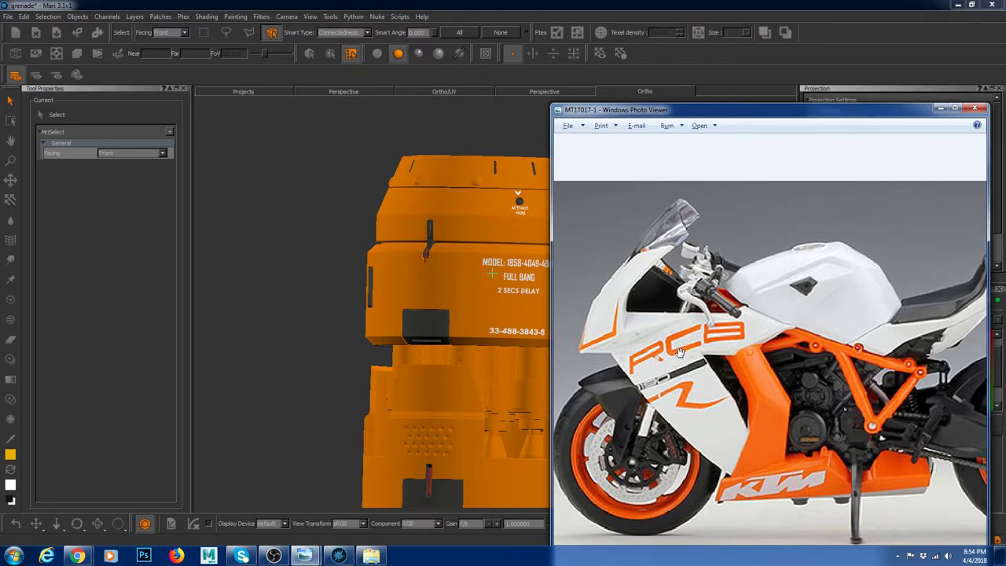
{"action": "left_click", "coordinate": [423, 317]}
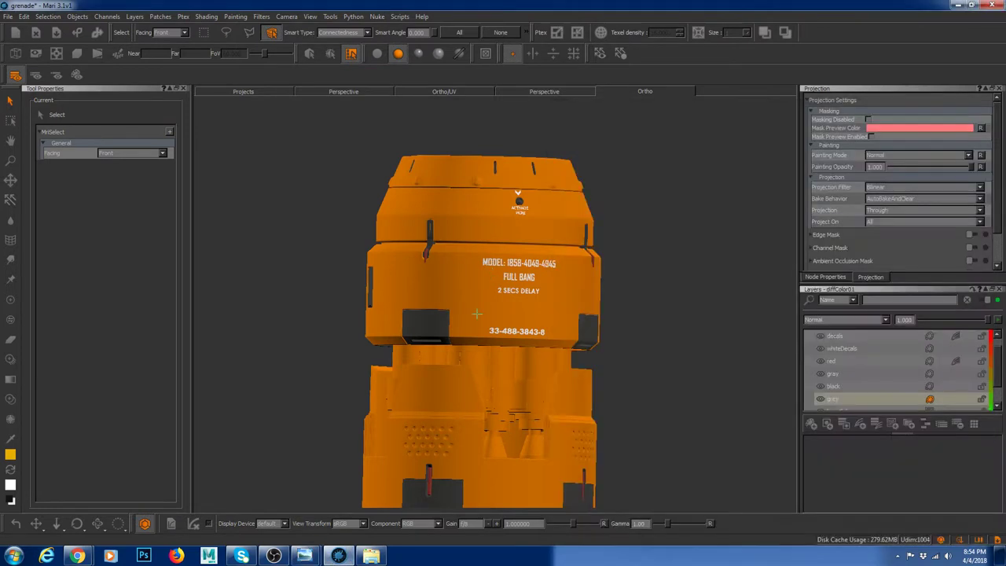
{"action": "middle_click_drag", "start_coordinate": [425, 317], "coordinate": [316, 312], "text": "alt"}
{"action": "right_click_drag", "start_coordinate": [317, 311], "coordinate": [413, 344], "text": "alt"}
{"action": "middle_click_drag", "start_coordinate": [414, 343], "coordinate": [405, 265], "text": "alt"}
{"action": "left_click_drag", "start_coordinate": [424, 339], "coordinate": [457, 290], "text": "alt"}
{"action": "middle_click_drag", "start_coordinate": [458, 290], "coordinate": [362, 365], "text": "alt"}
{"action": "left_click_drag", "start_coordinate": [400, 232], "coordinate": [407, 291], "text": "alt"}
{"action": "right_click_drag", "start_coordinate": [407, 290], "coordinate": [452, 322], "text": "alt"}
{"action": "left_click_drag", "start_coordinate": [456, 321], "coordinate": [401, 265], "text": "alt"}
{"action": "middle_click_drag", "start_coordinate": [401, 265], "coordinate": [425, 341], "text": "alt"}
{"action": "right_click_drag", "start_coordinate": [425, 341], "coordinate": [487, 373], "text": "alt"}
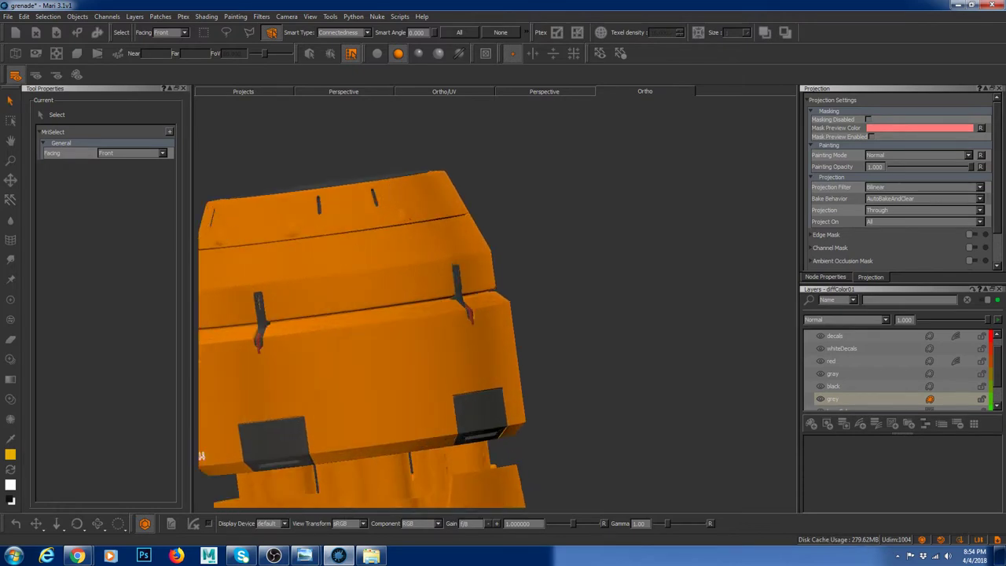
{"action": "left_click_drag", "start_coordinate": [201, 456], "coordinate": [433, 282], "text": "alt"}
{"action": "middle_click_drag", "start_coordinate": [382, 270], "coordinate": [453, 286], "text": "alt"}
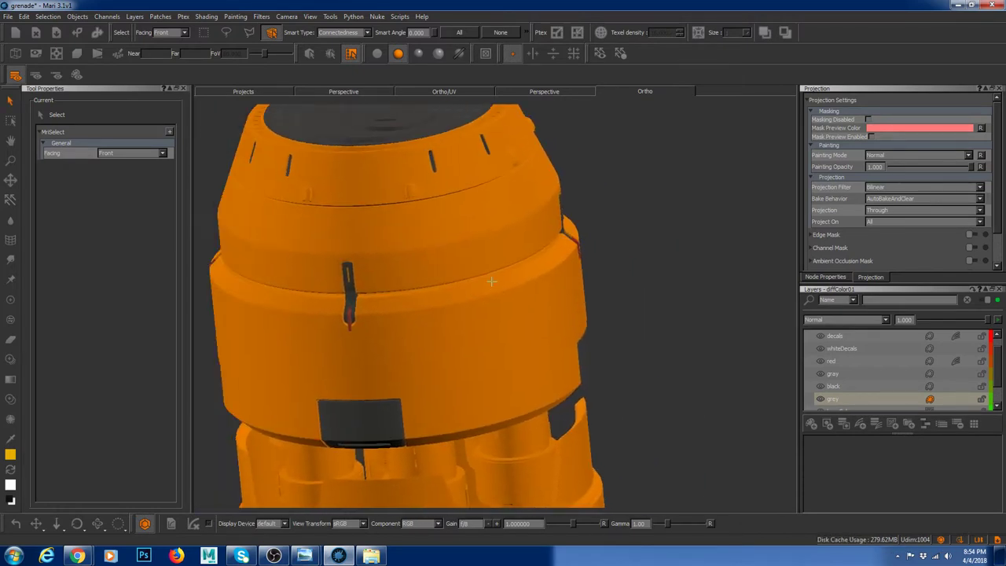
Switch the grenade to the diffColor02 channel
{"action": "right_click_drag", "start_coordinate": [492, 280], "coordinate": [464, 270], "text": "alt"}
{"action": "right_click", "coordinate": [445, 279]}
{"action": "right_click_drag", "start_coordinate": [602, 204], "coordinate": [293, 200], "text": "alt"}
{"action": "key", "text": "s"}
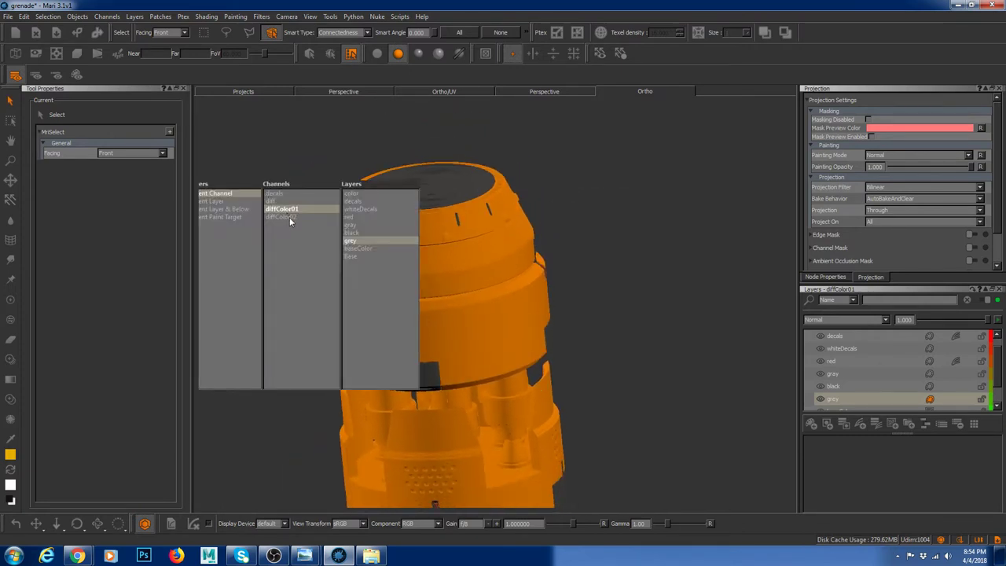
{"action": "left_click", "coordinate": [286, 218]}
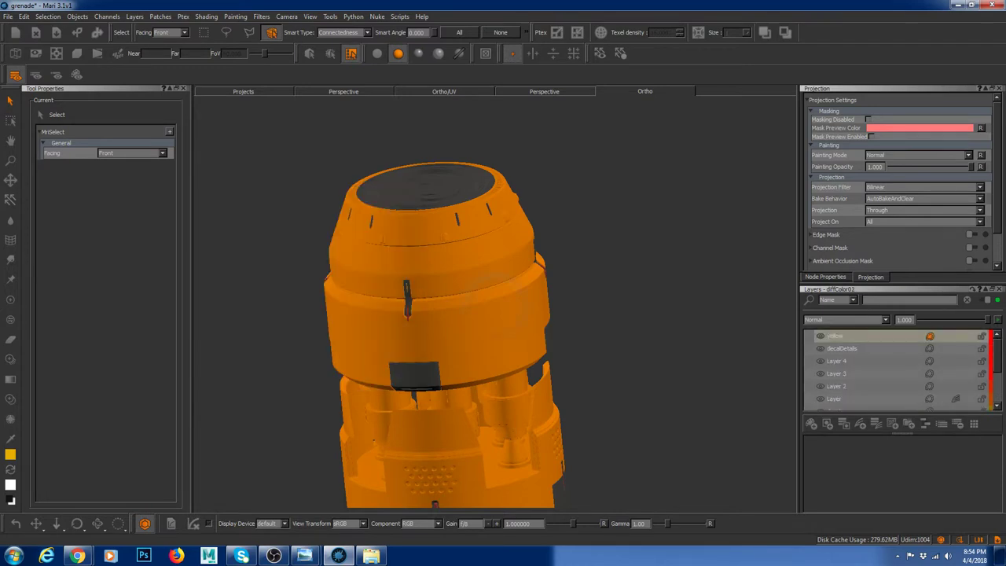
Inspect the white grenade's cap emblem, red slots, yellow stripes and dark base from several angles
{"action": "right_click_drag", "start_coordinate": [661, 351], "coordinate": [582, 344], "text": "alt"}
{"action": "left_click_drag", "start_coordinate": [582, 345], "coordinate": [549, 327], "text": "alt"}
{"action": "right_click_drag", "start_coordinate": [549, 328], "coordinate": [581, 405], "text": "alt"}
{"action": "middle_click_drag", "start_coordinate": [466, 427], "coordinate": [517, 394], "text": "alt"}
{"action": "left_click_drag", "start_coordinate": [517, 394], "coordinate": [530, 385], "text": "alt"}
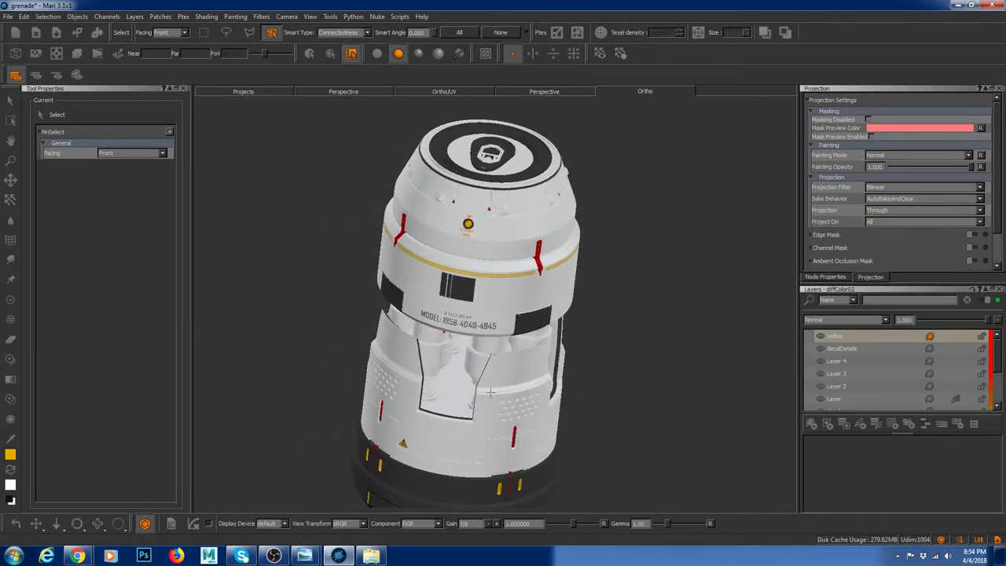
{"action": "right_click_drag", "start_coordinate": [530, 385], "coordinate": [512, 354], "text": "alt"}
{"action": "left_click_drag", "start_coordinate": [533, 409], "coordinate": [534, 384], "text": "alt"}
{"action": "middle_click_drag", "start_coordinate": [534, 385], "coordinate": [516, 343], "text": "alt"}
{"action": "left_click_drag", "start_coordinate": [550, 375], "coordinate": [522, 369], "text": "alt"}
{"action": "left_click_drag", "start_coordinate": [521, 271], "coordinate": [519, 276], "text": "alt"}
Open the white Ducati Supersport photo in a smaller window and frame the white grenade beside it in Mari
{"action": "mouse_move", "coordinate": [313, 558]}
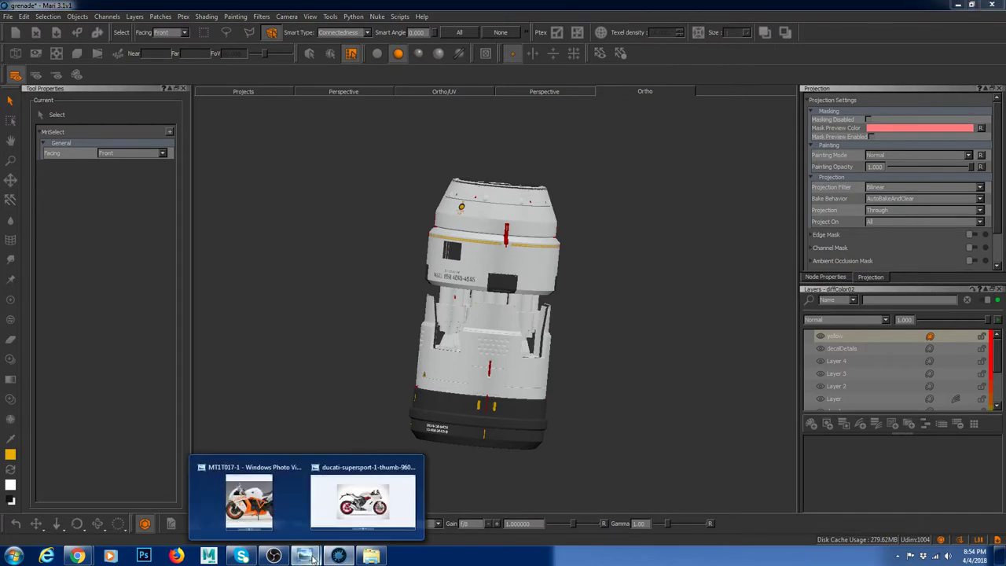
{"action": "left_click", "coordinate": [382, 508]}
{"action": "double_click", "coordinate": [559, 5]}
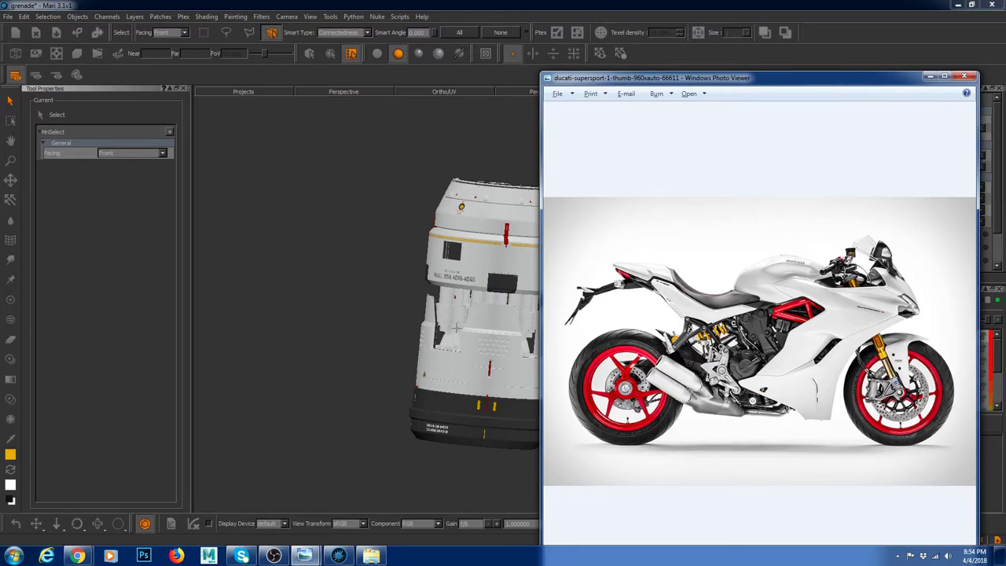
{"action": "left_click", "coordinate": [462, 305]}
{"action": "middle_click_drag", "start_coordinate": [416, 315], "coordinate": [310, 341], "text": "alt"}
{"action": "right_click_drag", "start_coordinate": [354, 342], "coordinate": [422, 343], "text": "alt"}
{"action": "key", "text": "alt+Tab"}
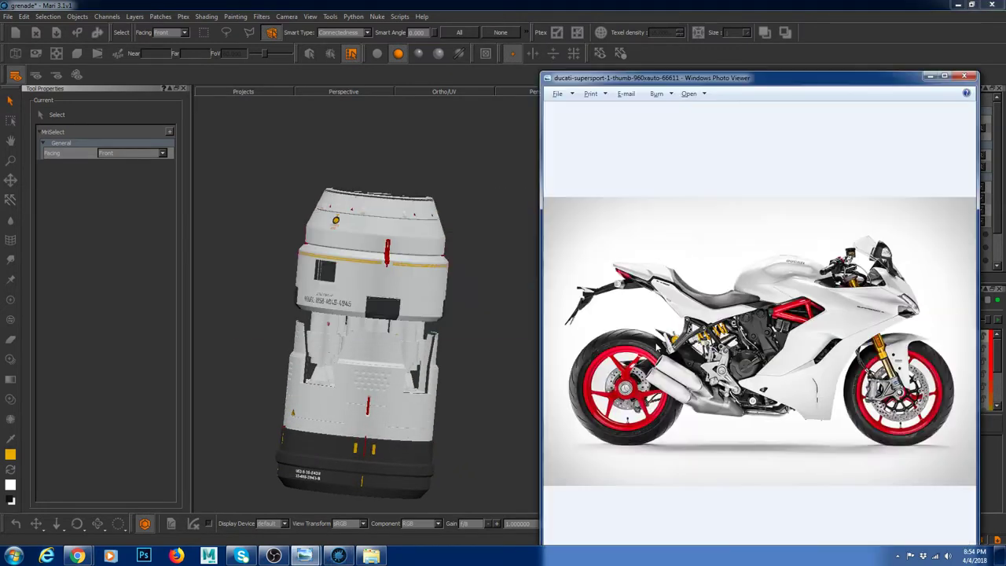
Compare the Ducati's white fairing, red frame and gold fork close up with the grenade's model-text side
{"action": "scroll", "coordinate": [895, 284], "scroll_direction": "up", "scroll_amount": 3}
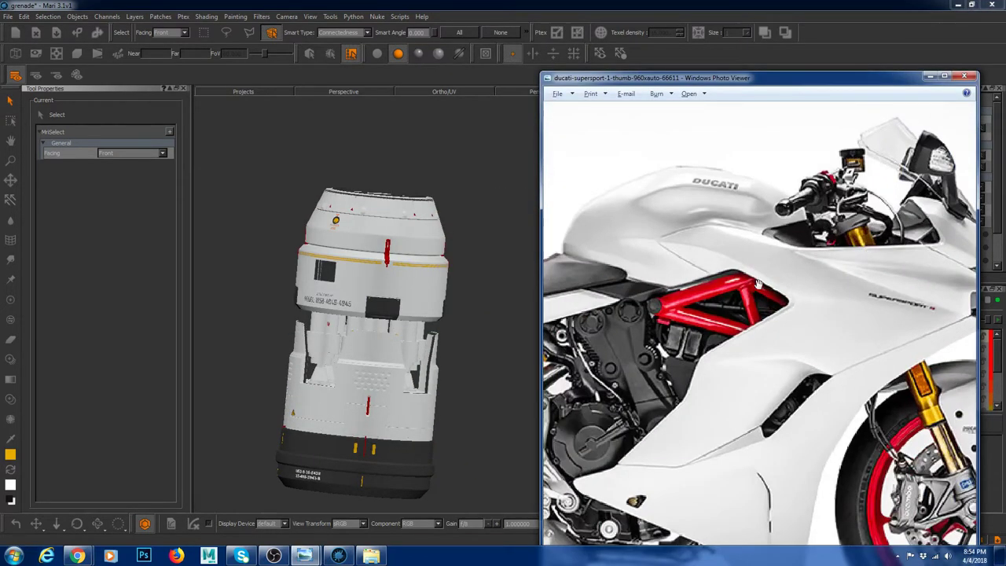
{"action": "scroll", "coordinate": [673, 423], "scroll_direction": "down", "scroll_amount": 2}
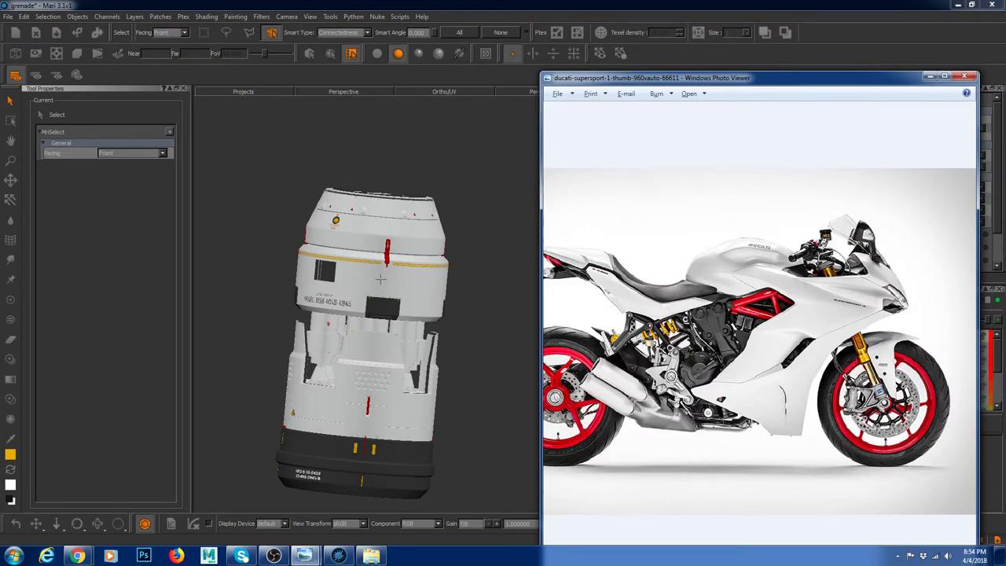
{"action": "right_click_drag", "start_coordinate": [352, 275], "coordinate": [417, 334], "text": "alt"}
{"action": "left_click_drag", "start_coordinate": [216, 310], "coordinate": [268, 307], "text": "alt"}
{"action": "middle_click_drag", "start_coordinate": [267, 306], "coordinate": [367, 307], "text": "alt"}
{"action": "key", "text": "alt+Tab"}
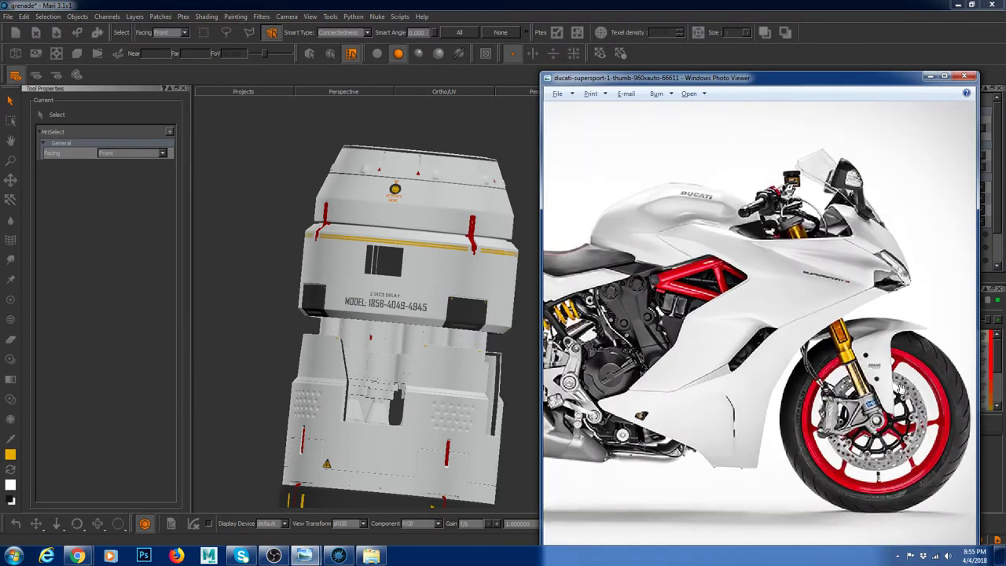
{"action": "scroll", "coordinate": [886, 366], "scroll_direction": "up", "scroll_amount": 1}
Examine the white grenade's red slots, yellow stripes and dark panels from front to side in Mari
{"action": "middle_click_drag", "start_coordinate": [418, 227], "coordinate": [416, 182], "text": "alt"}
{"action": "right_click_drag", "start_coordinate": [415, 182], "coordinate": [429, 236], "text": "alt"}
{"action": "left_click_drag", "start_coordinate": [429, 235], "coordinate": [458, 245], "text": "alt"}
{"action": "middle_click_drag", "start_coordinate": [384, 489], "coordinate": [363, 451]}
{"action": "right_click_drag", "start_coordinate": [412, 336], "coordinate": [509, 386], "text": "alt"}
{"action": "left_click_drag", "start_coordinate": [319, 273], "coordinate": [434, 273], "text": "alt"}
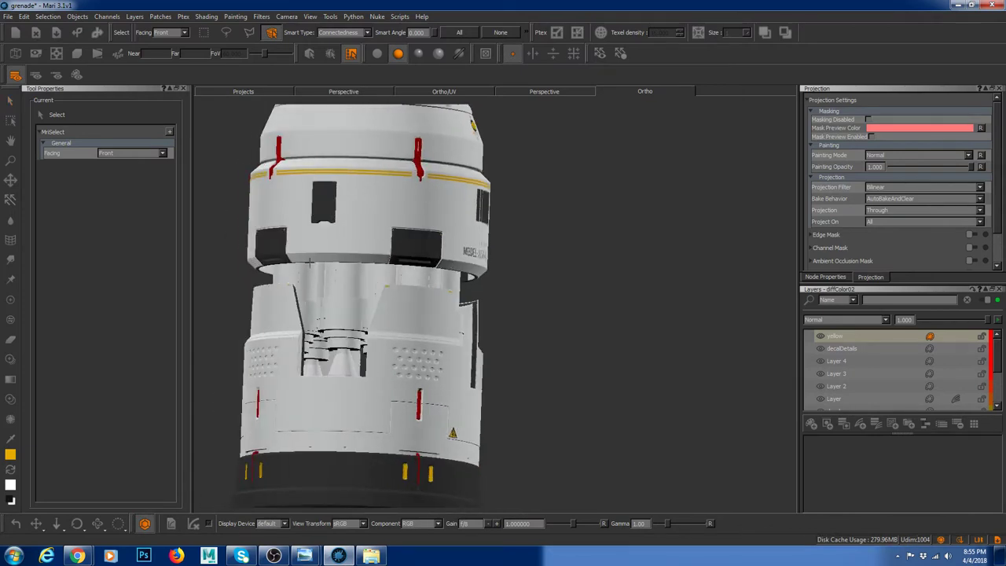
Inspect the white grenade's lower body and black base, including the warning triangle, yellow marks and white text
{"action": "right_click_drag", "start_coordinate": [310, 263], "coordinate": [389, 286], "text": "alt"}
{"action": "middle_click_drag", "start_coordinate": [393, 289], "coordinate": [525, 290], "text": "alt"}
{"action": "left_click_drag", "start_coordinate": [524, 293], "coordinate": [481, 304], "text": "alt"}
{"action": "right_click_drag", "start_coordinate": [485, 305], "coordinate": [493, 309], "text": "alt"}
{"action": "middle_click_drag", "start_coordinate": [492, 308], "coordinate": [415, 314]}
{"action": "right_click_drag", "start_coordinate": [446, 336], "coordinate": [410, 324], "text": "alt"}
{"action": "left_click", "coordinate": [689, 317]}
{"action": "left_click_drag", "start_coordinate": [690, 317], "coordinate": [606, 315], "text": "alt"}
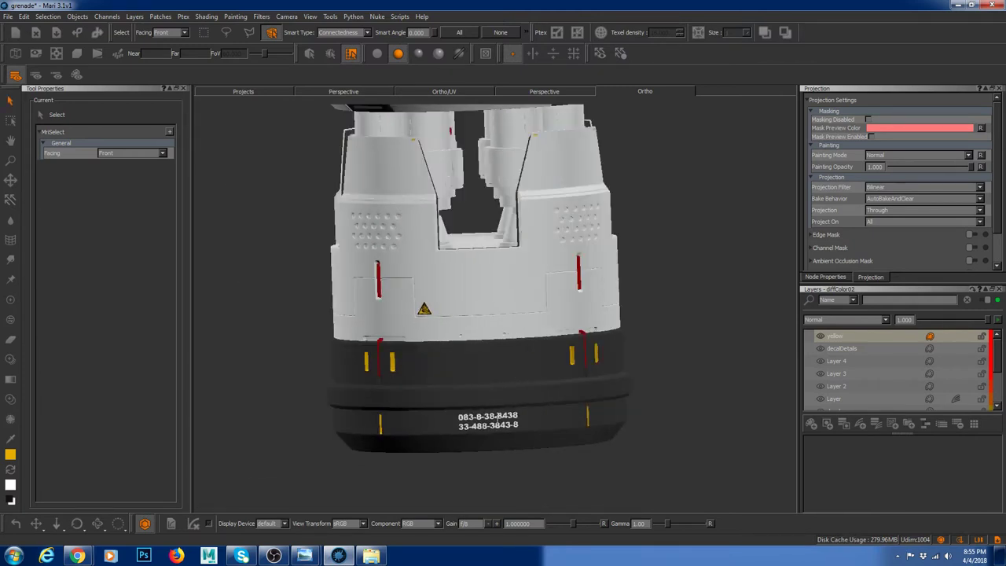
{"action": "middle_click_drag", "start_coordinate": [518, 449], "coordinate": [494, 363]}
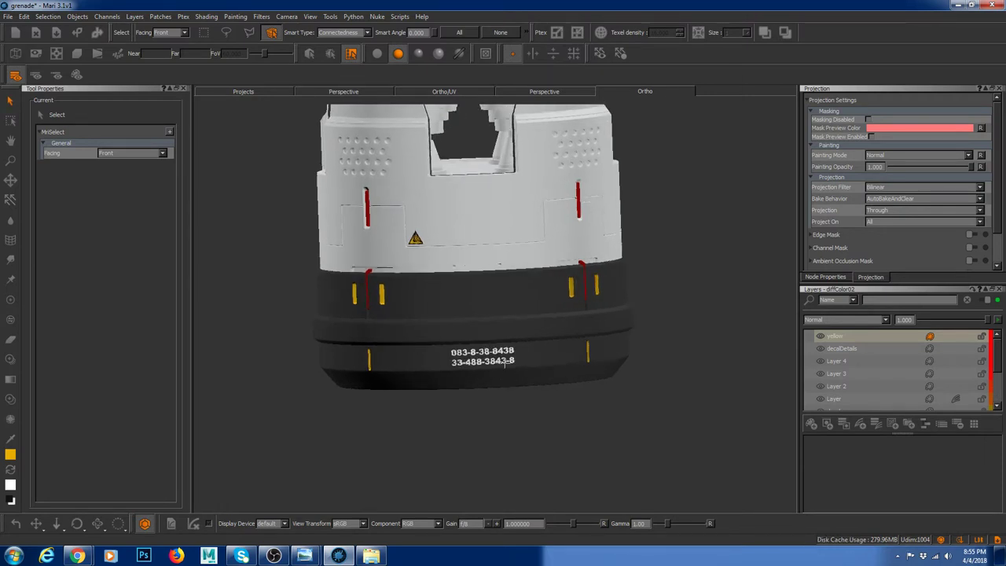
Examine the white grenade from its base up to the barcode panel, model text and ACTIVATE HERE decal
{"action": "middle_click_drag", "start_coordinate": [514, 257], "coordinate": [512, 483], "text": "alt"}
{"action": "middle_click_drag", "start_coordinate": [535, 307], "coordinate": [521, 360], "text": "alt"}
{"action": "left_click_drag", "start_coordinate": [456, 305], "coordinate": [487, 300], "text": "alt"}
{"action": "right_click_drag", "start_coordinate": [470, 221], "coordinate": [501, 310], "text": "alt"}
{"action": "middle_click_drag", "start_coordinate": [442, 161], "coordinate": [440, 312], "text": "alt"}
{"action": "right_click_drag", "start_coordinate": [460, 322], "coordinate": [503, 377], "text": "alt"}
{"action": "left_click_drag", "start_coordinate": [523, 385], "coordinate": [496, 388], "text": "alt"}
{"action": "right_click_drag", "start_coordinate": [436, 271], "coordinate": [456, 328], "text": "alt"}
{"action": "right_click_drag", "start_coordinate": [594, 369], "coordinate": [362, 271], "text": "alt"}
{"action": "middle_click_drag", "start_coordinate": [437, 377], "coordinate": [467, 319], "text": "alt"}
{"action": "left_click_drag", "start_coordinate": [437, 322], "coordinate": [479, 326], "text": "alt"}
{"action": "middle_click_drag", "start_coordinate": [486, 297], "coordinate": [449, 236]}
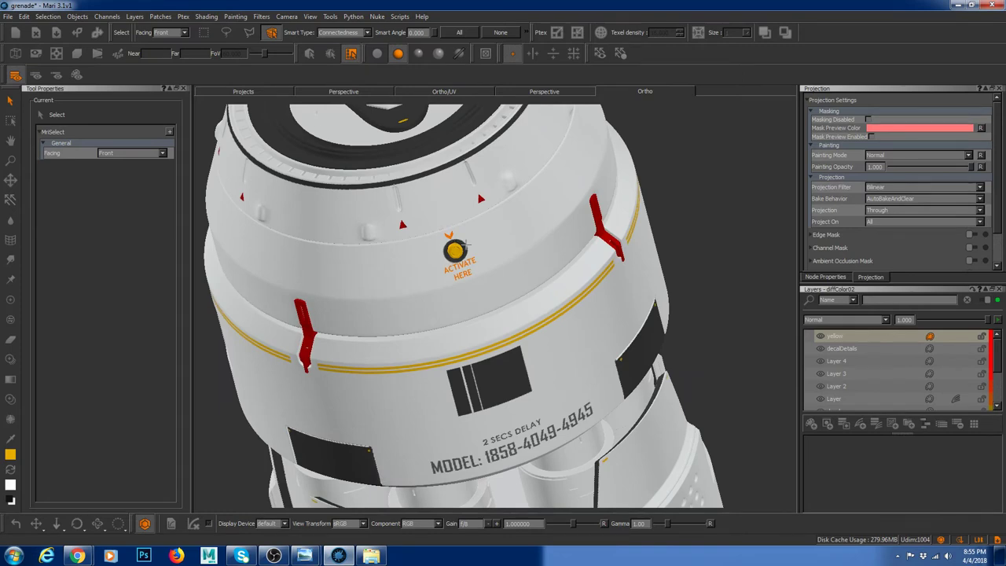
Review the whole white grenade from a distance and turn its decal side to face the front
{"action": "scroll", "coordinate": [537, 282], "scroll_direction": "down", "scroll_amount": 5}
{"action": "left_click_drag", "start_coordinate": [532, 275], "coordinate": [507, 271], "text": "alt"}
{"action": "right_click_drag", "start_coordinate": [507, 271], "coordinate": [572, 335], "text": "alt"}
{"action": "left_click_drag", "start_coordinate": [573, 335], "coordinate": [506, 288], "text": "alt"}
{"action": "right_click_drag", "start_coordinate": [506, 288], "coordinate": [472, 268], "text": "alt"}
{"action": "middle_click_drag", "start_coordinate": [582, 354], "coordinate": [434, 226], "text": "alt"}
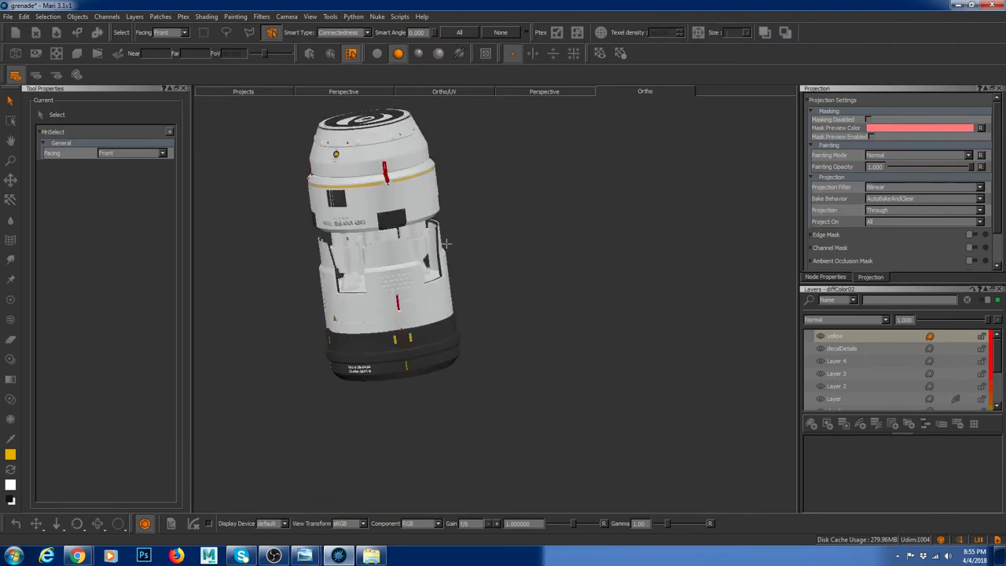
{"action": "left_click_drag", "start_coordinate": [434, 227], "coordinate": [482, 235], "text": "alt"}
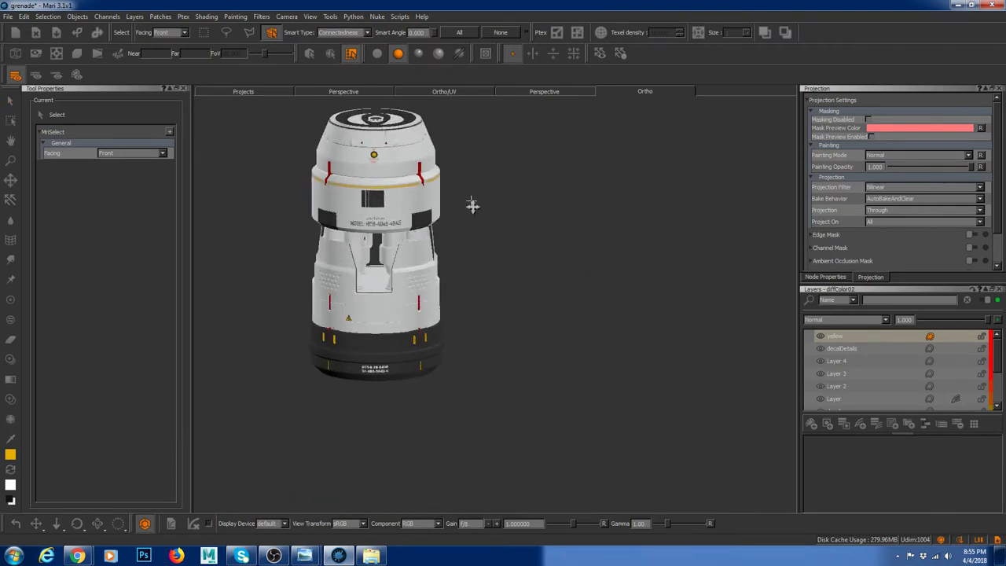
{"action": "middle_click_drag", "start_coordinate": [471, 207], "coordinate": [486, 248]}
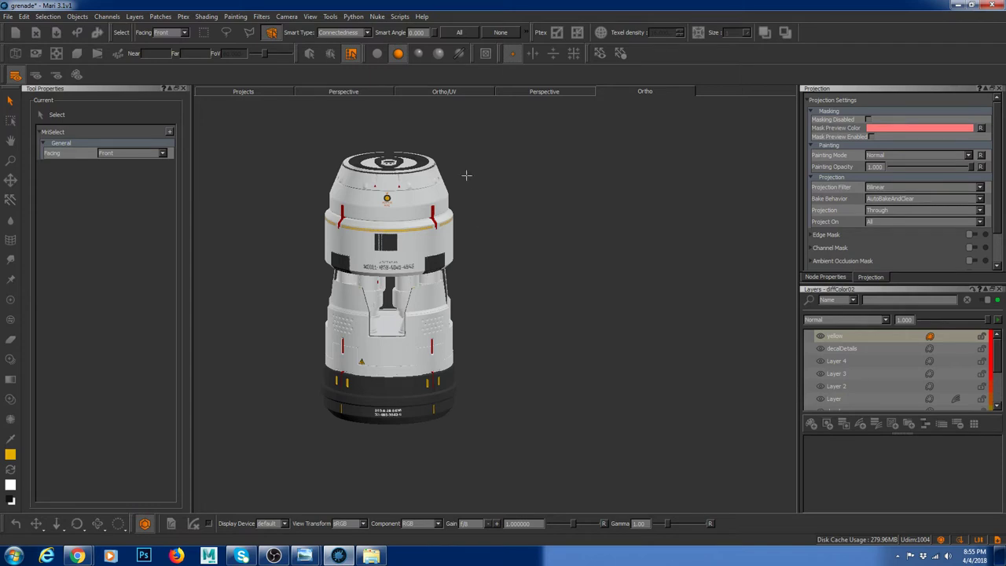
Switch the grenade to the green diff channel and center it in the view
{"action": "key", "text": "q"}
{"action": "left_click", "coordinate": [536, 248]}
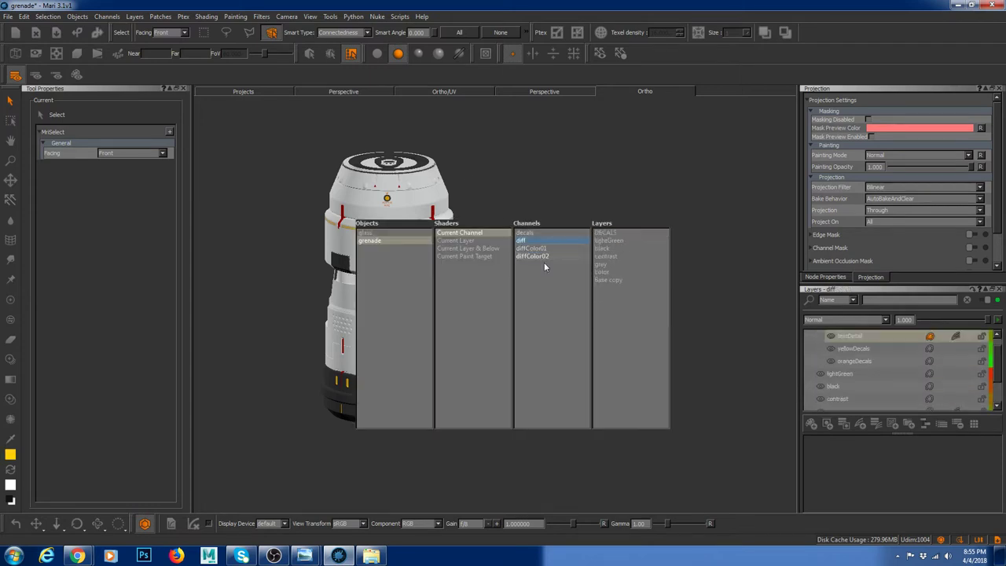
{"action": "left_click", "coordinate": [541, 256]}
{"action": "middle_click_drag", "start_coordinate": [343, 208], "coordinate": [411, 227], "text": "alt"}
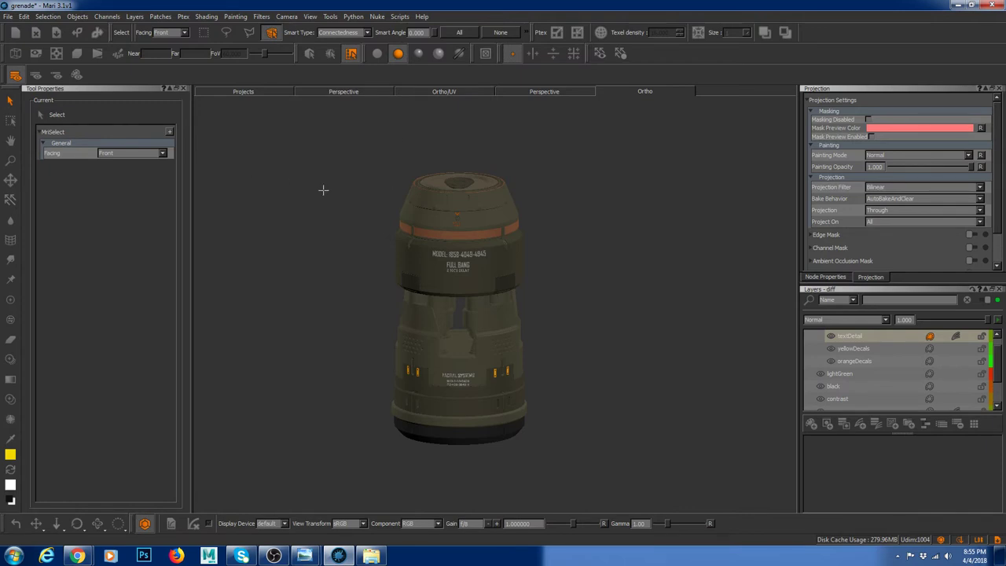
Switch the grenade to the diffColor01 channel and frame the orange version upright from the front
{"action": "key", "text": "grave"}
{"action": "left_click", "coordinate": [353, 202]}
{"action": "left_click", "coordinate": [440, 209]}
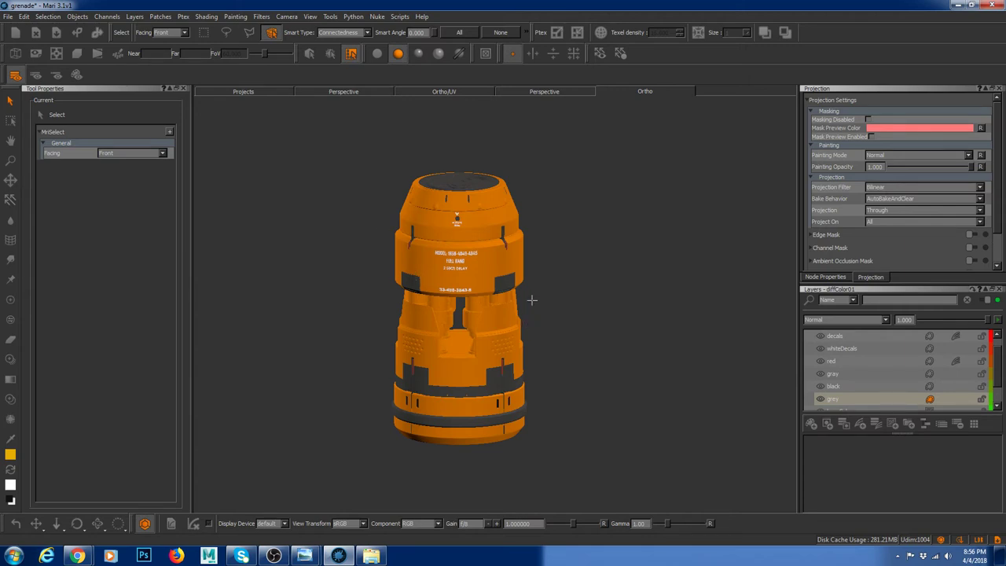
{"action": "right_click_drag", "start_coordinate": [532, 300], "coordinate": [517, 324], "text": "alt"}
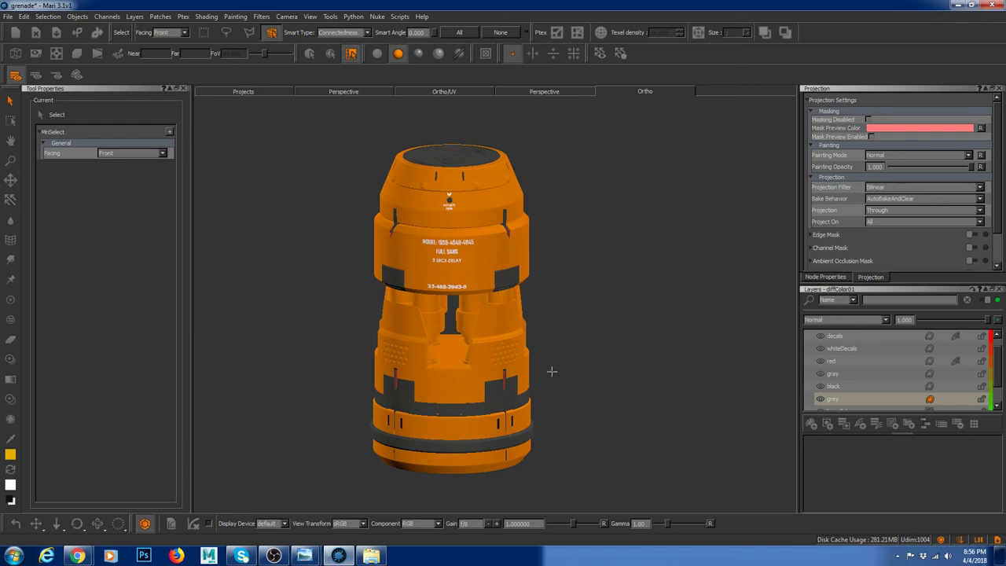
{"action": "left_click_drag", "start_coordinate": [554, 335], "coordinate": [555, 313], "text": "alt"}
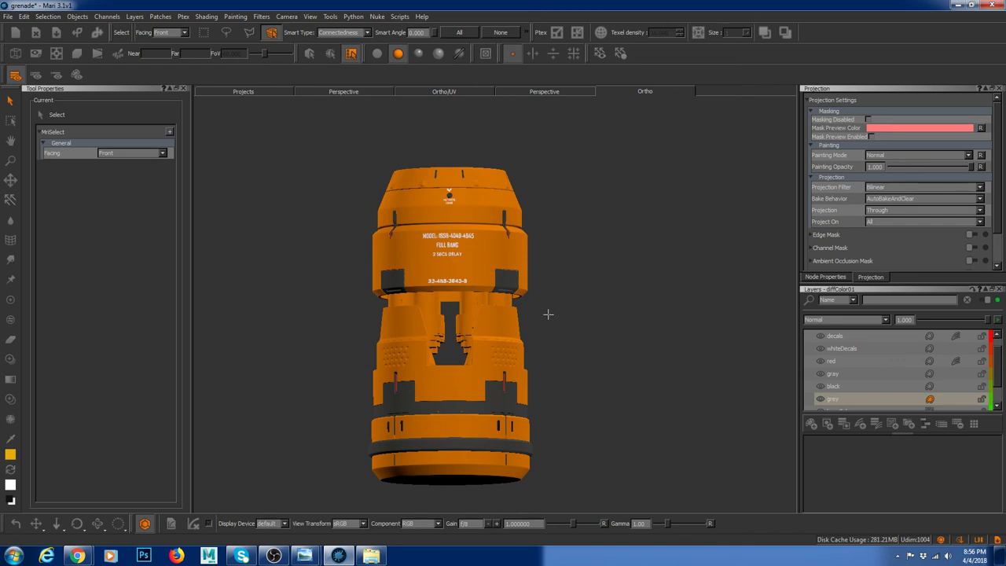
{"action": "left_click_drag", "start_coordinate": [605, 279], "coordinate": [603, 291], "text": "alt"}
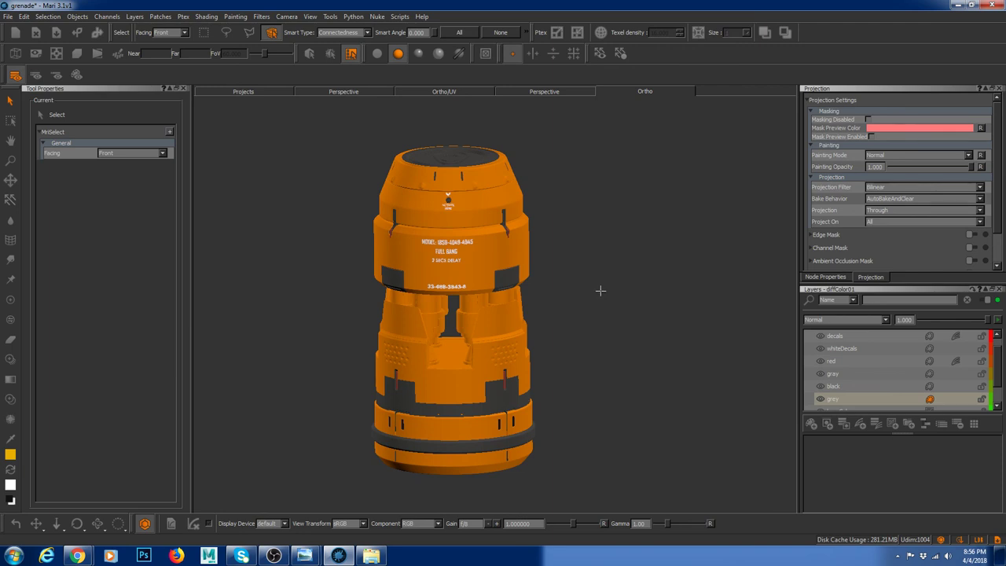